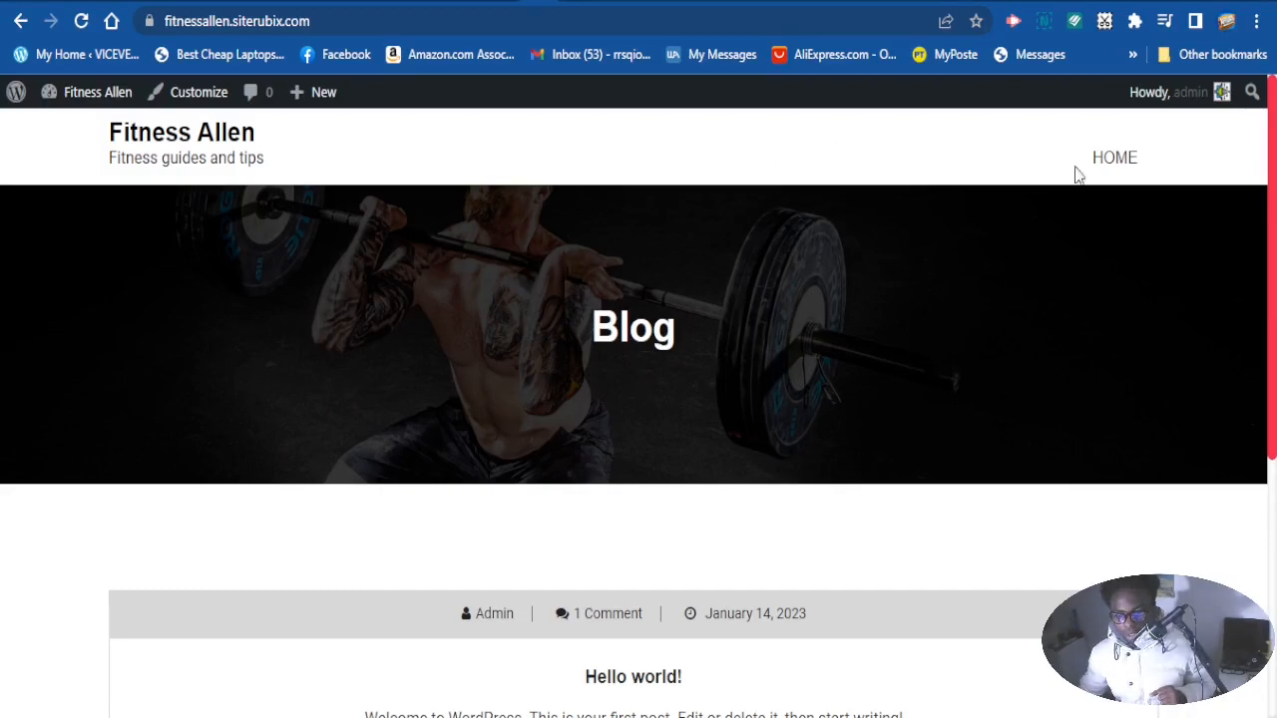
Examine the live Fitness Allen home page, from the header navigation down to the footer
scroll(1148, 169, "down", 1)
scroll(1138, 174, "up", 1)
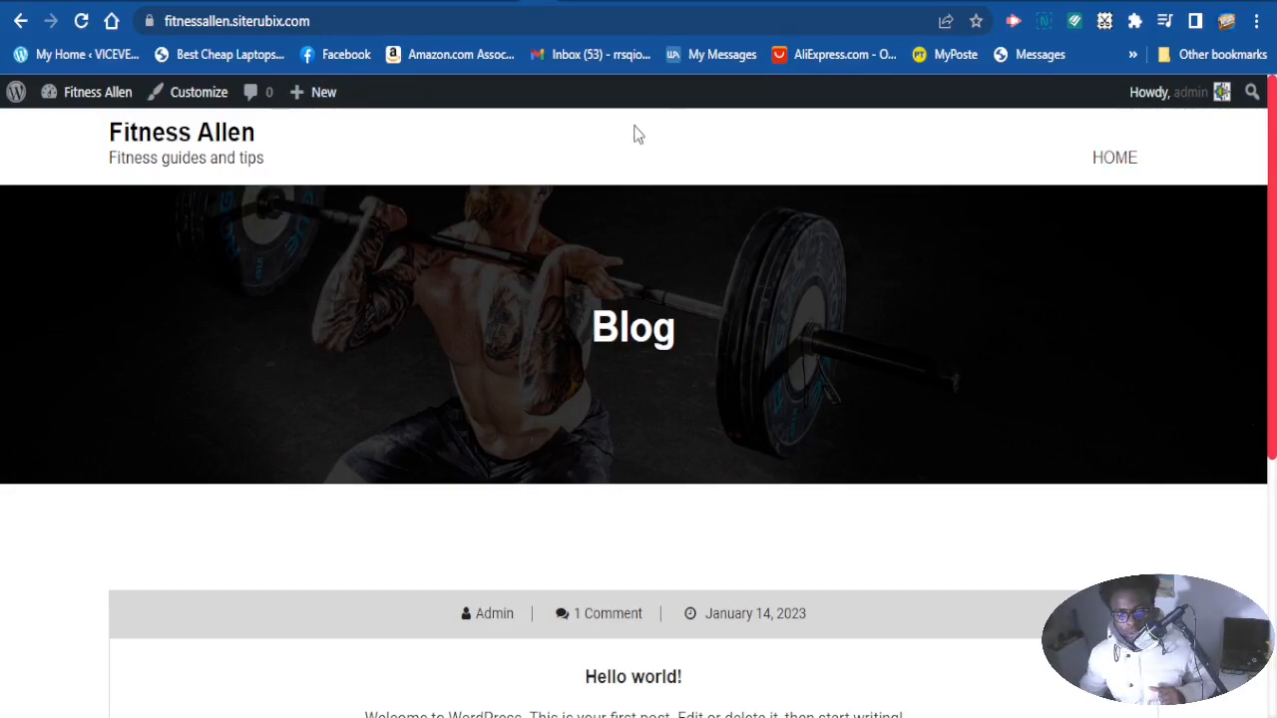
scroll(656, 210, "down", 3)
scroll(659, 220, "down", 1)
scroll(662, 219, "up", 4)
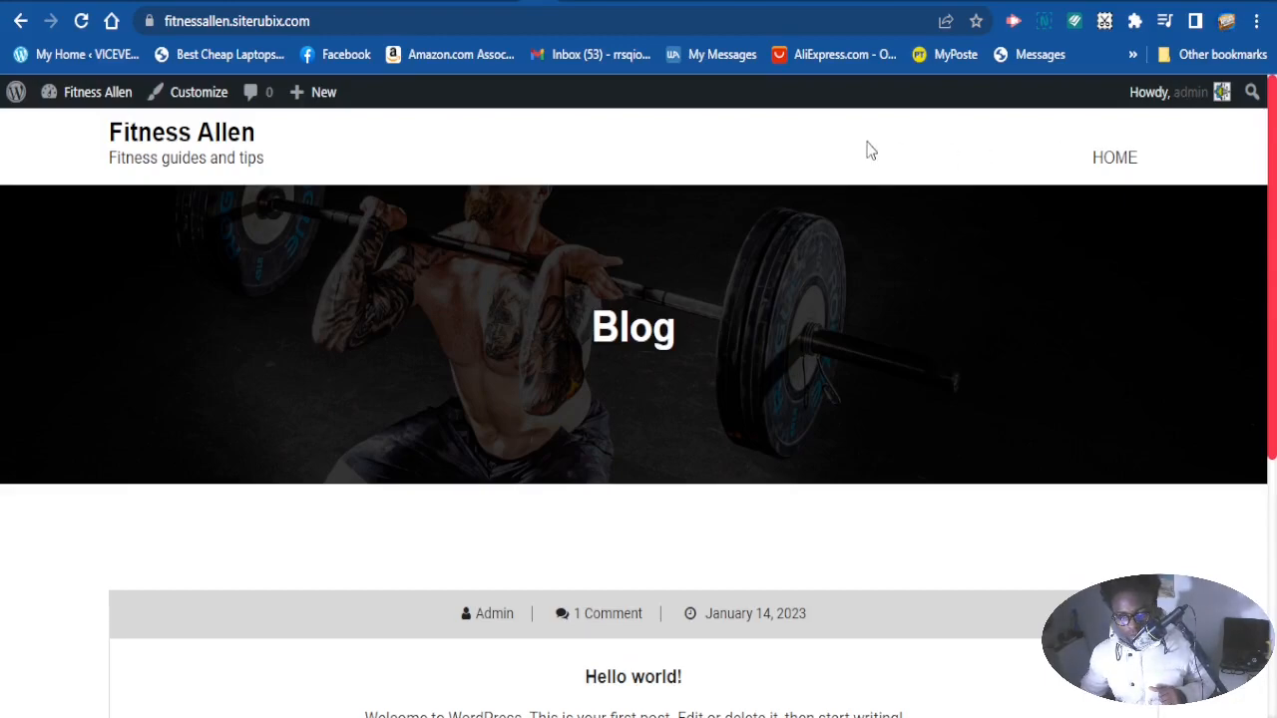
scroll(884, 193, "down", 4)
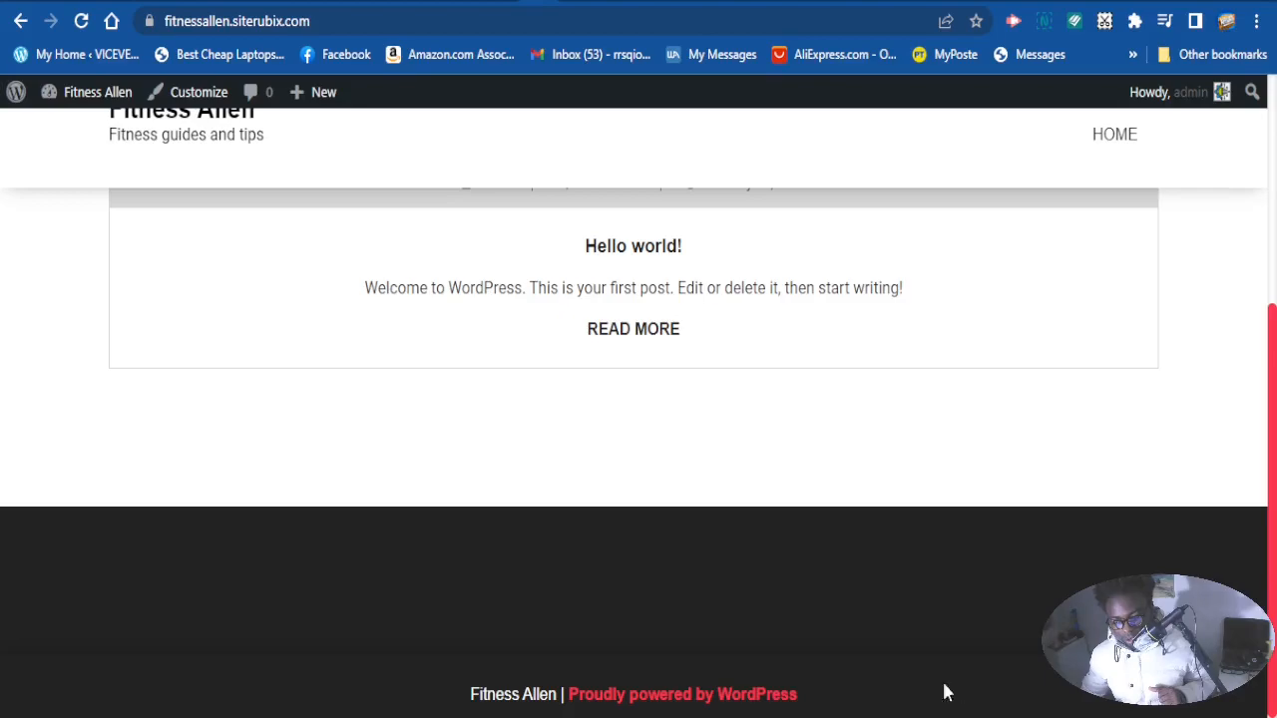
scroll(663, 626, "up", 5)
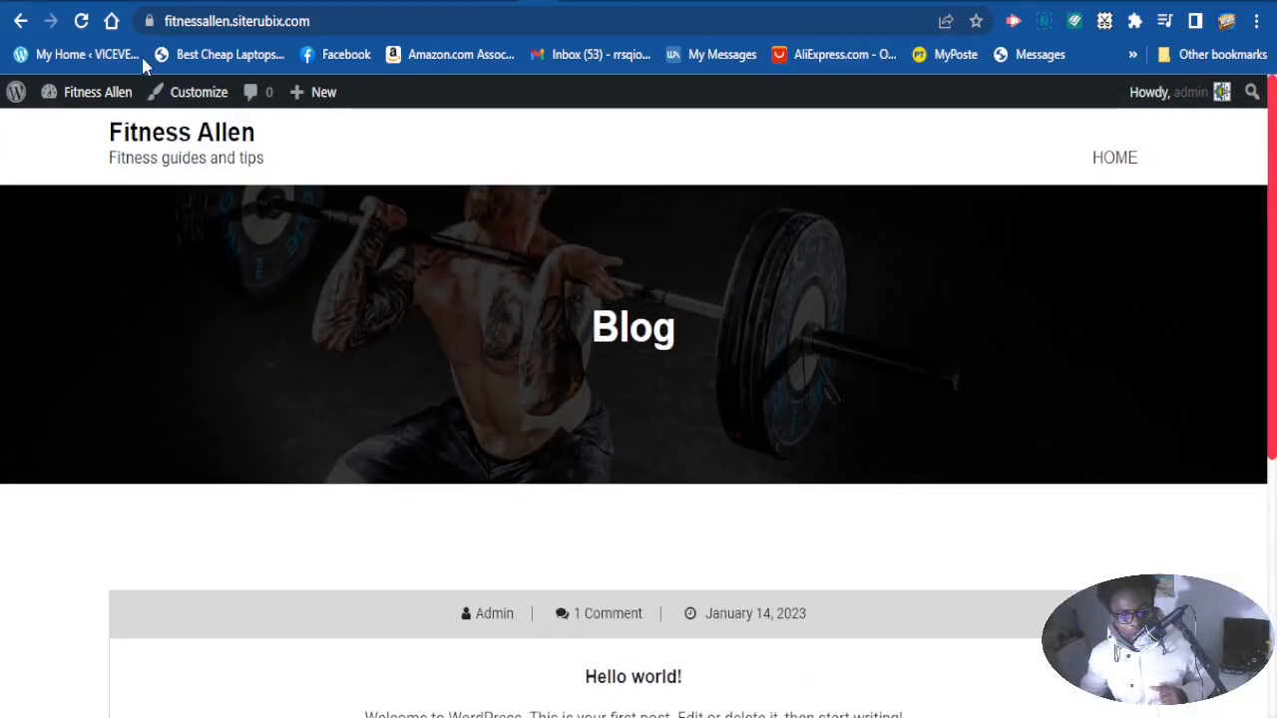
Open the site's admin dashboard and display the list of all its pages
mouse_move(105, 94)
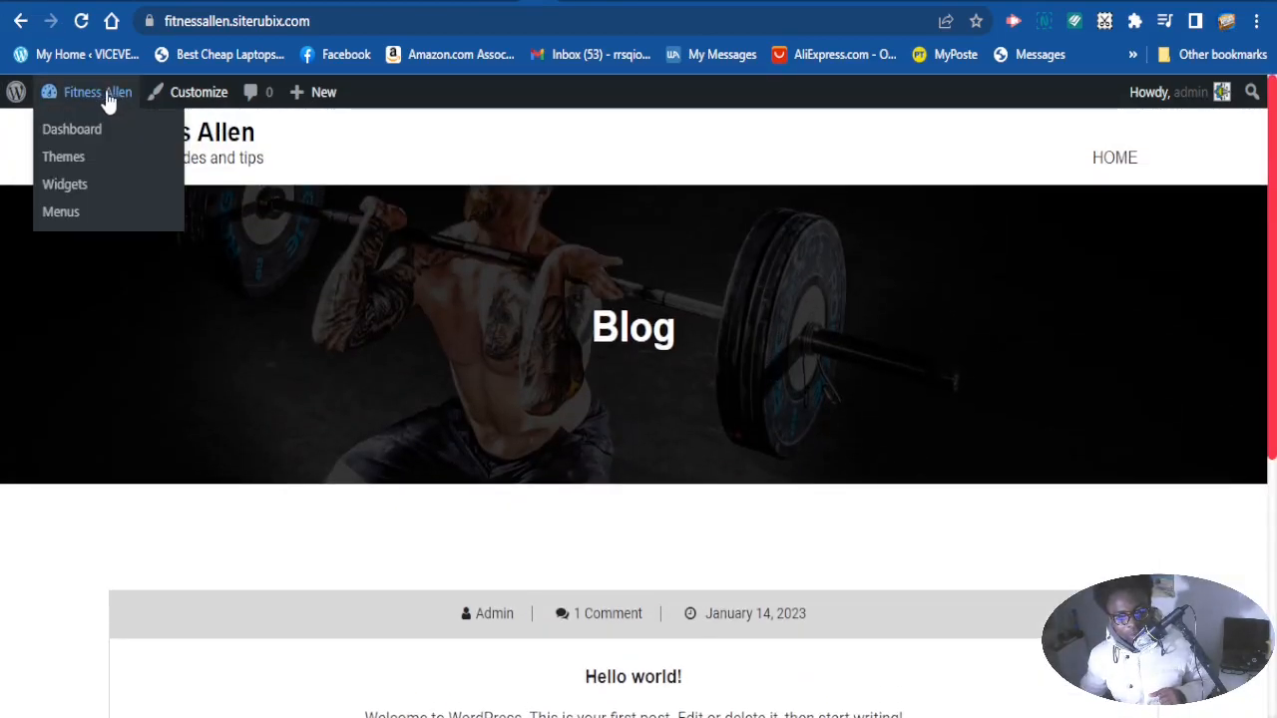
left_click(86, 140)
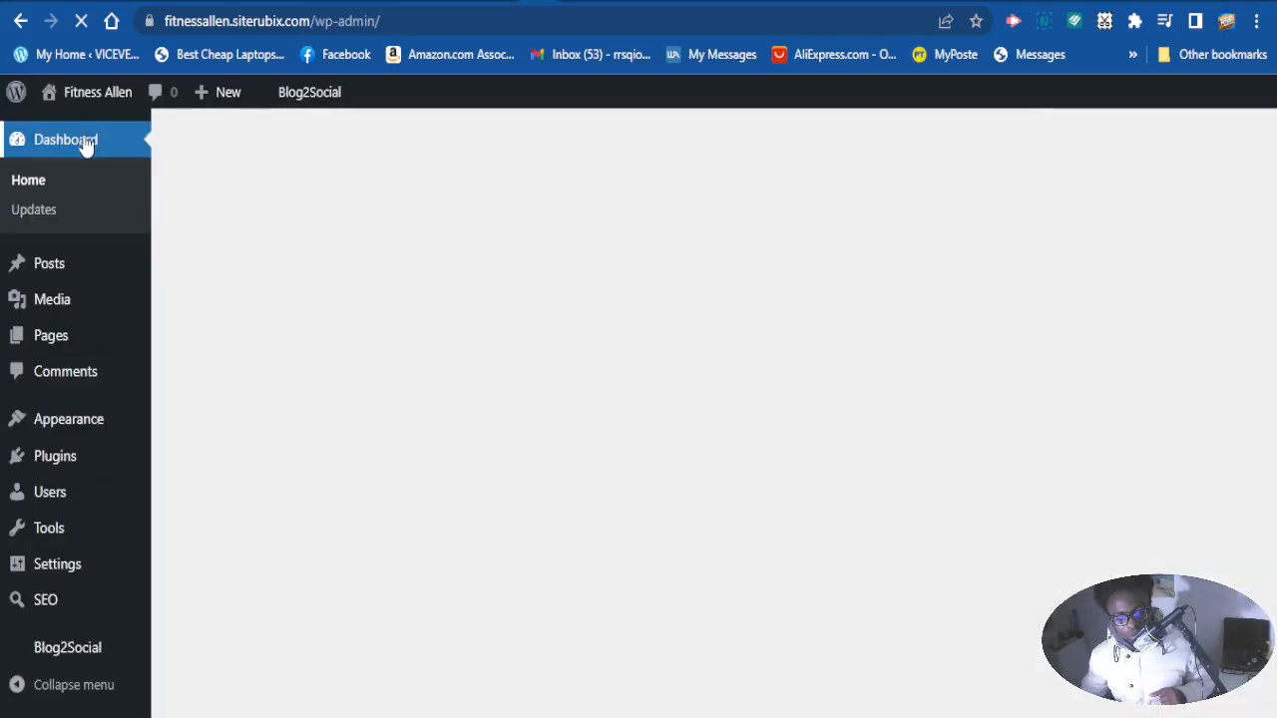
scroll(57, 357, "down", 1)
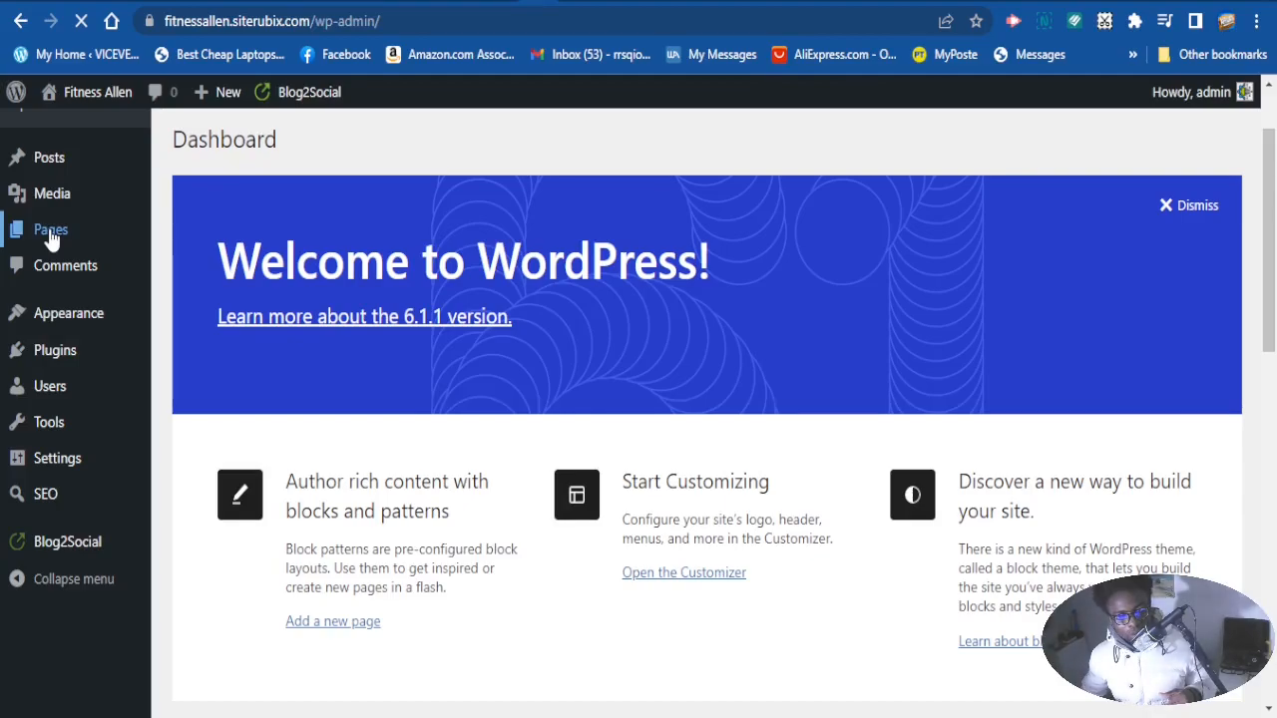
mouse_move(53, 239)
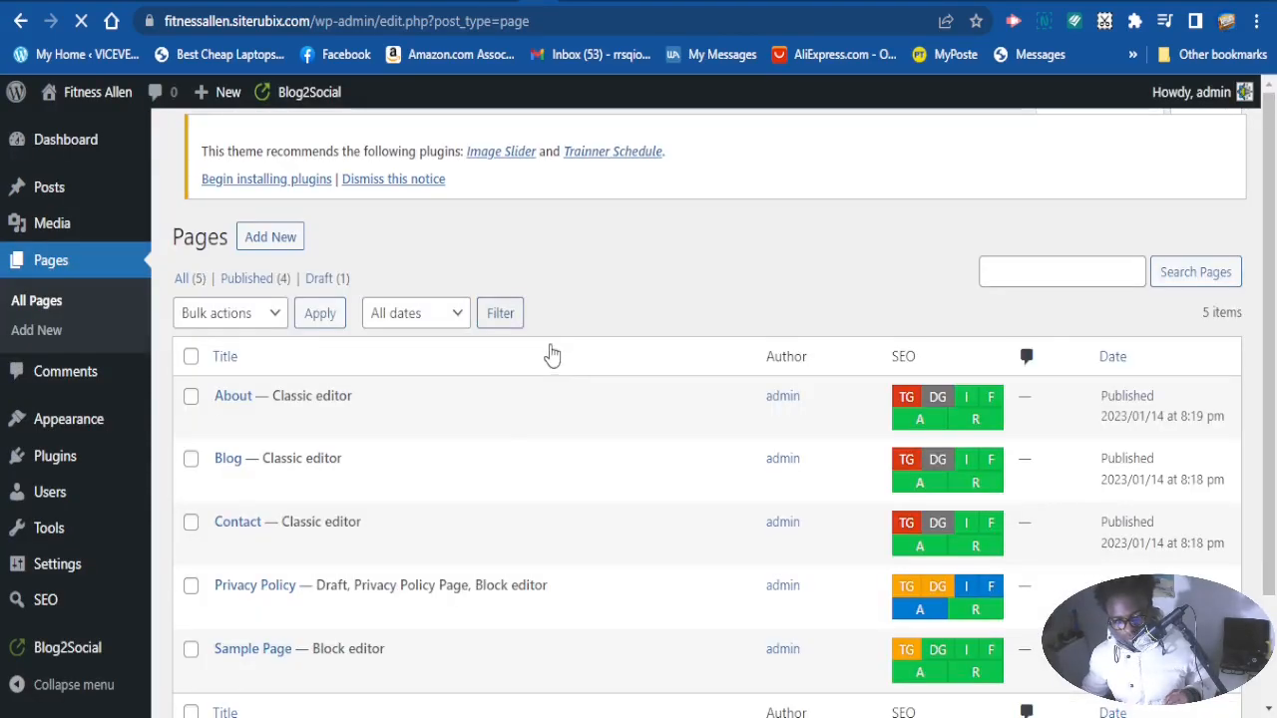
scroll(319, 342, "down", 3)
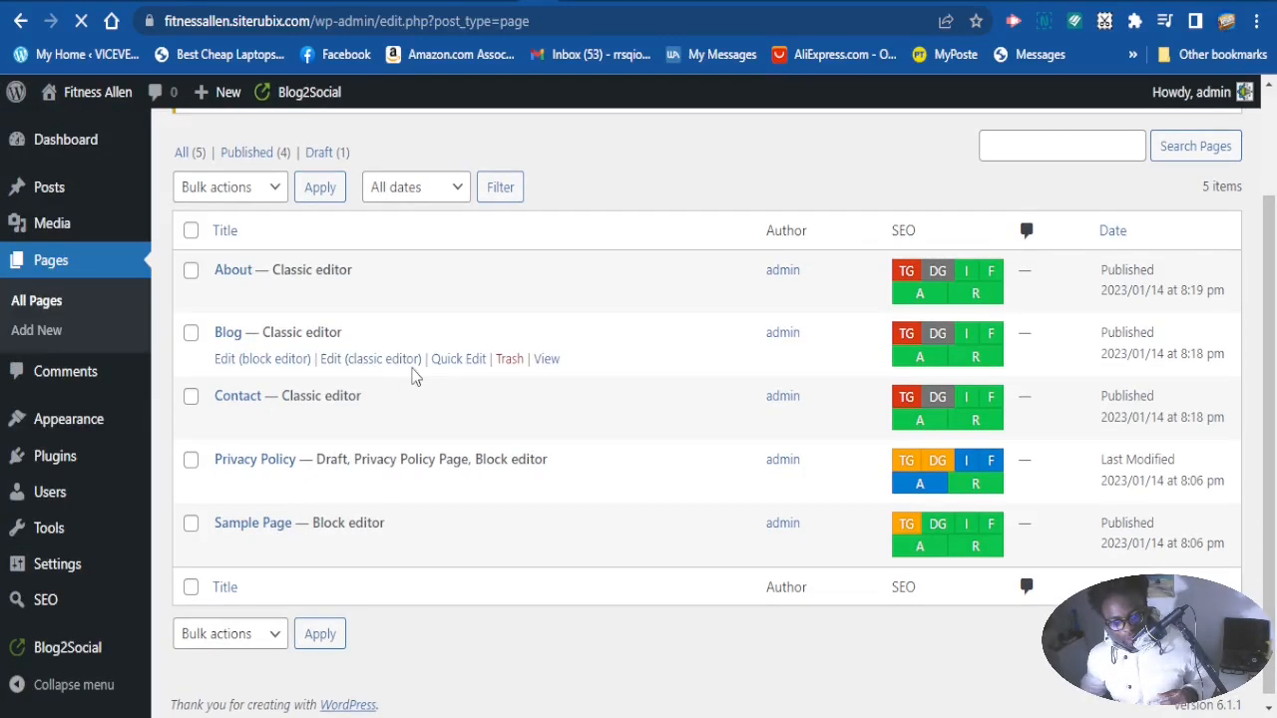
scroll(394, 371, "up", 3)
scroll(393, 390, "down", 3)
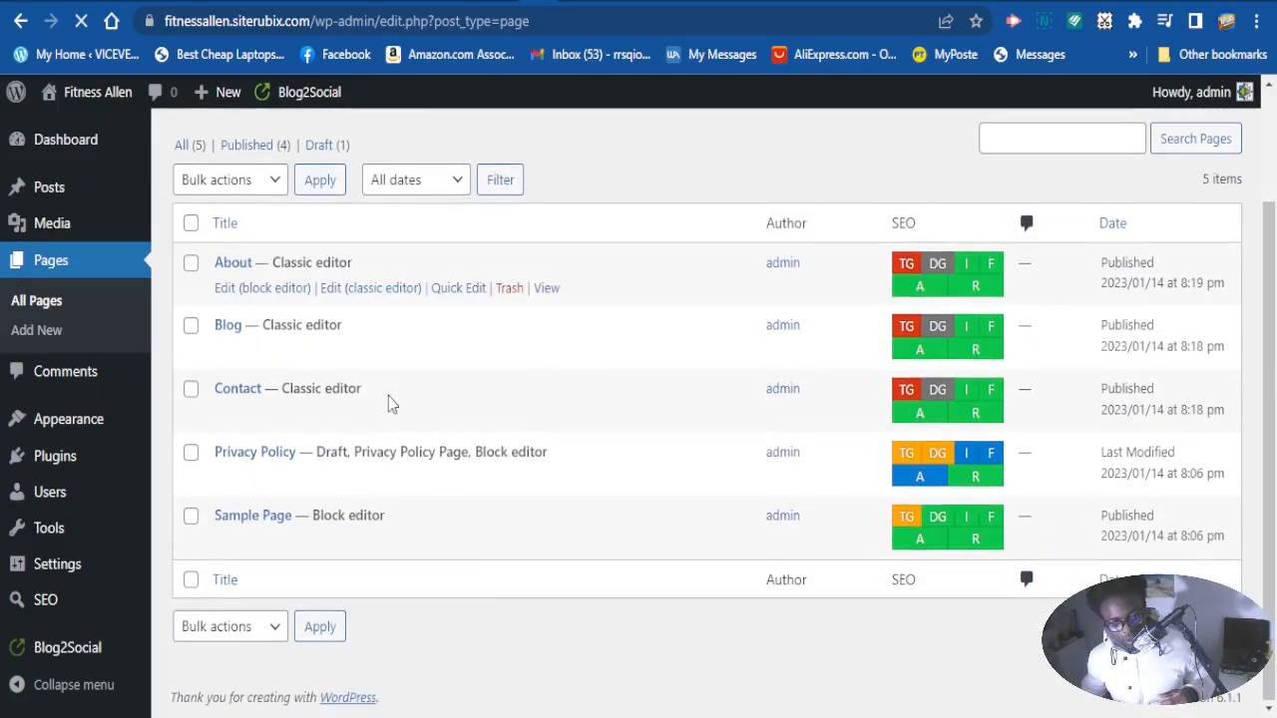
scroll(390, 400, "up", 3)
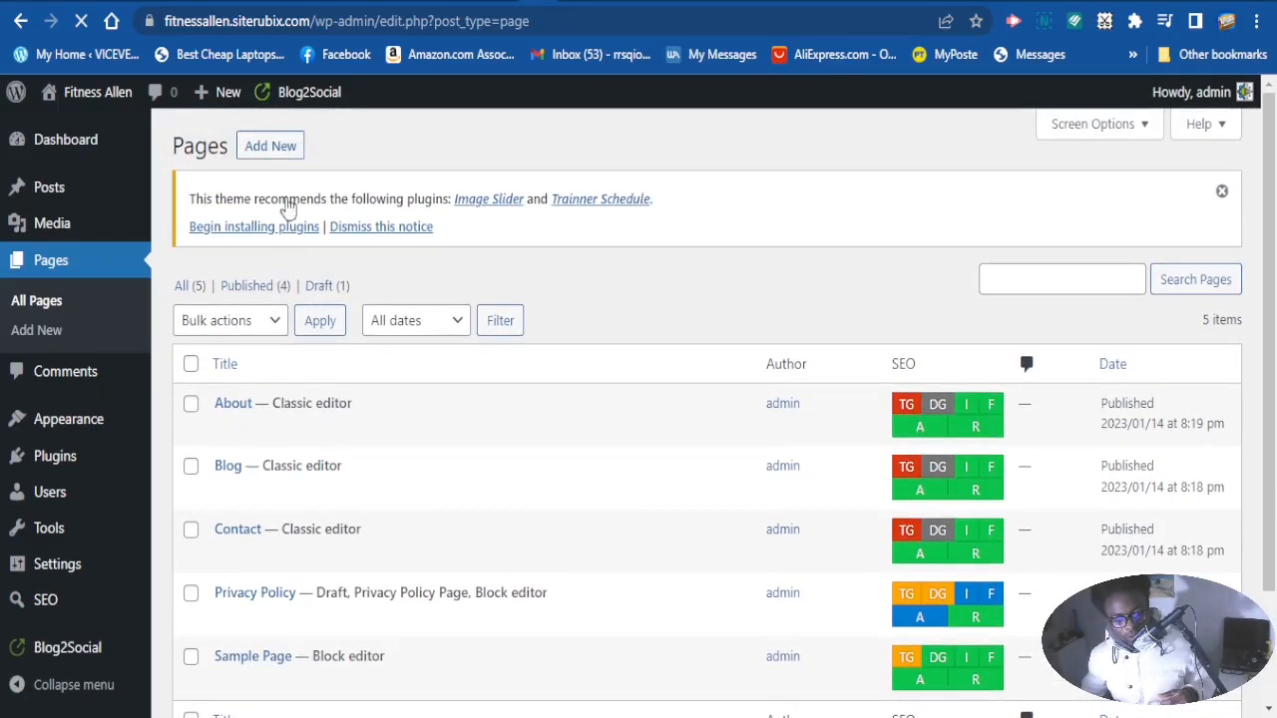
Add a new page titled "Affiliate Policy" and publish it
left_click(271, 147)
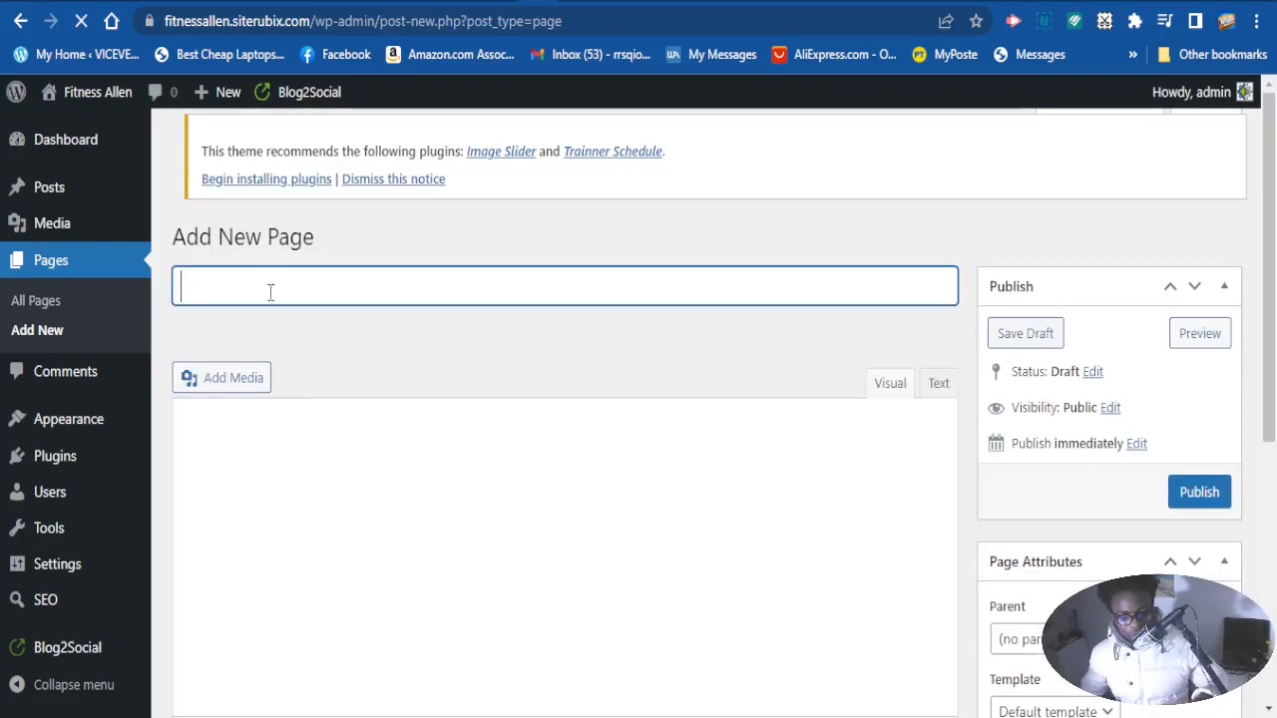
type("Affiliate Policy")
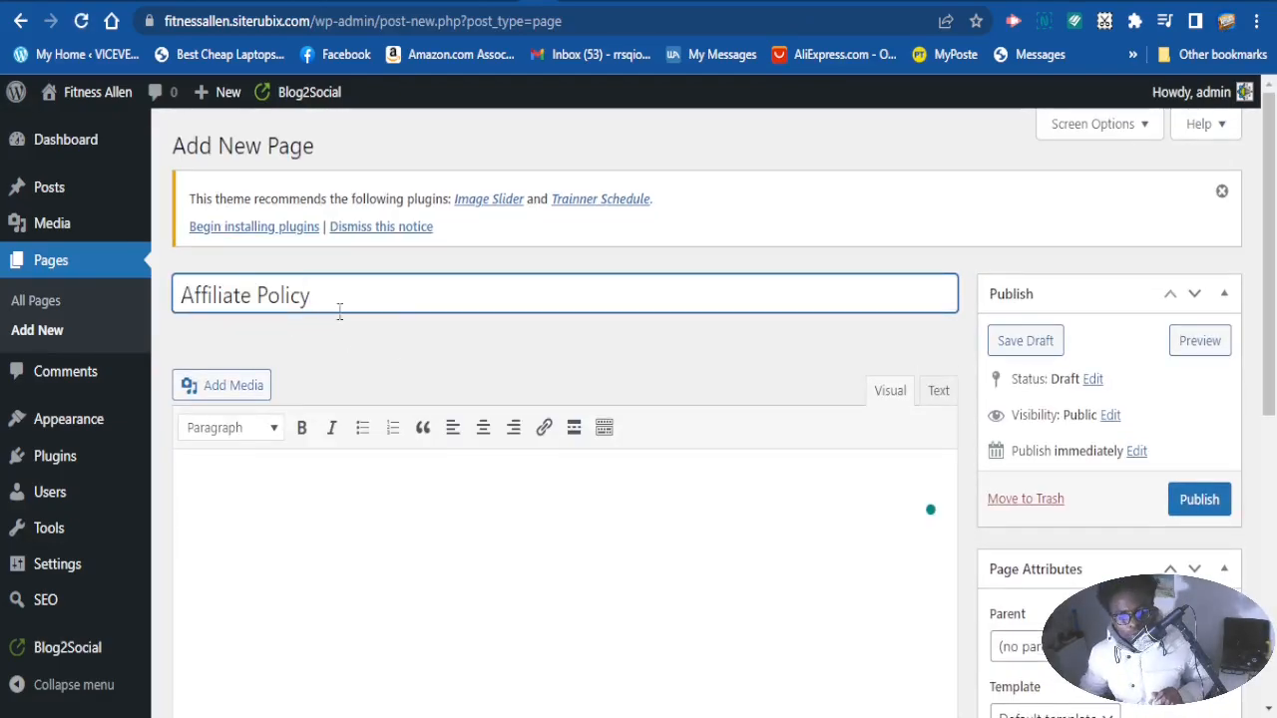
left_click(1202, 500)
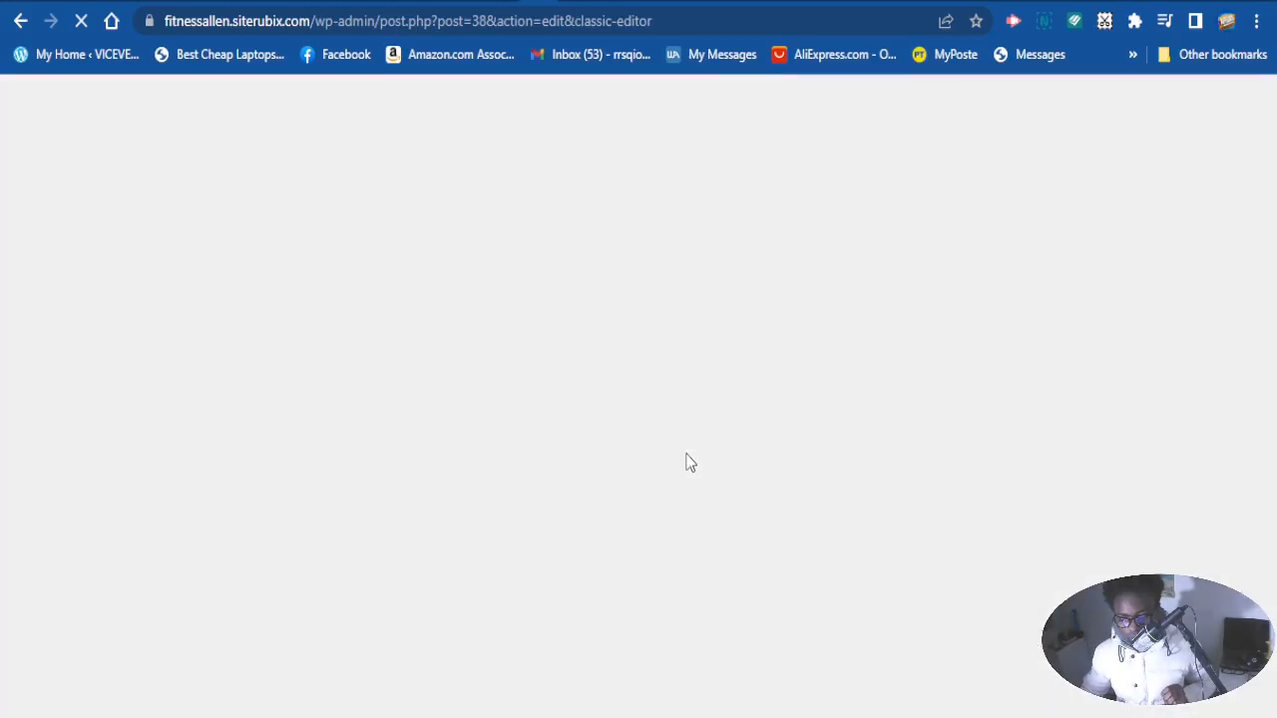
Return to the list of all pages and review which pages are available for the site's menu
scroll(484, 443, "down", 2)
scroll(484, 443, "up", 2)
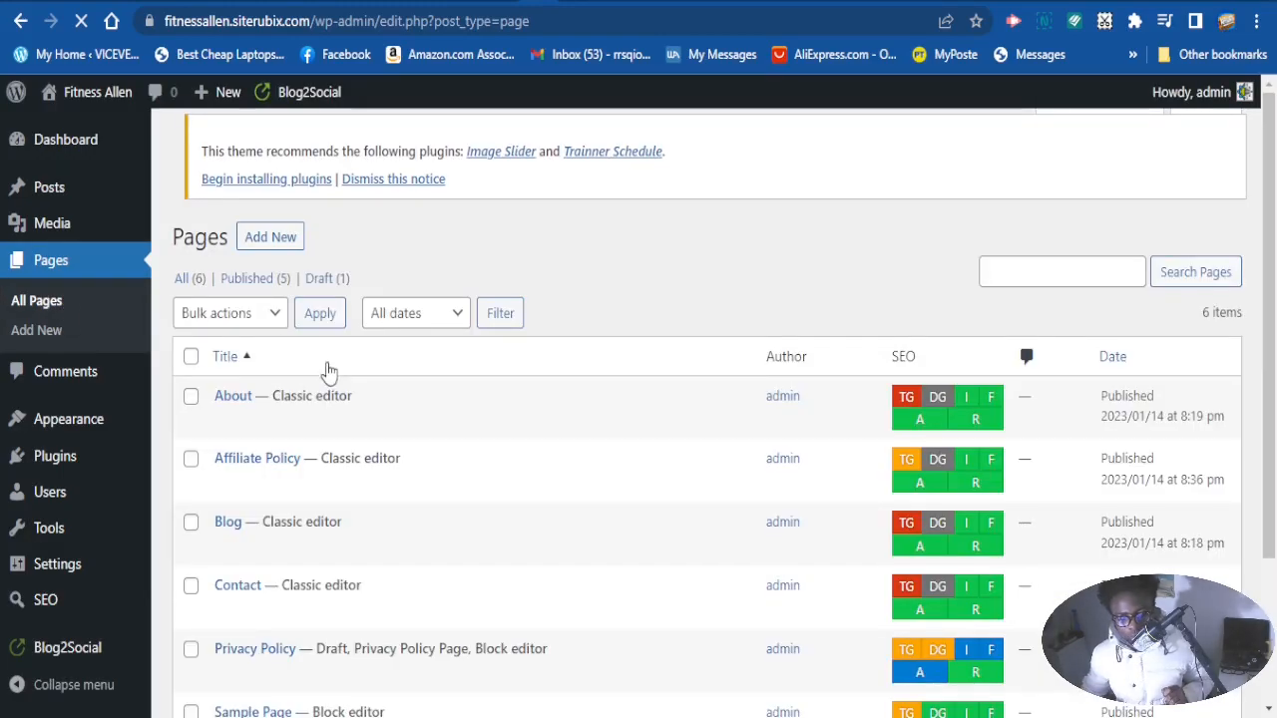
scroll(322, 350, "down", 2)
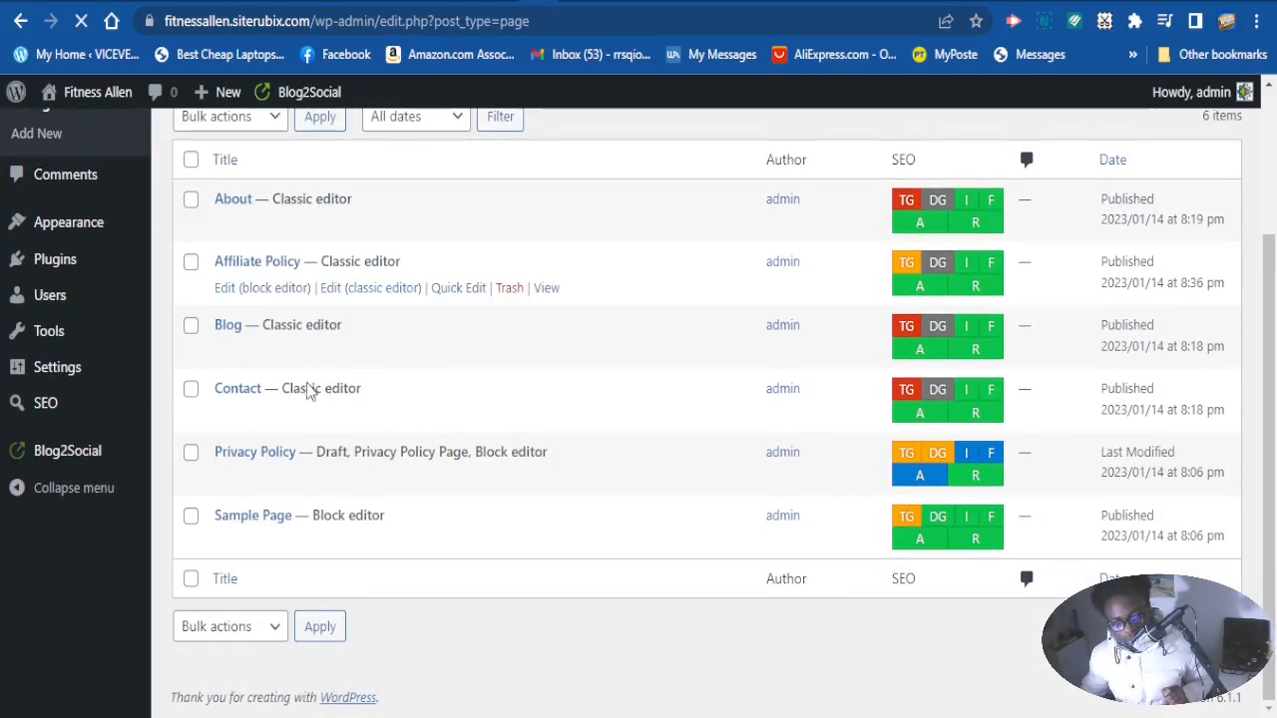
scroll(272, 518, "up", 2)
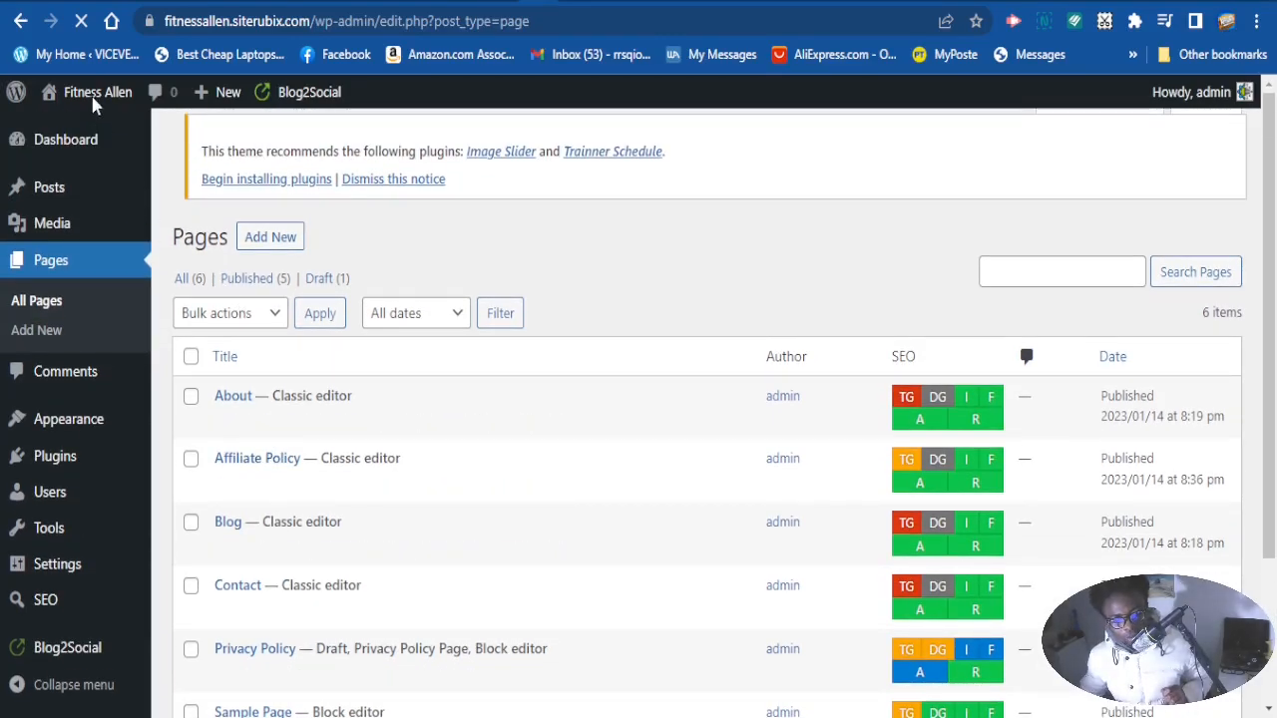
scroll(319, 544, "down", 2)
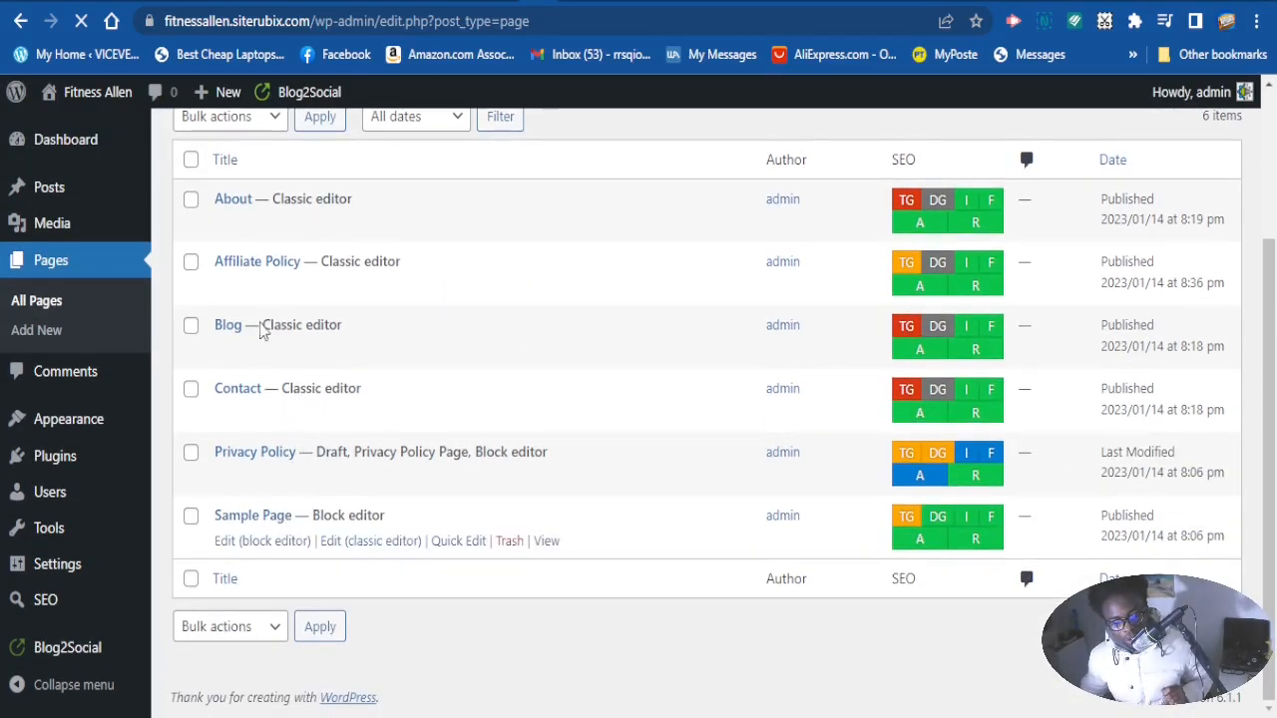
scroll(315, 449, "up", 3)
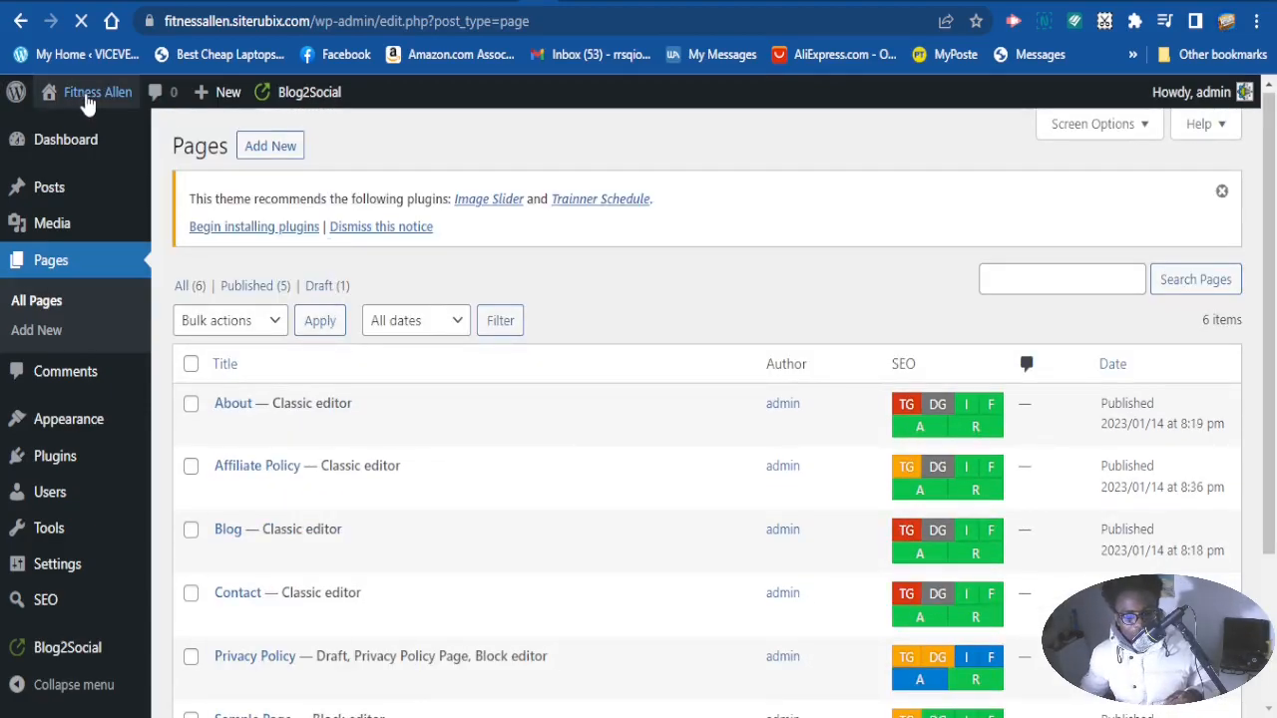
scroll(71, 165, "down", 2)
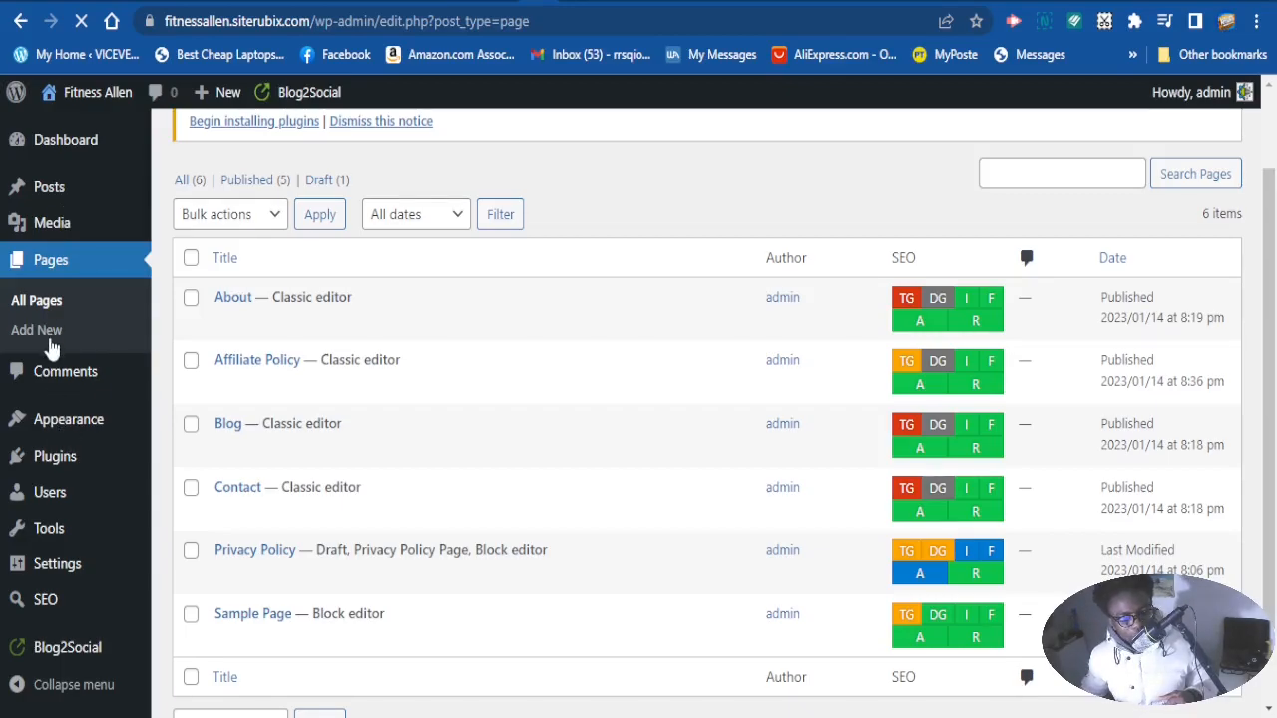
scroll(15, 344, "up", 2)
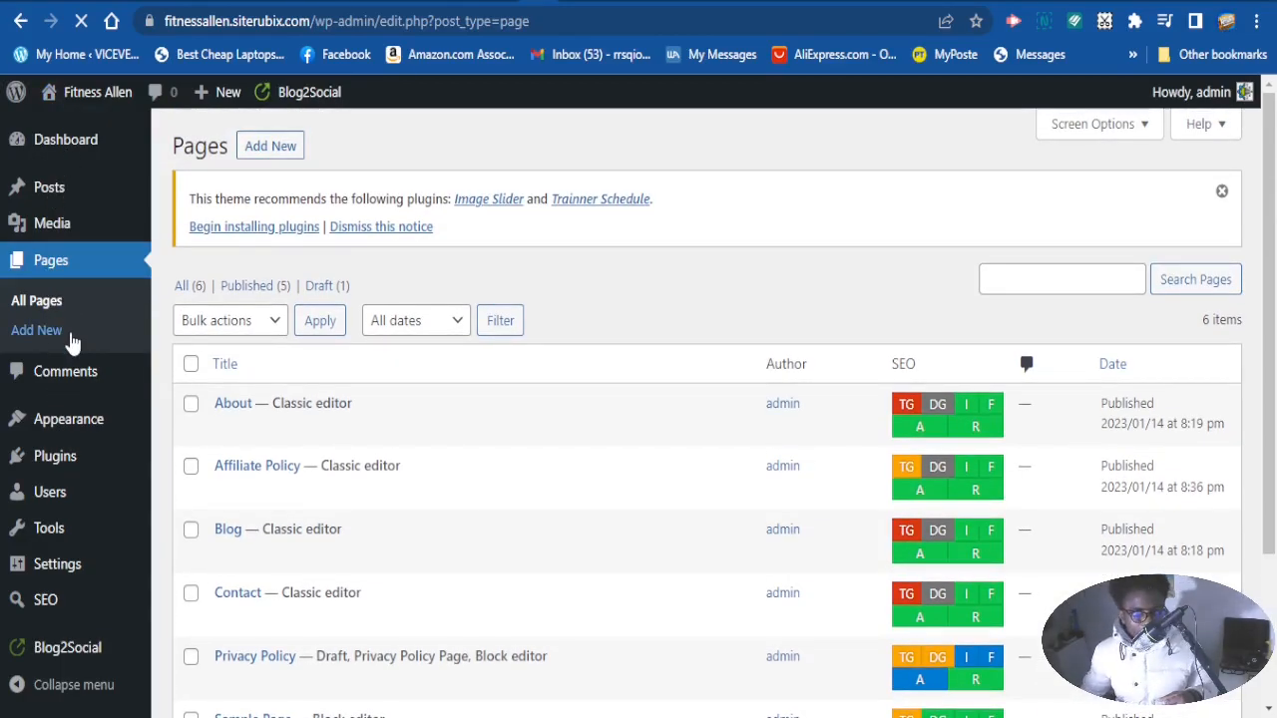
Open the site's menu editor and look over the available pages, menu structure and menu settings
mouse_move(68, 427)
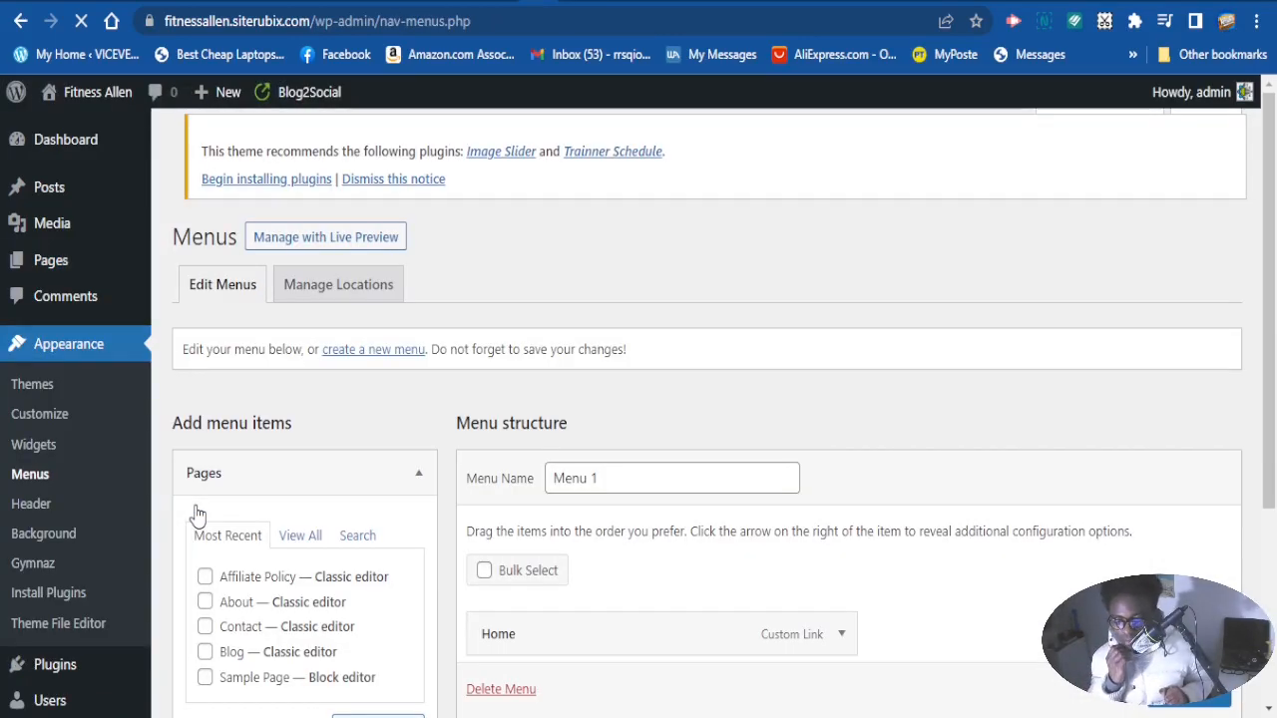
scroll(207, 508, "down", 3)
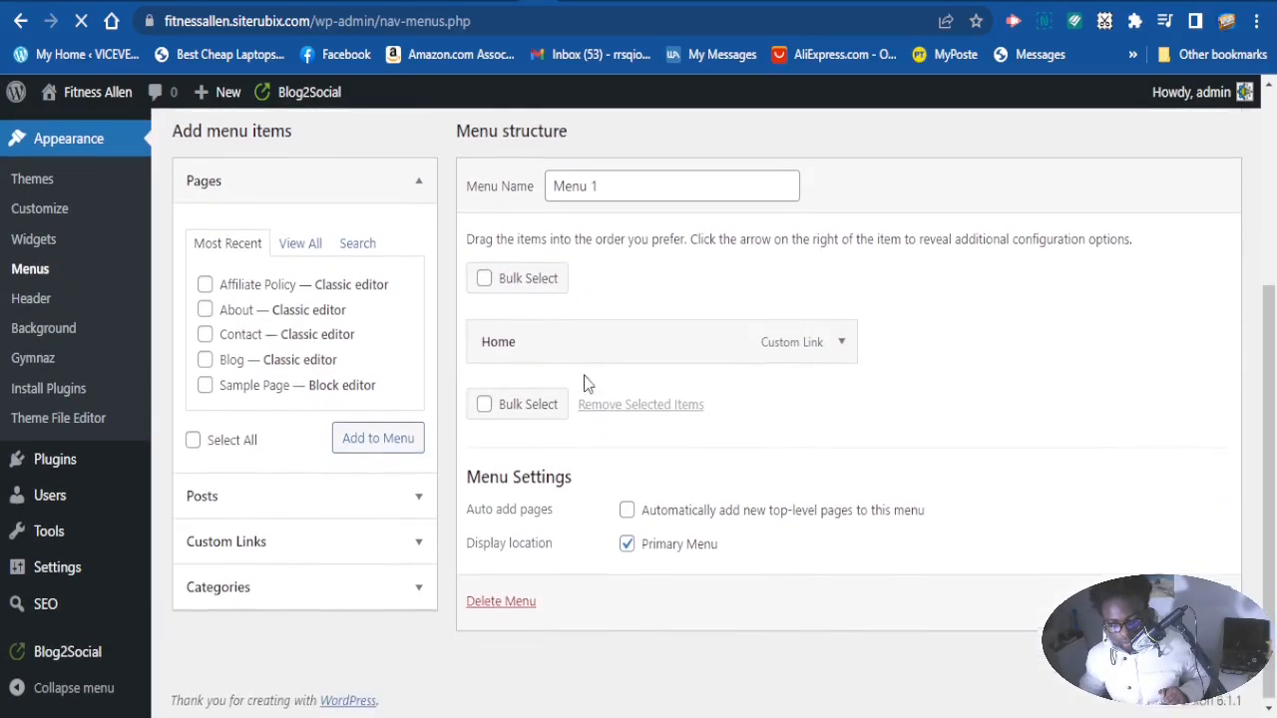
scroll(592, 360, "up", 2)
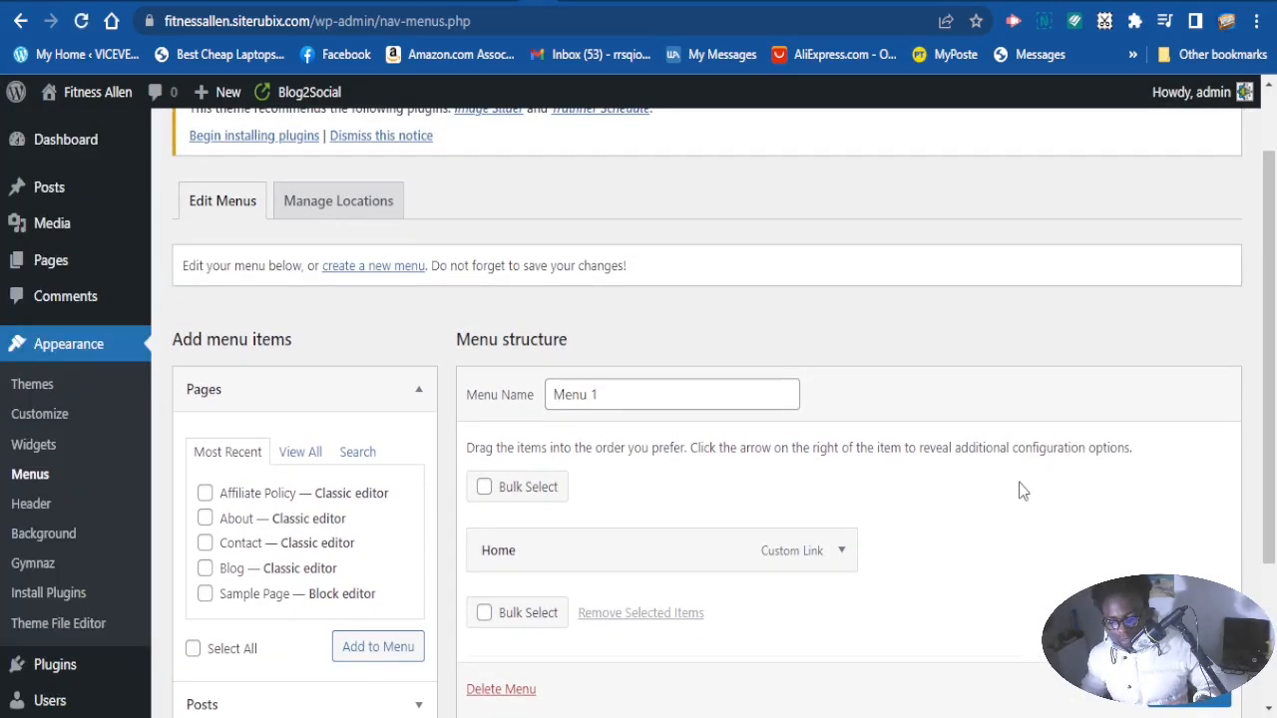
scroll(1020, 489, "down", 1)
scroll(557, 292, "down", 1)
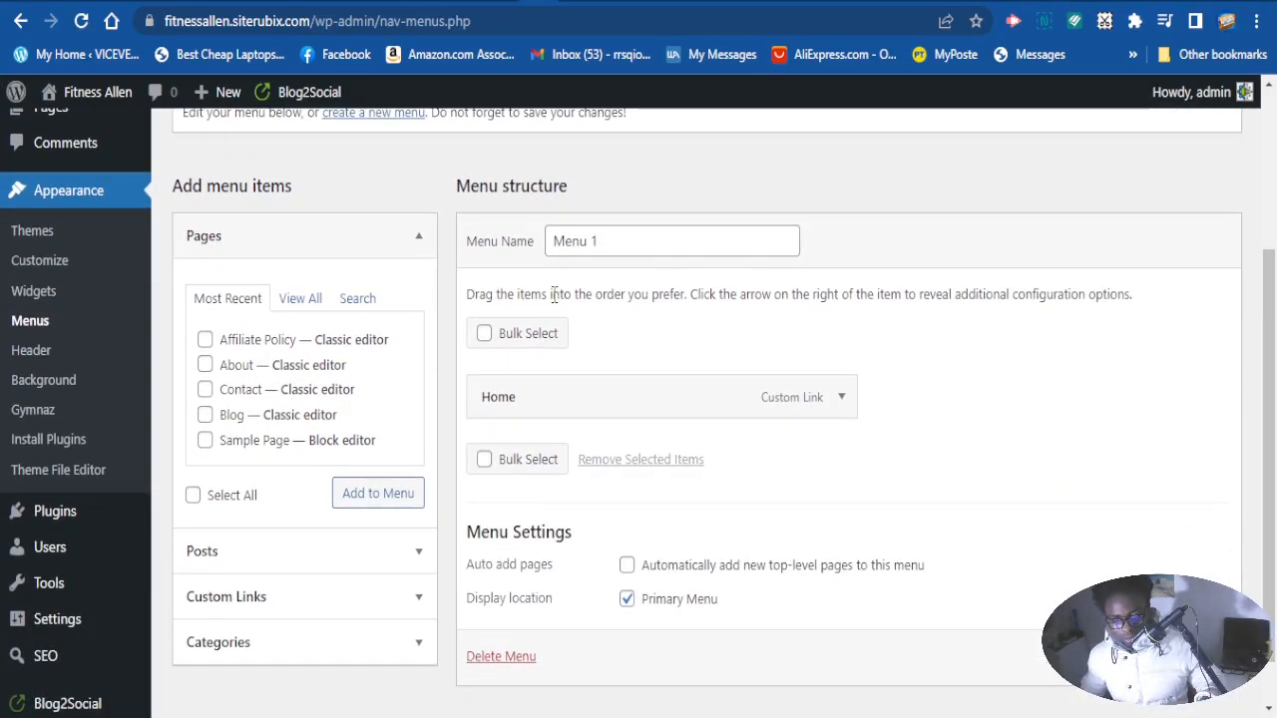
scroll(555, 244, "down", 1)
left_click(549, 284)
left_click(557, 193)
left_click(484, 285)
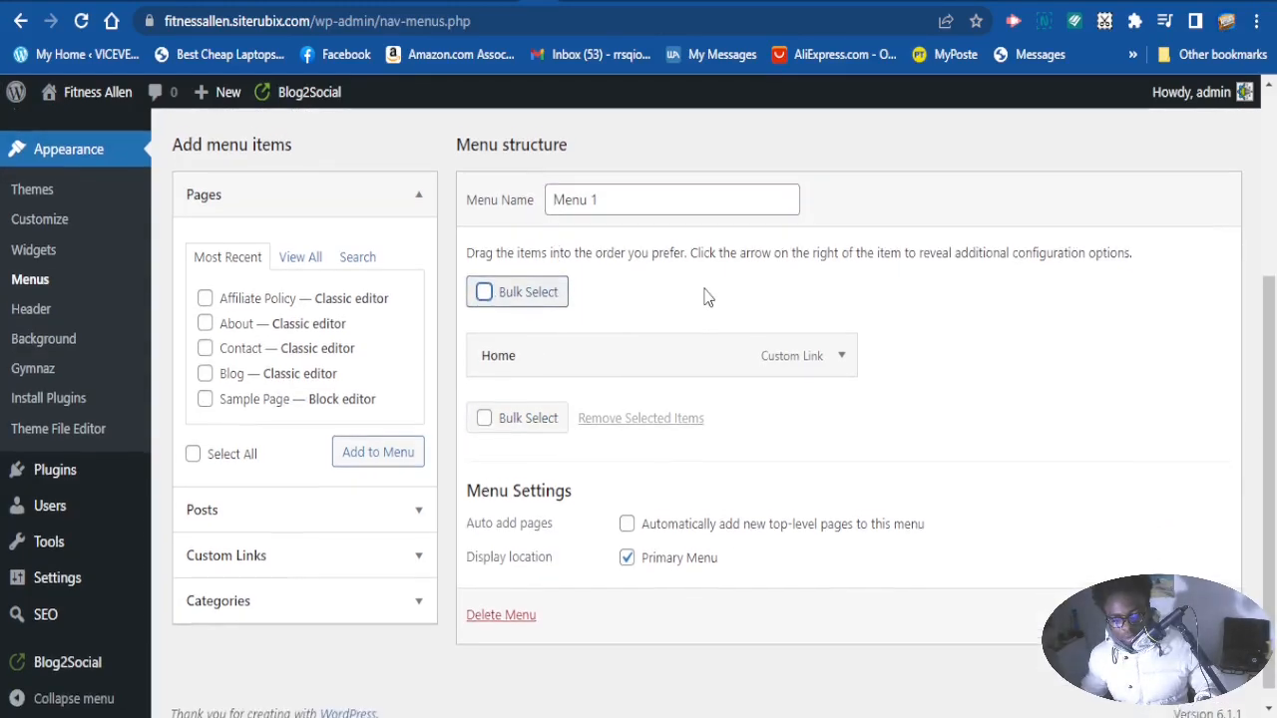
scroll(704, 294, "up", 1)
Change the navigation menu's name to "Main Menu"
left_click(556, 298)
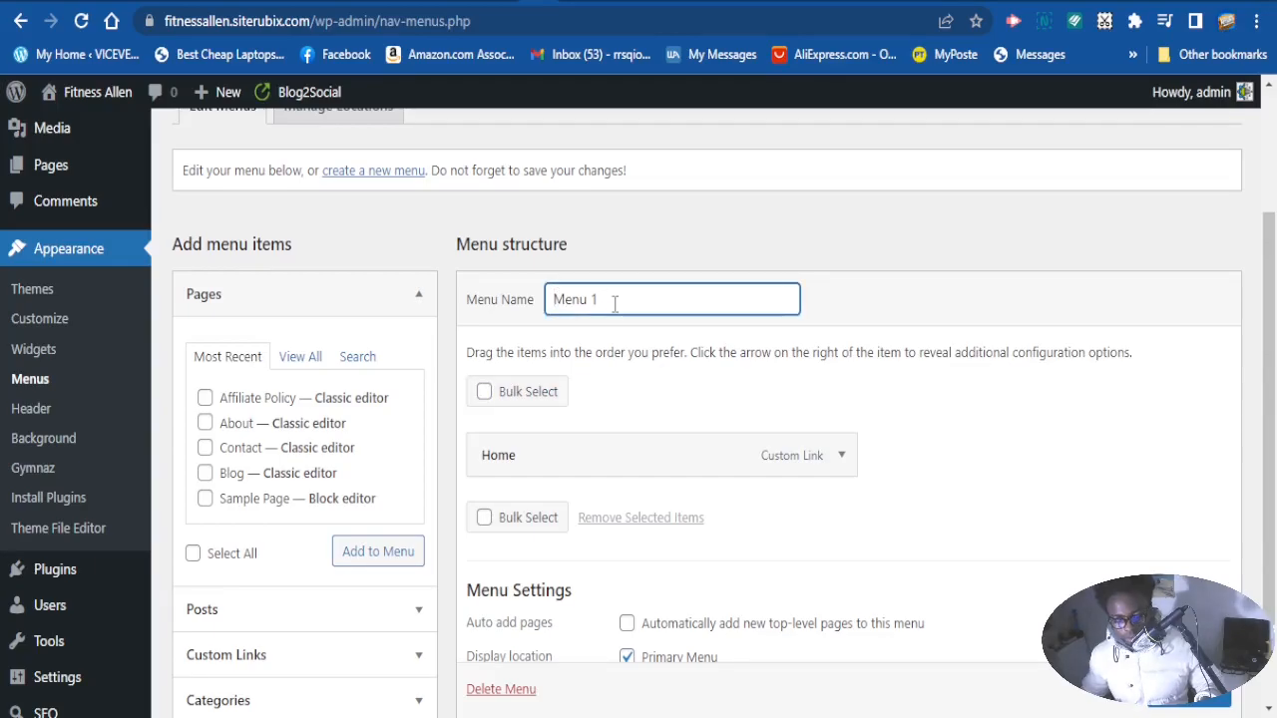
type("main")
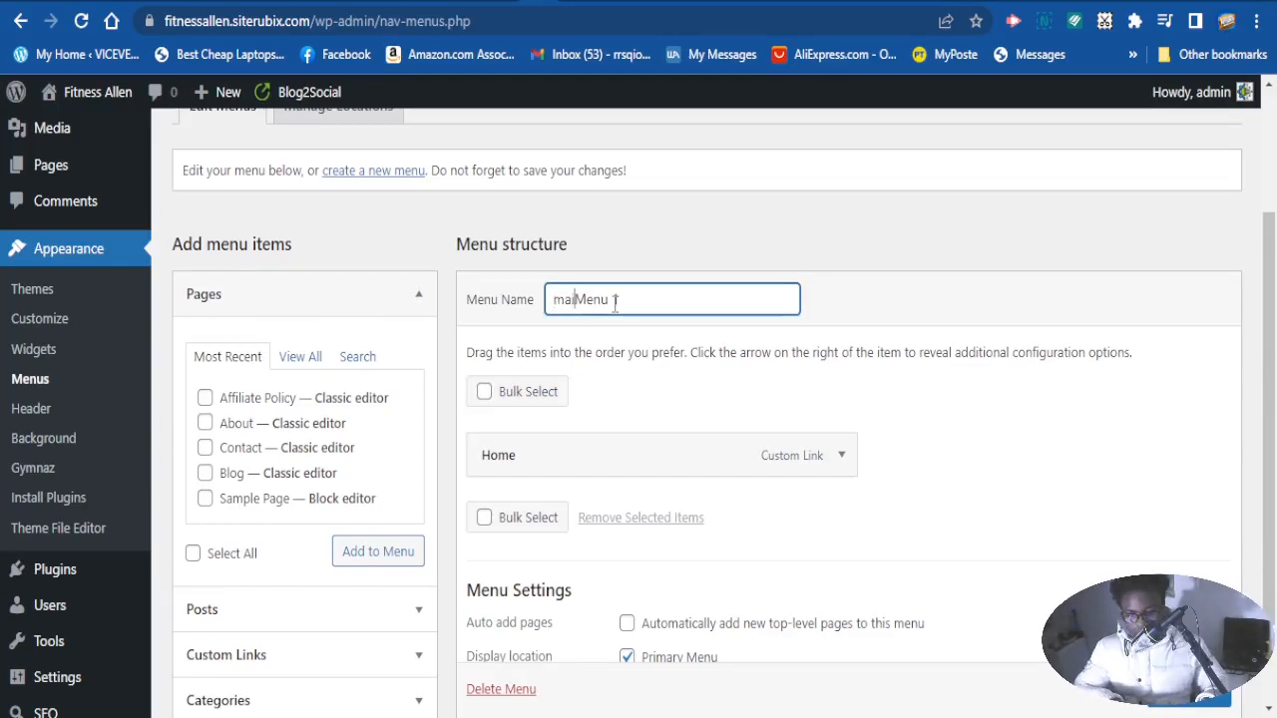
left_click(563, 299)
key("BackSpace")
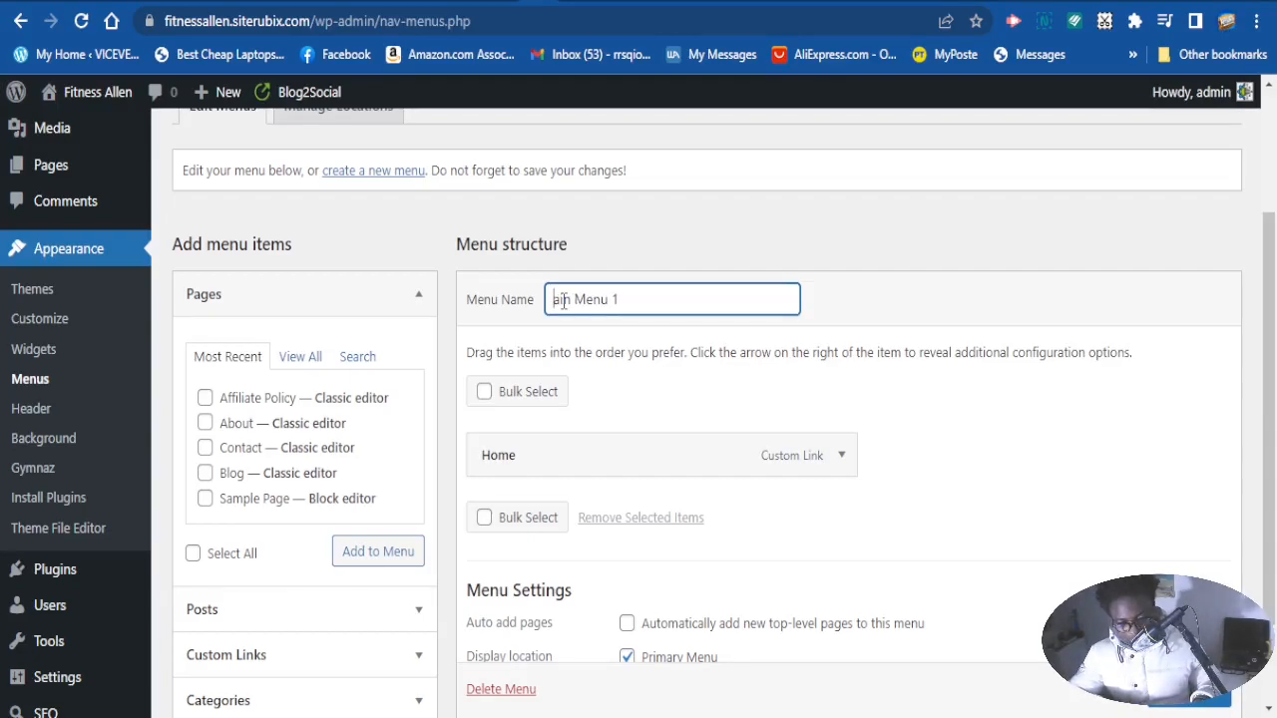
type("M")
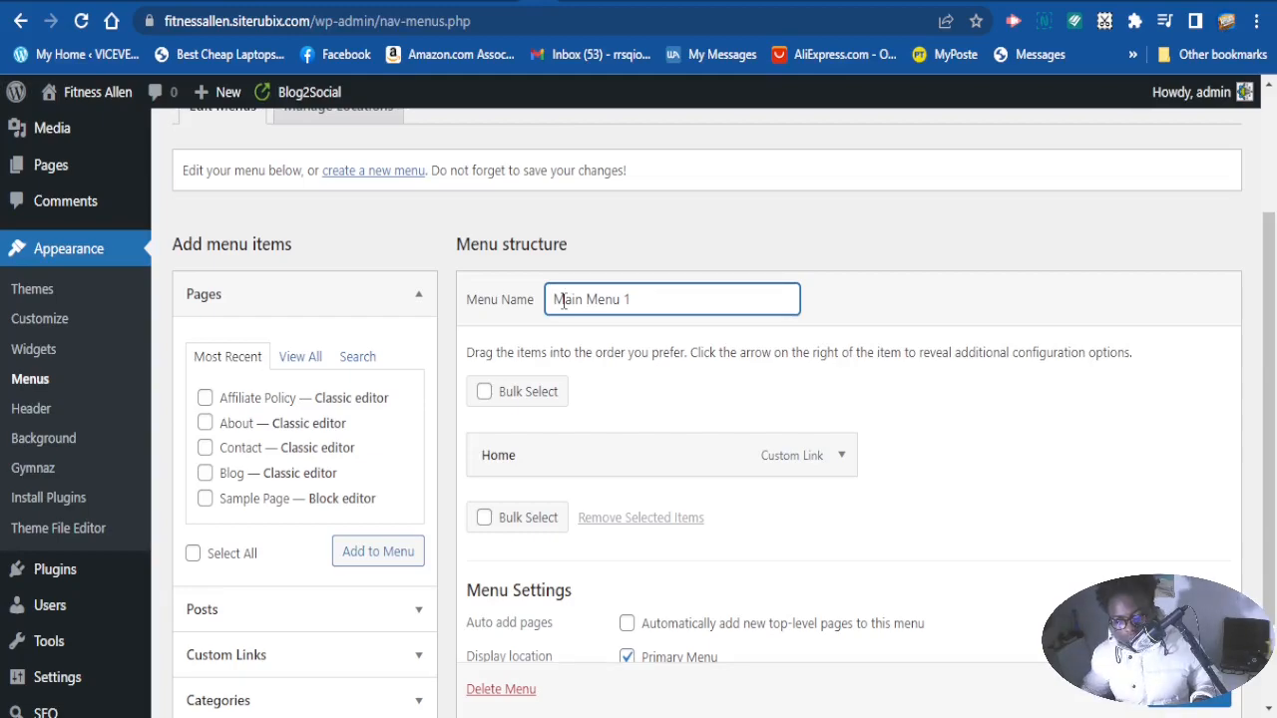
left_click(649, 298)
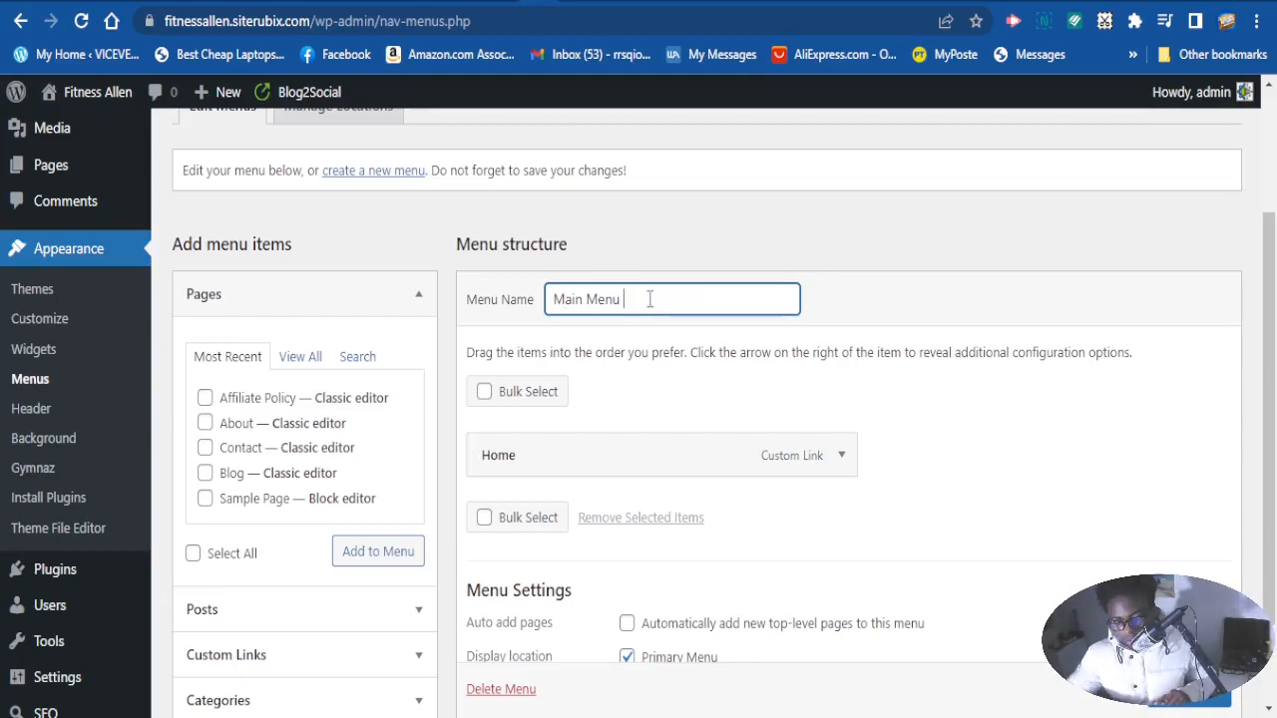
left_click_drag(651, 306, 535, 308)
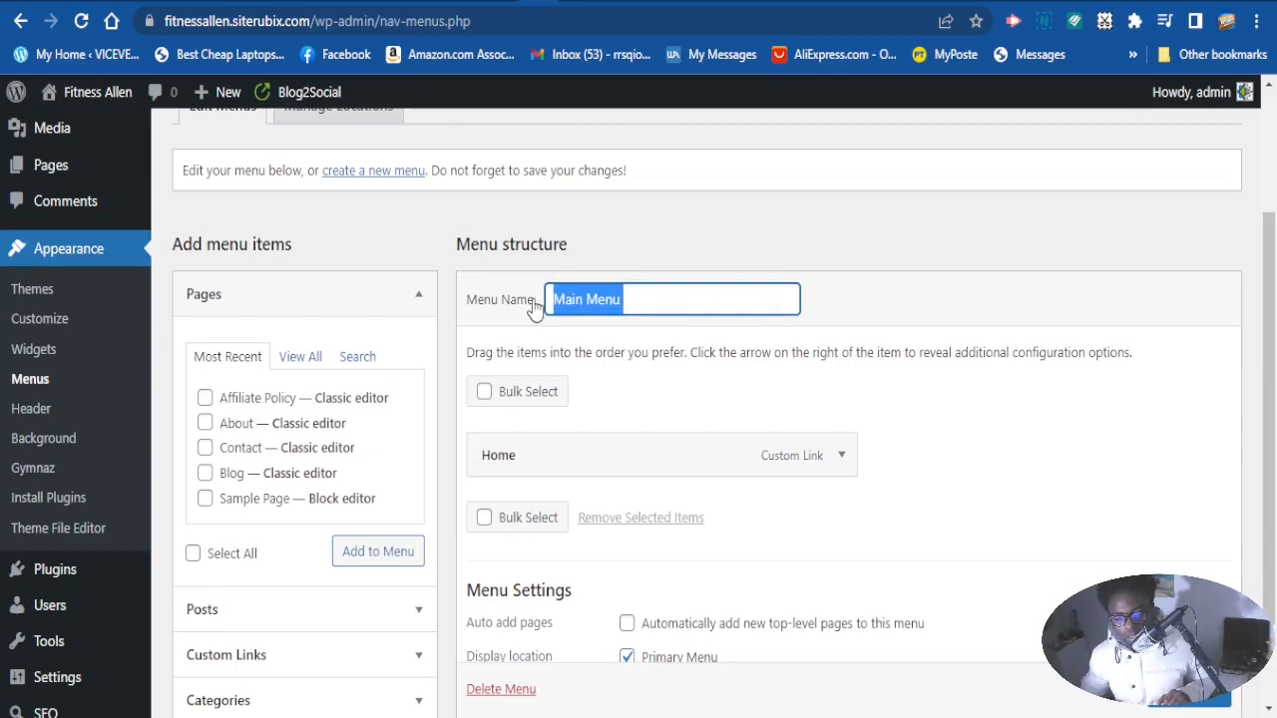
left_click(600, 298)
scroll(632, 312, "down", 1)
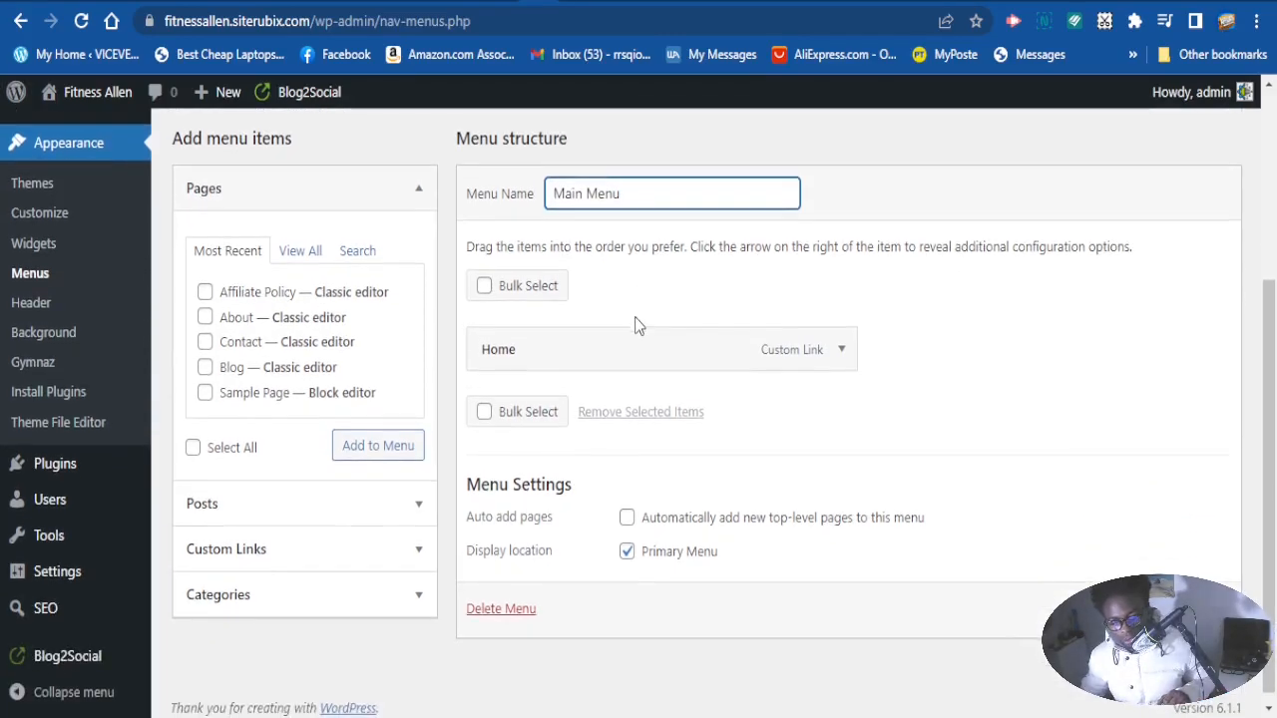
scroll(567, 236, "up", 1)
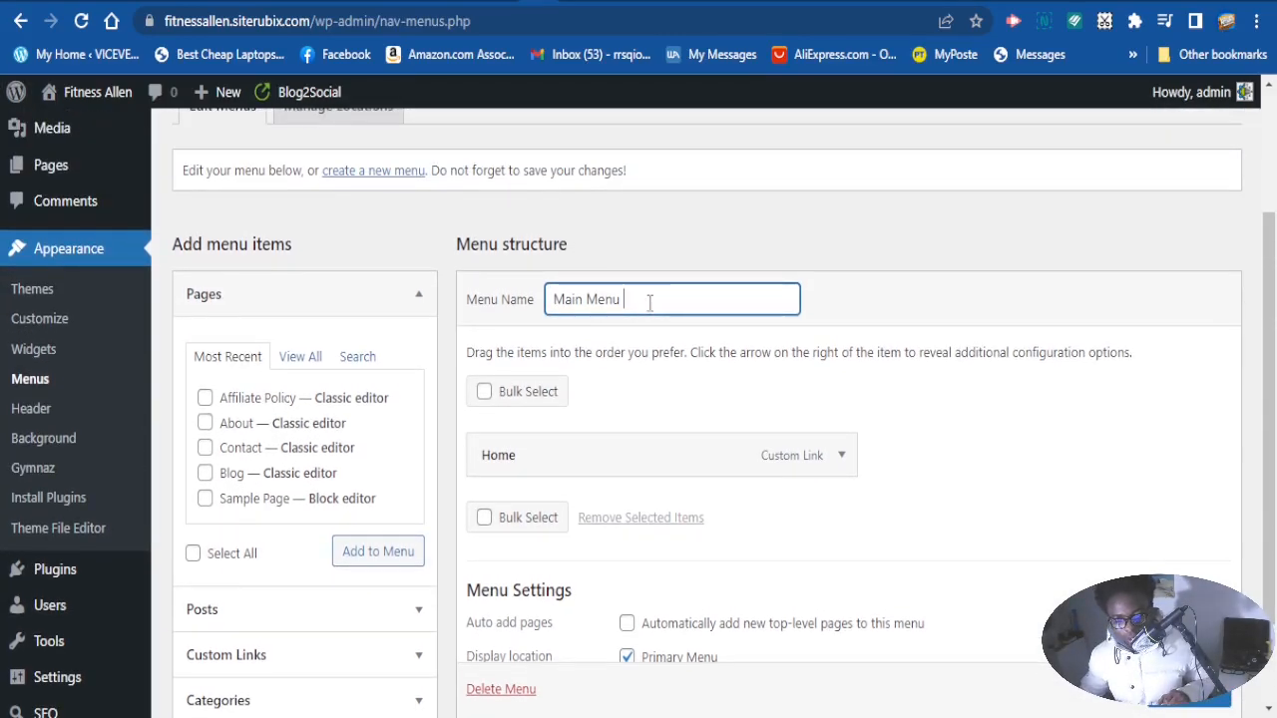
left_click_drag(649, 299, 538, 305)
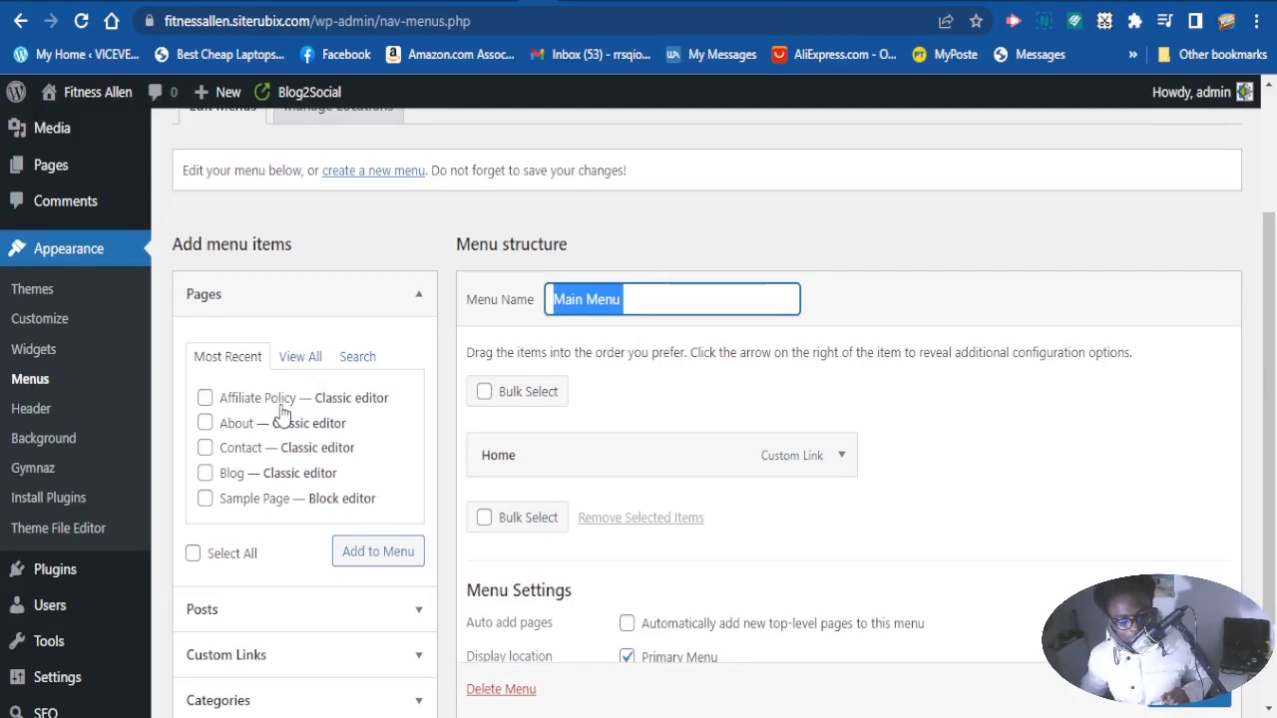
scroll(282, 413, "down", 2)
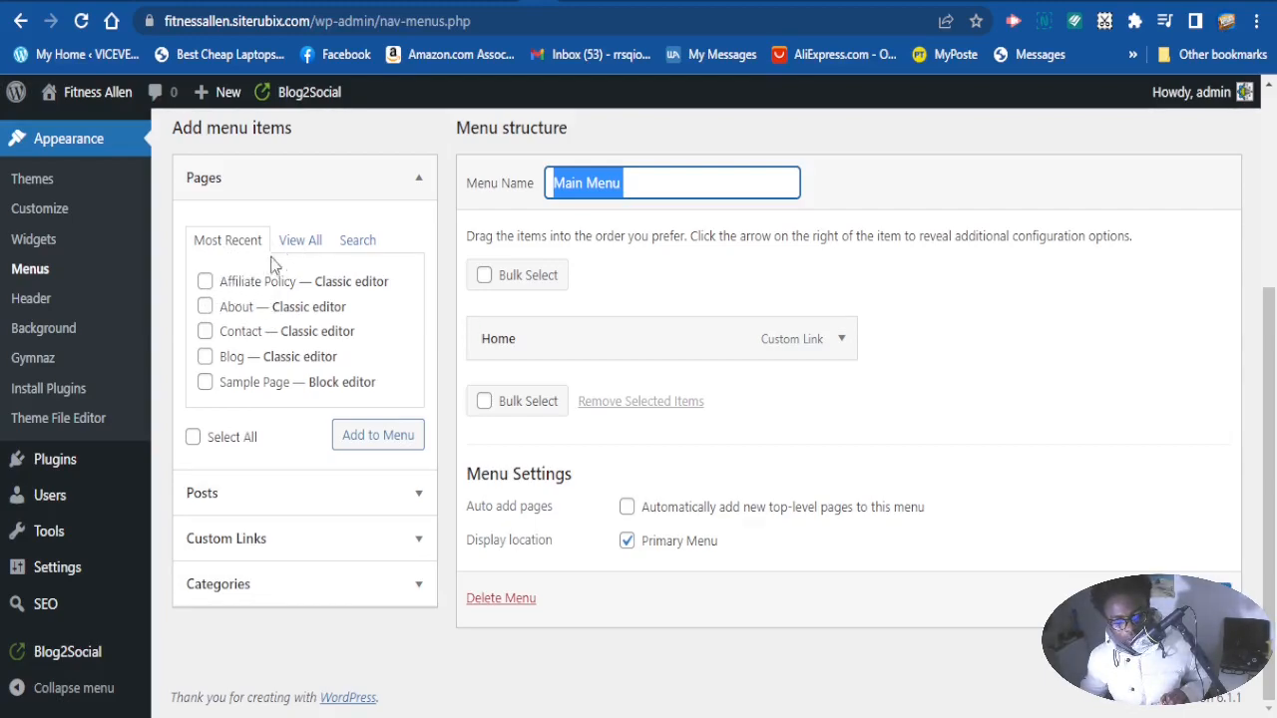
left_click(204, 284)
left_click(204, 308)
left_click(205, 332)
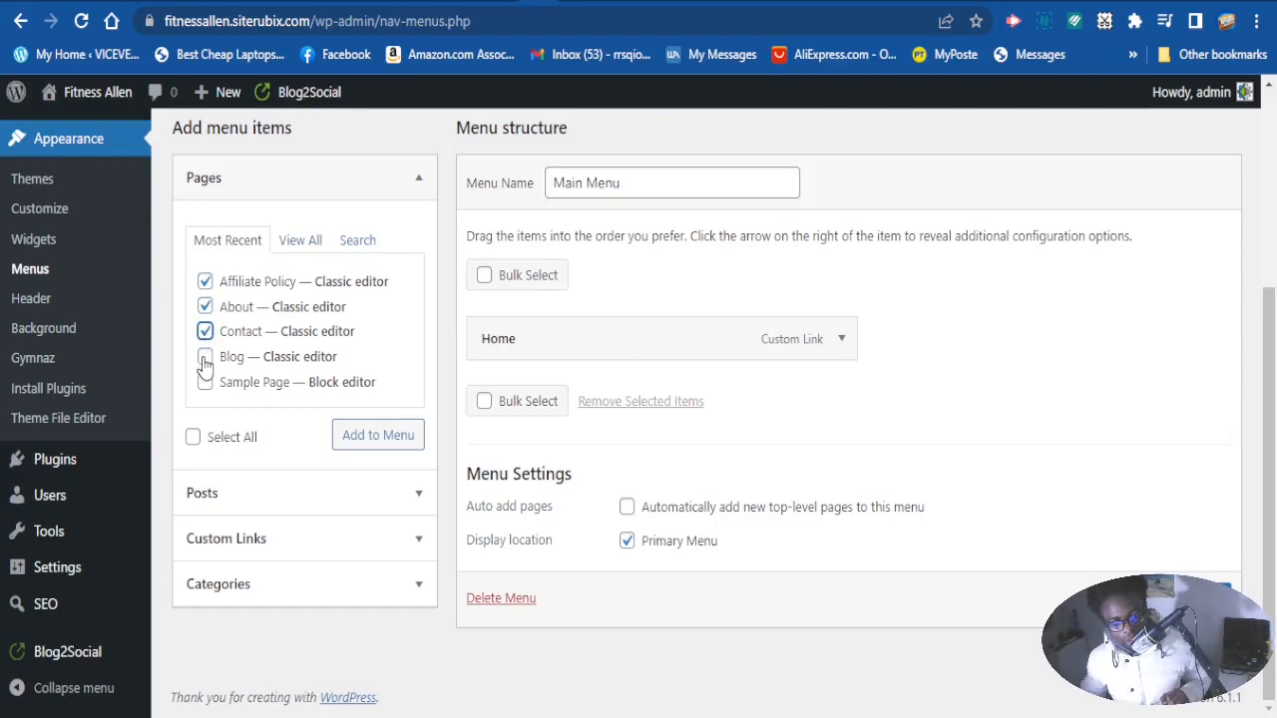
left_click(204, 358)
left_click(205, 382)
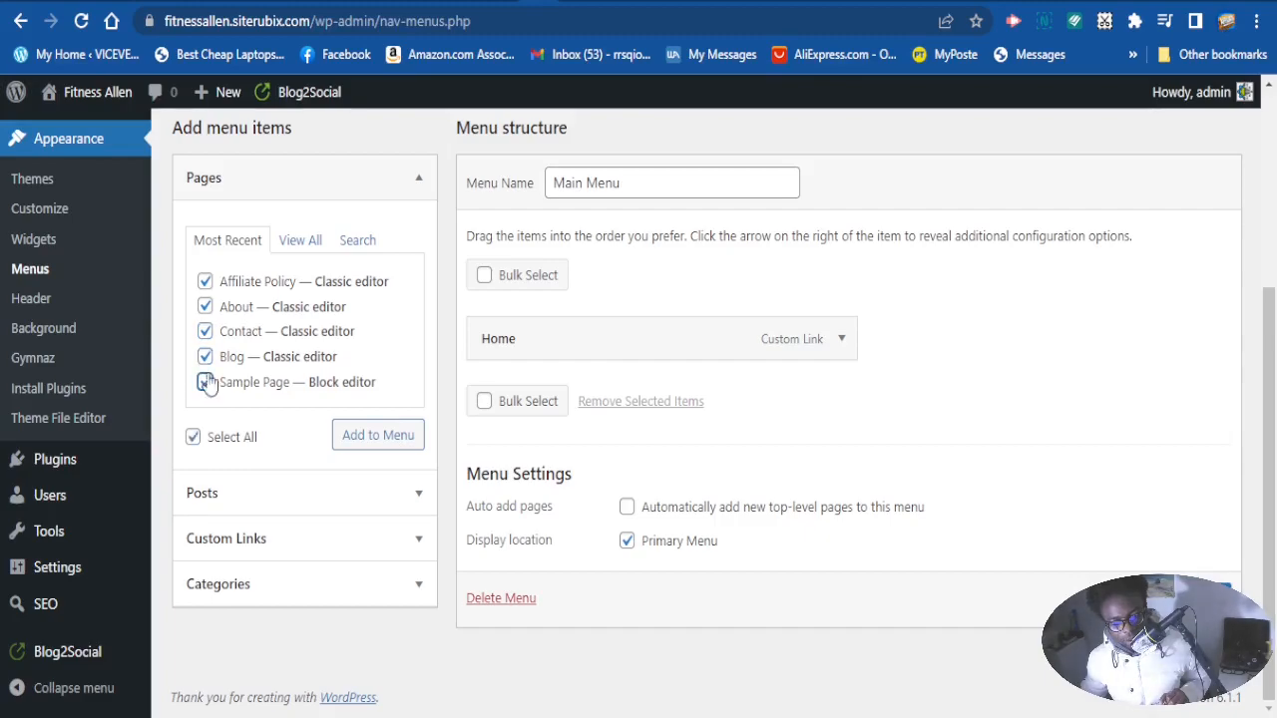
Add Home, About, Affiliate Policy, Blog, Contact and Sample Page from the full page list to Main Menu
left_click(298, 243)
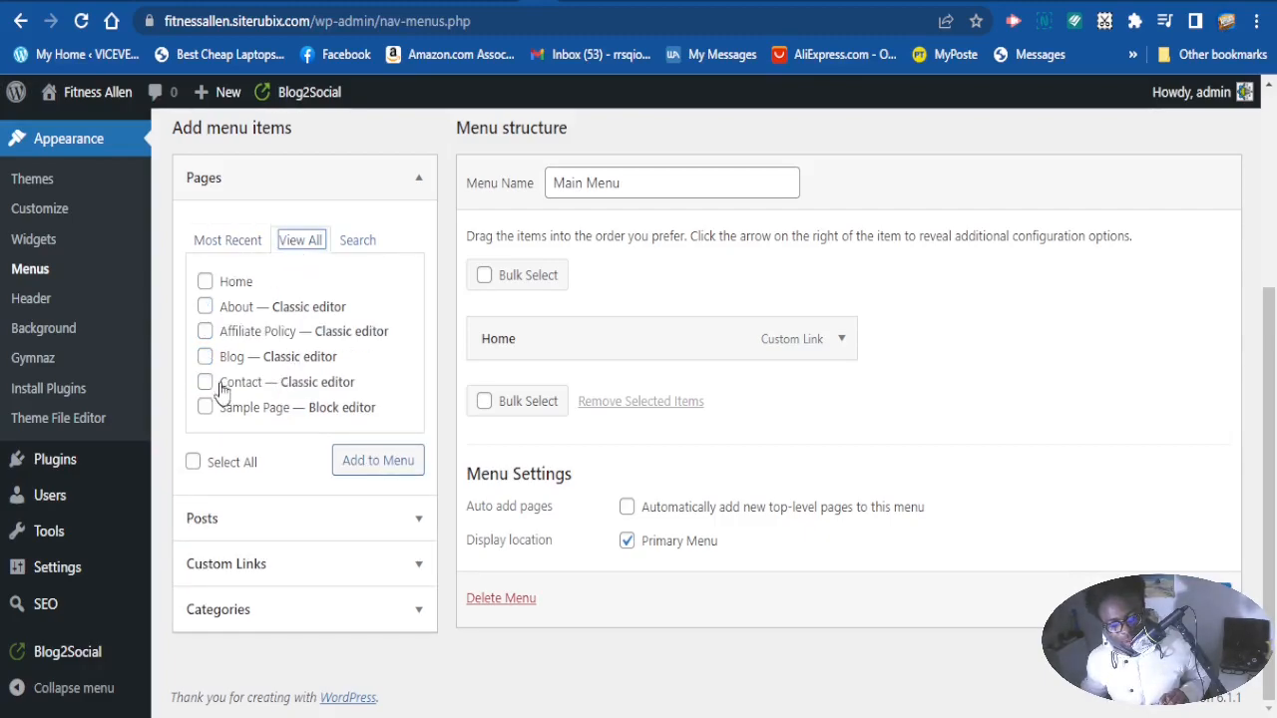
left_click(205, 284)
left_click(205, 306)
left_click(205, 331)
left_click(205, 357)
left_click(204, 383)
left_click(204, 407)
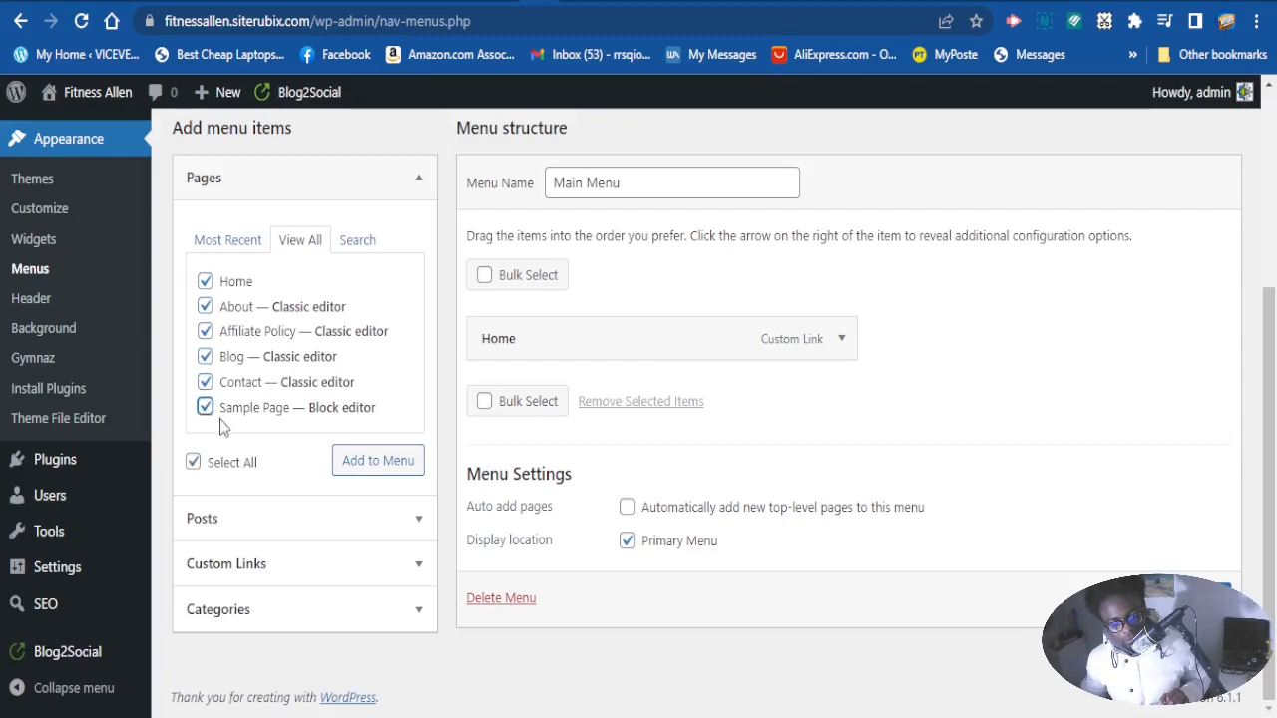
left_click(377, 465)
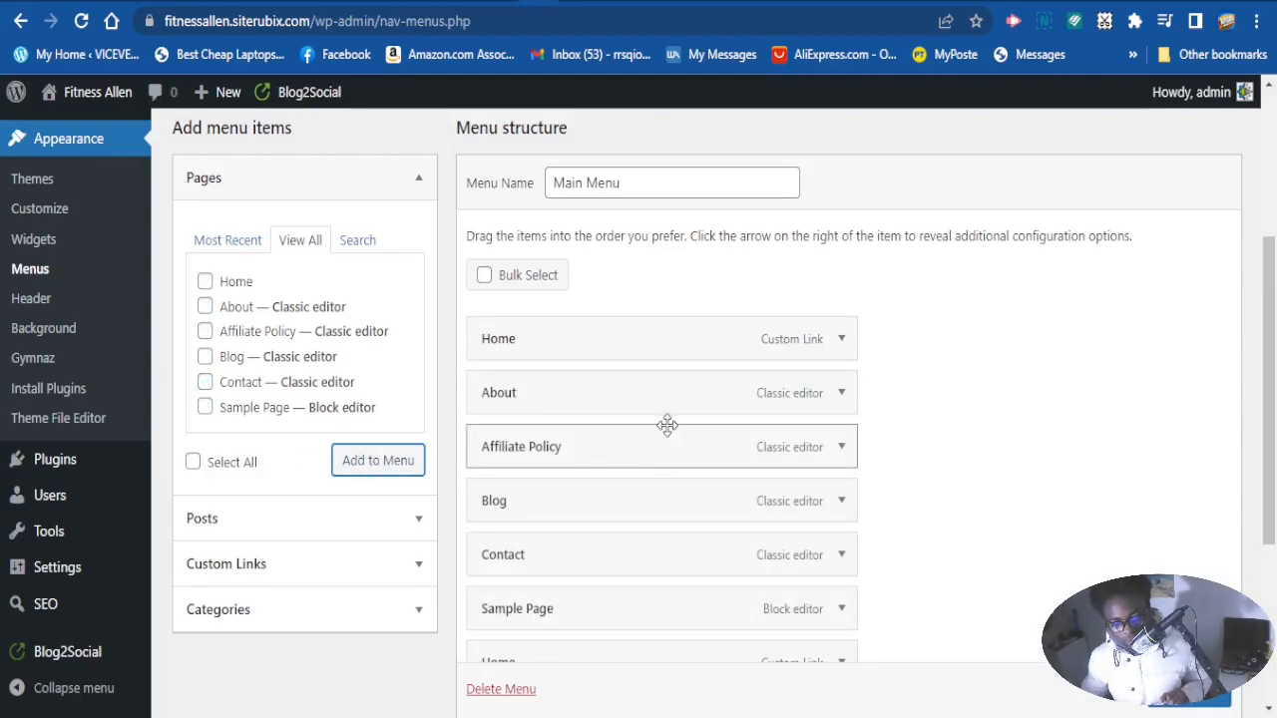
Remove the duplicate Home link at the end of the menu structure
scroll(673, 442, "down", 3)
scroll(673, 434, "up", 3)
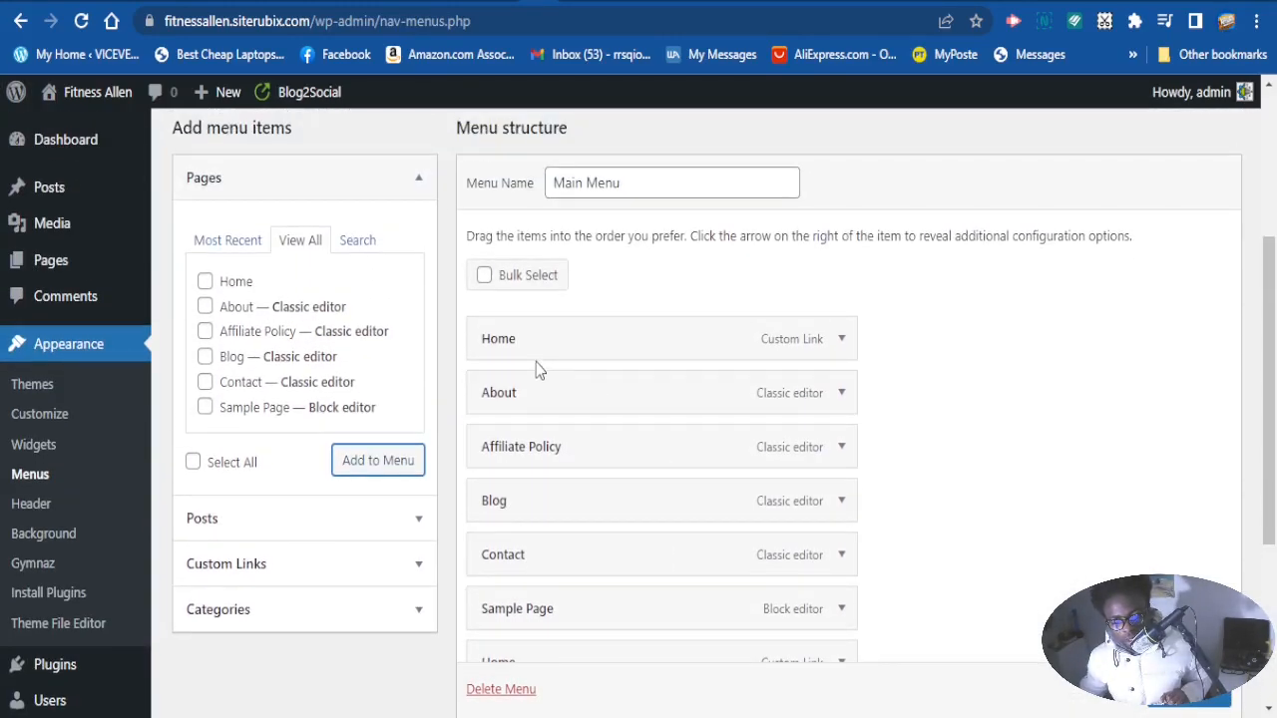
scroll(635, 466, "down", 1)
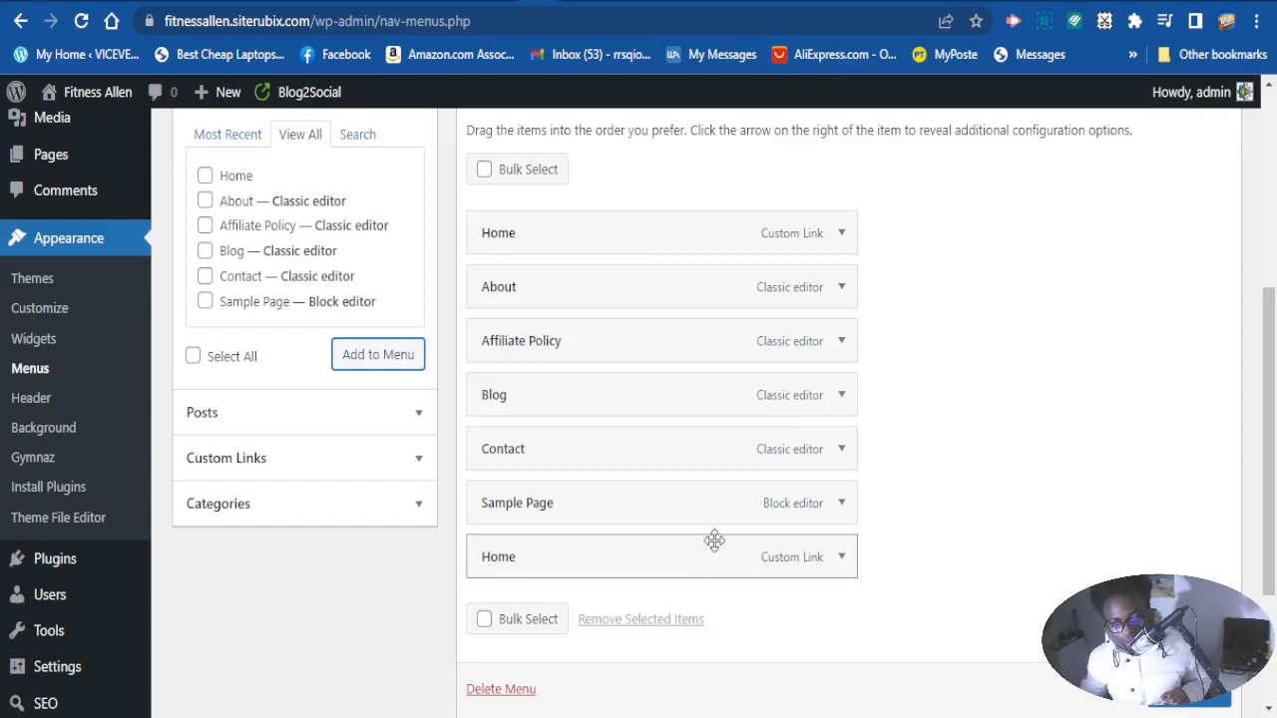
left_click(844, 565)
scroll(699, 609, "down", 2)
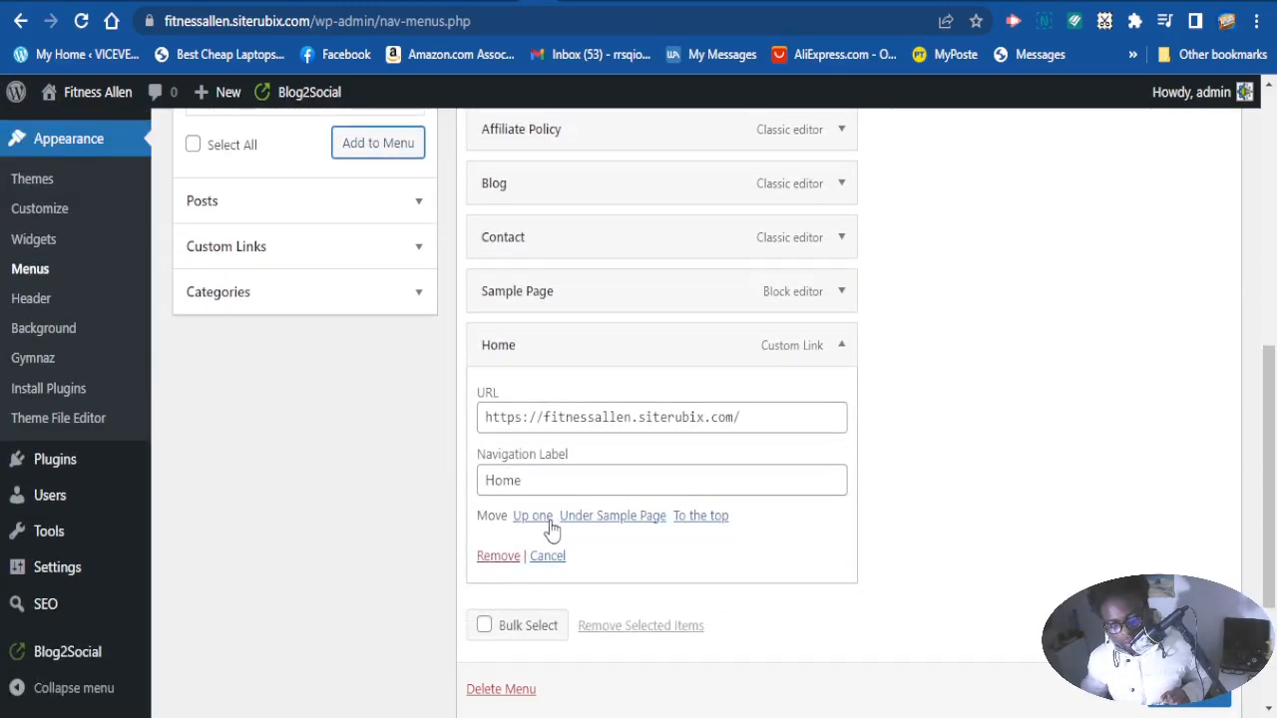
scroll(549, 529, "down", 1)
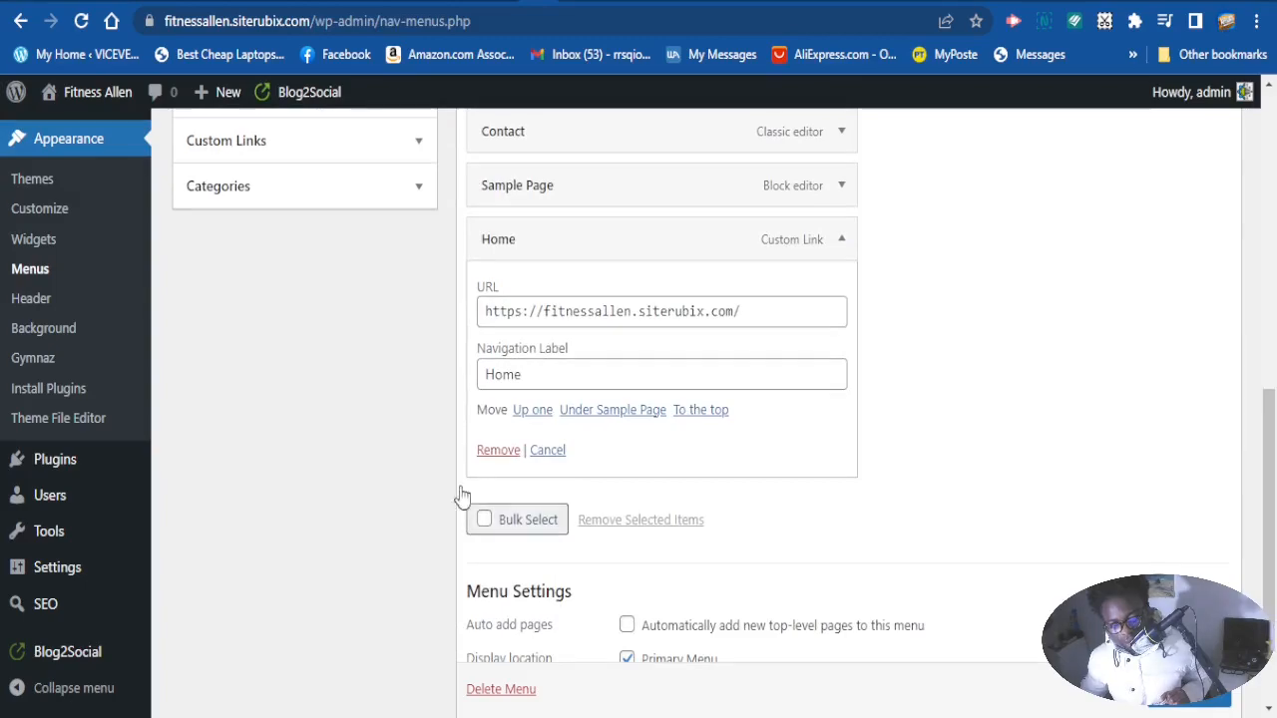
left_click(497, 450)
scroll(806, 300, "up", 4)
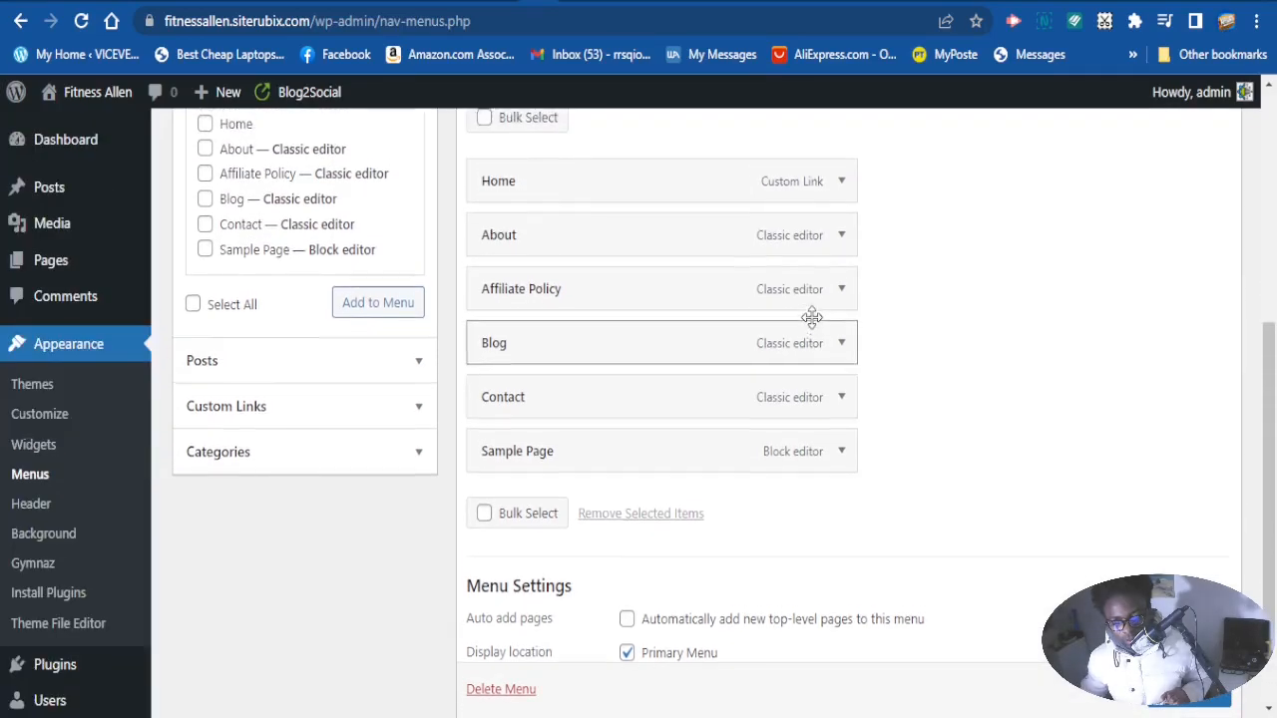
Move Blog directly below Home and nest Contact as a sub-item under About in the menu structure
scroll(805, 333, "down", 2)
scroll(525, 289, "up", 1)
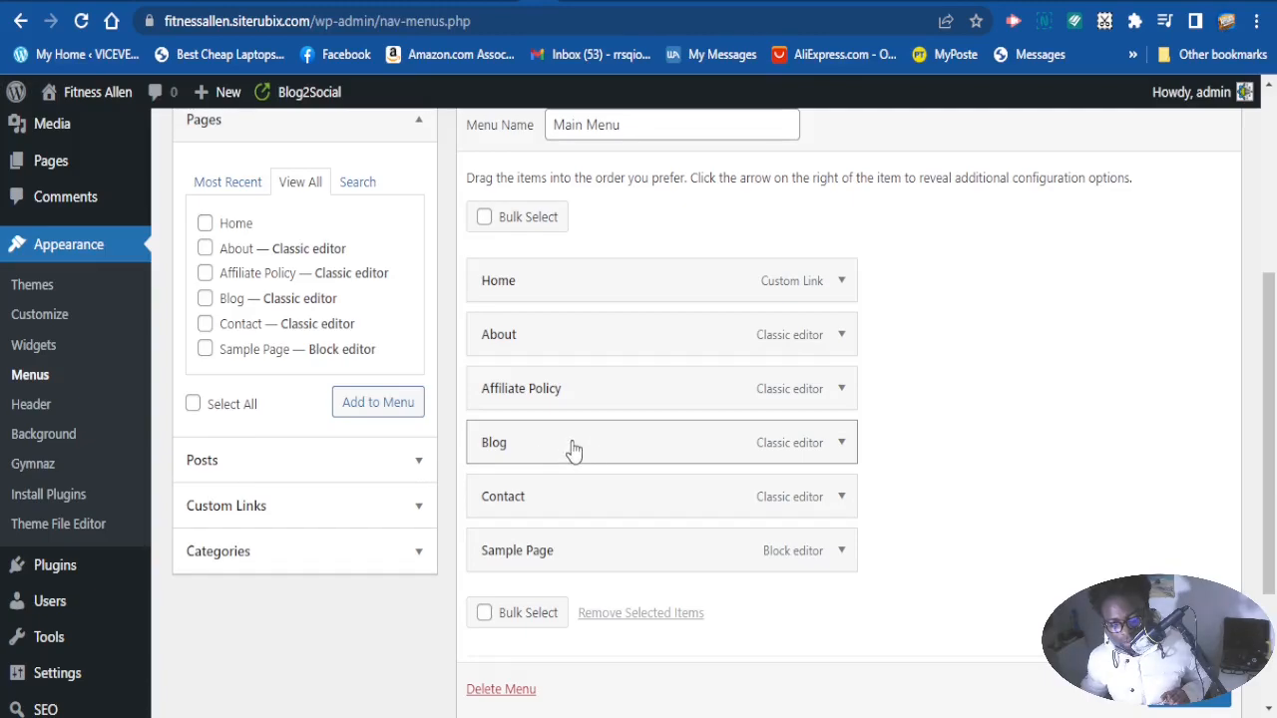
left_click_drag(582, 444, 582, 336)
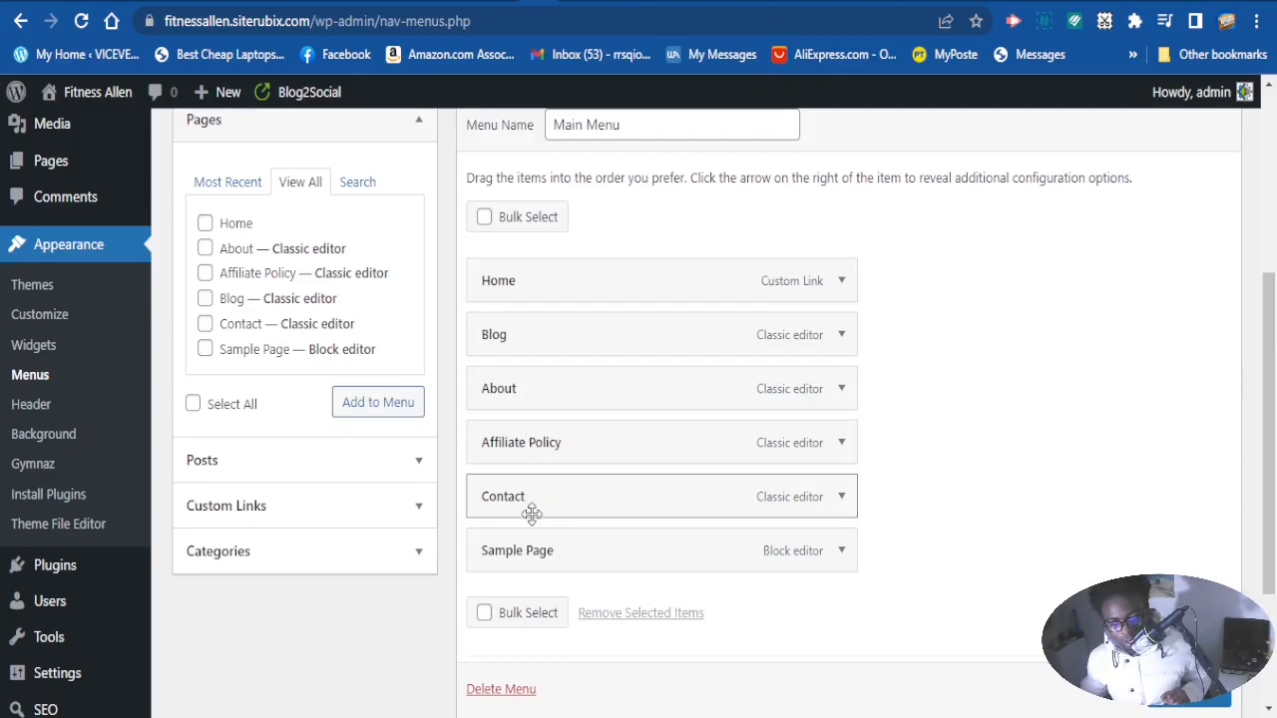
left_click_drag(542, 495, 573, 451)
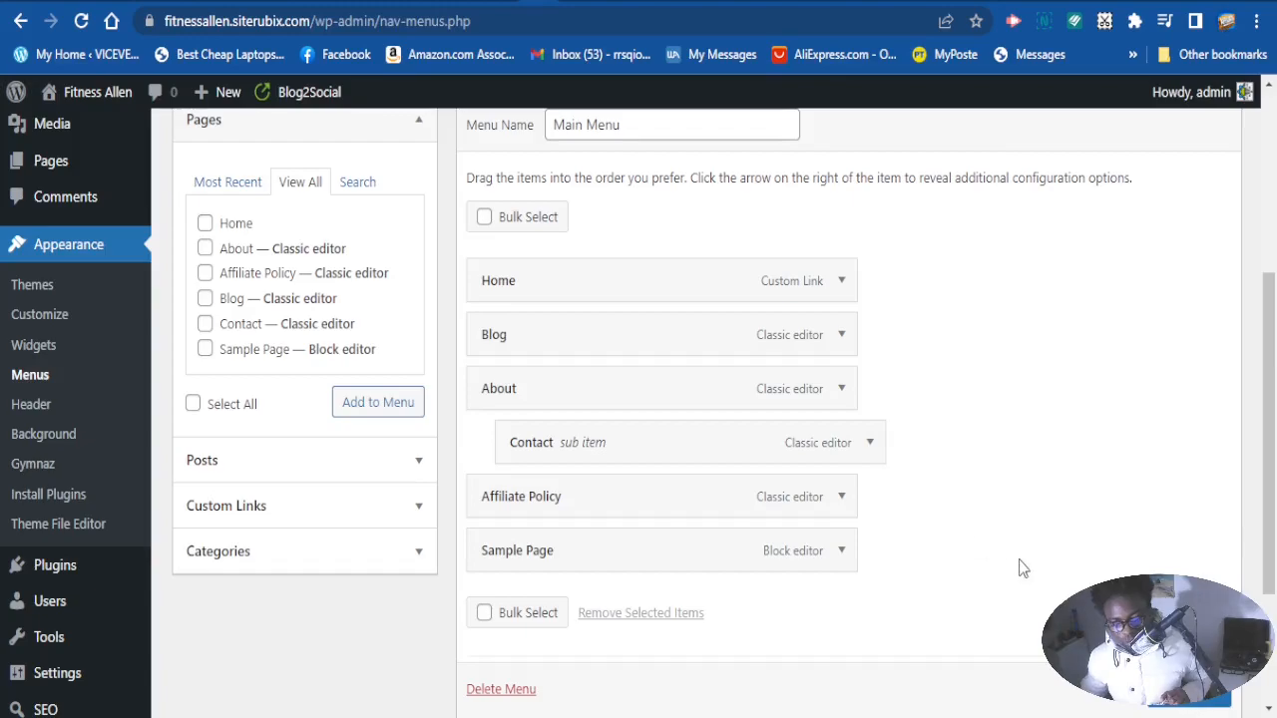
Check the arranged menu items and save Main Menu
scroll(1098, 668, "down", 3)
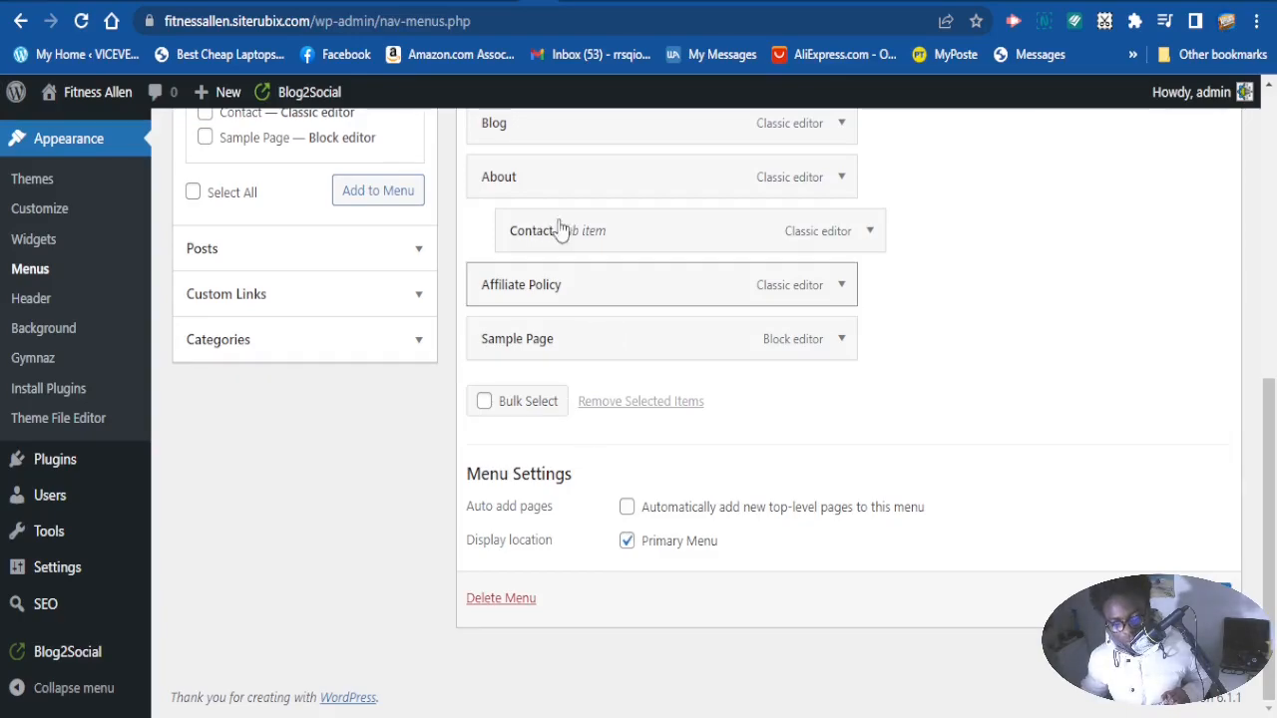
scroll(636, 155, "up", 1)
scroll(559, 171, "up", 2)
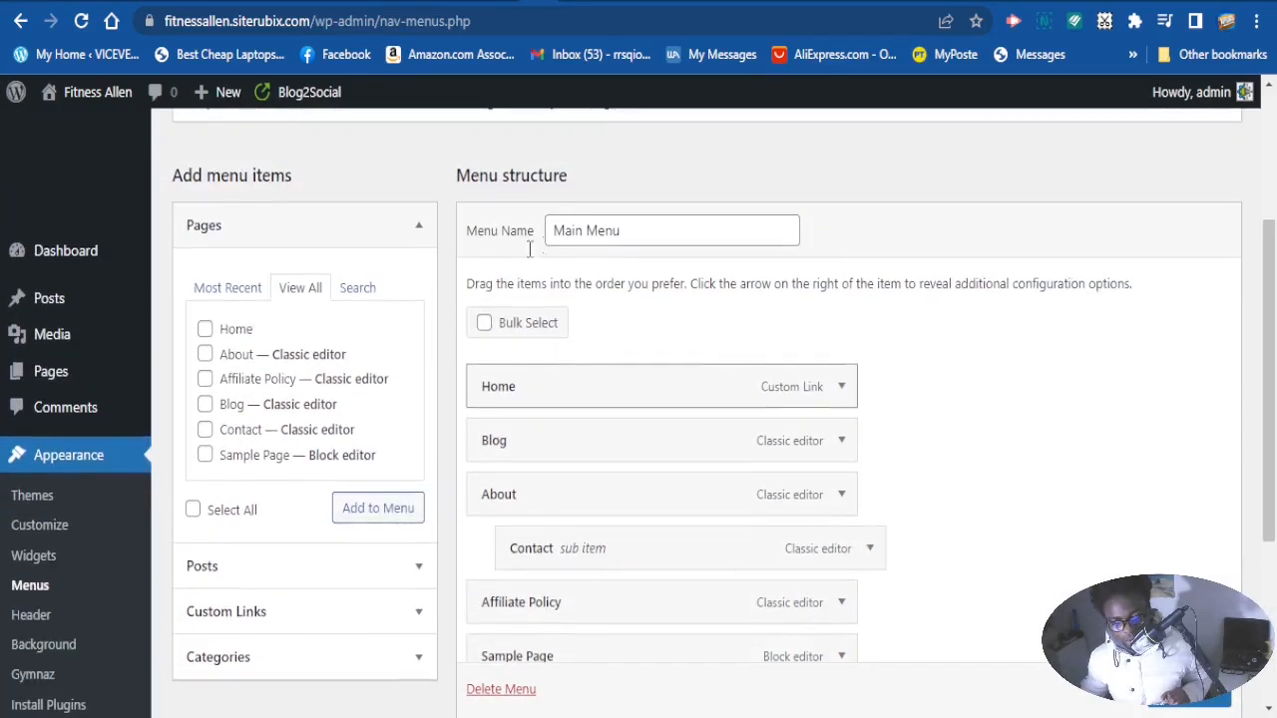
scroll(587, 353, "down", 1)
scroll(599, 359, "down", 2)
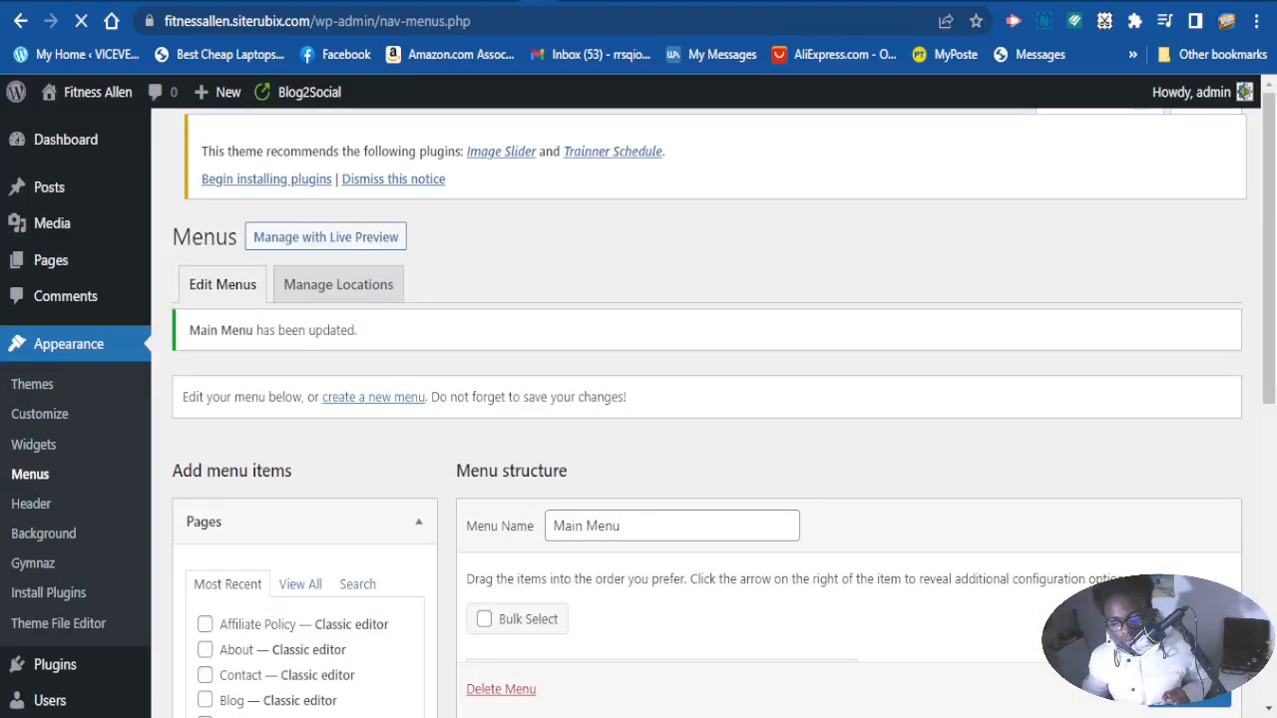
Visit the live site and examine its header navigation, the items under About and the footer area
scroll(898, 555, "down", 4)
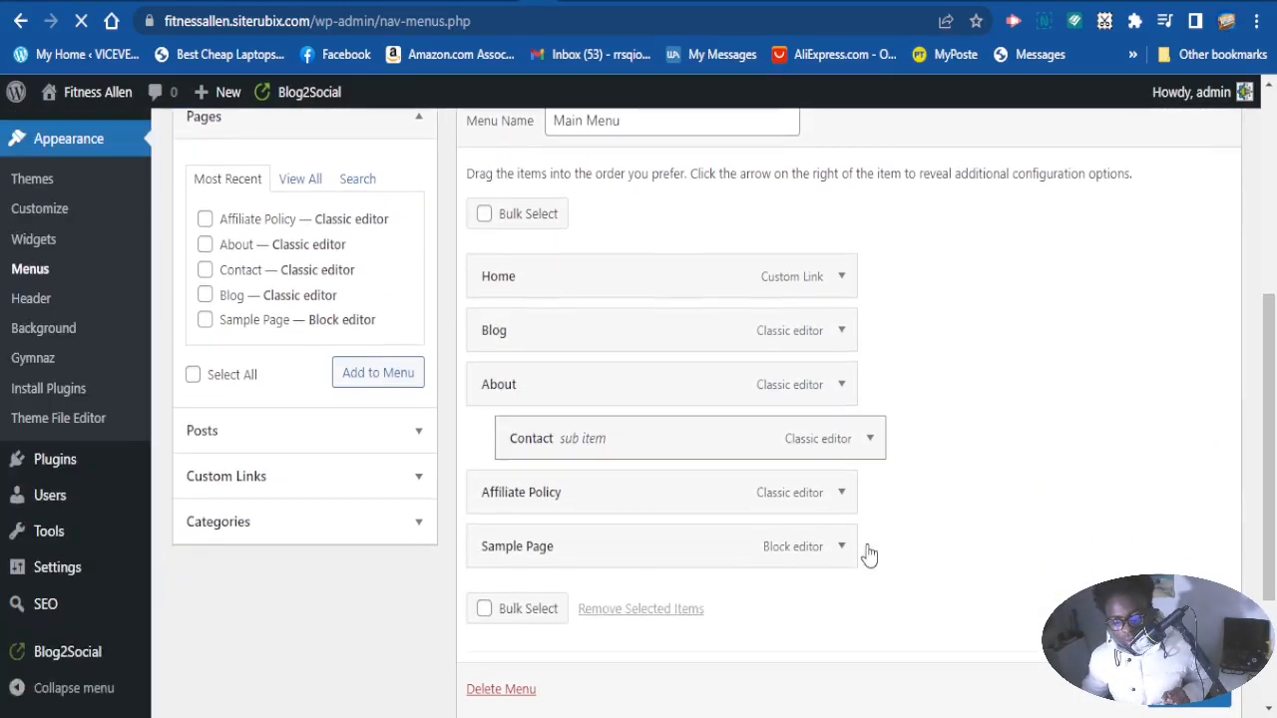
scroll(878, 556, "up", 2)
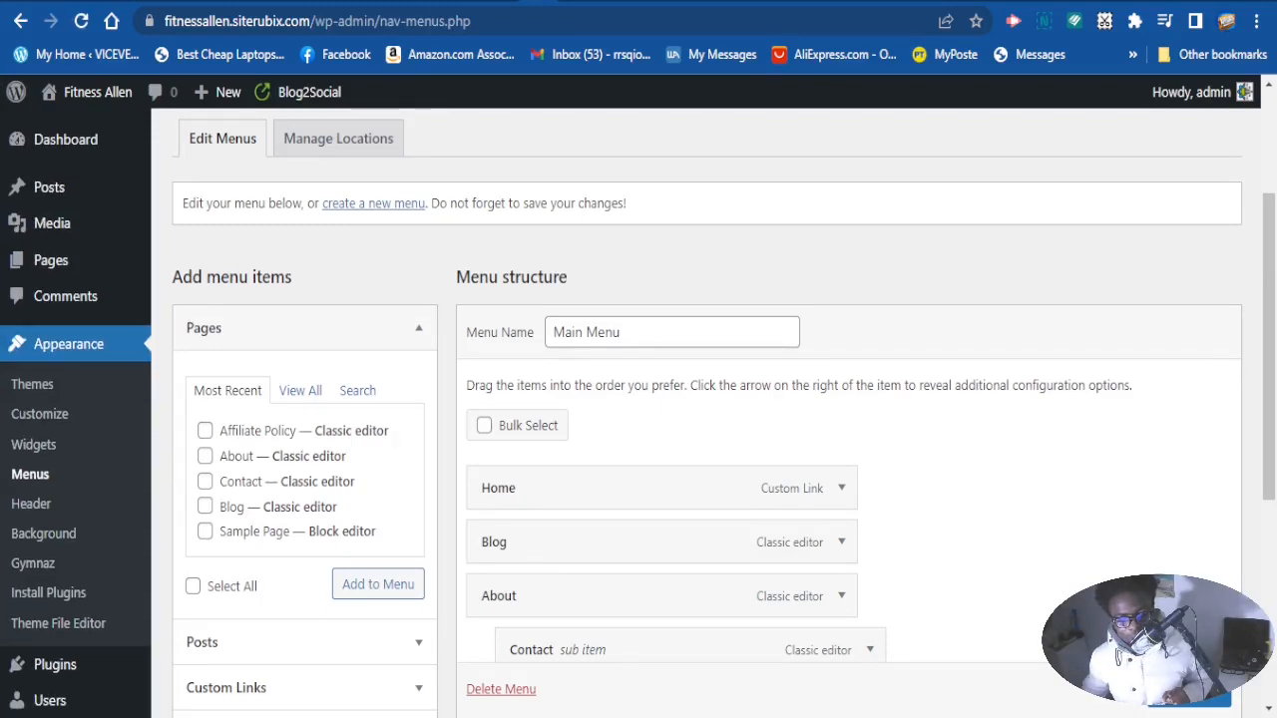
scroll(921, 556, "down", 1)
scroll(921, 555, "up", 2)
scroll(37, 257, "up", 1)
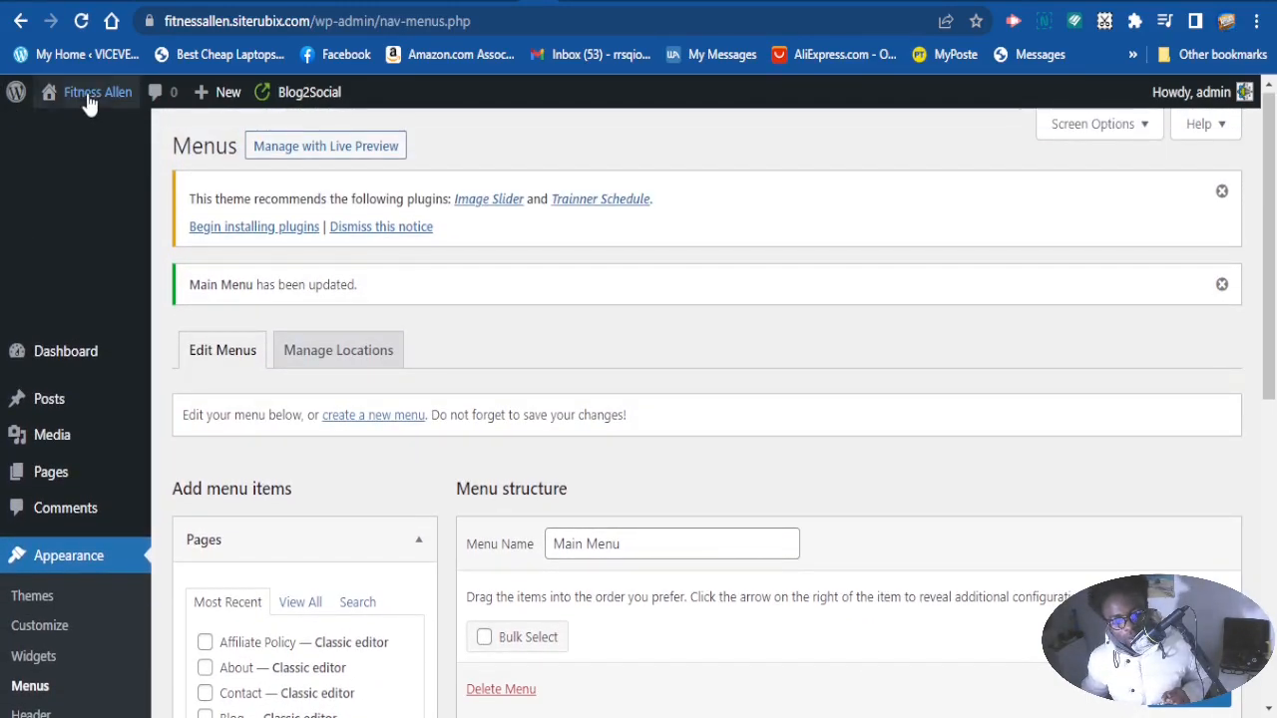
mouse_move(90, 110)
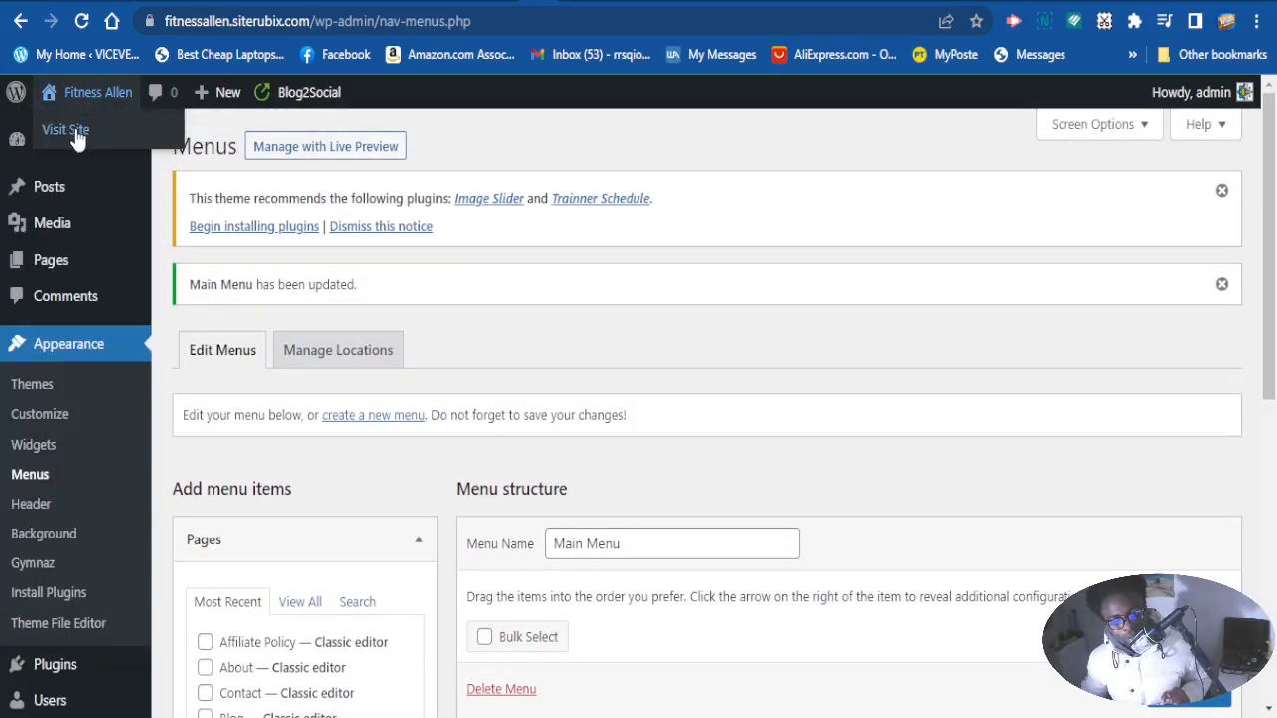
left_click(78, 136)
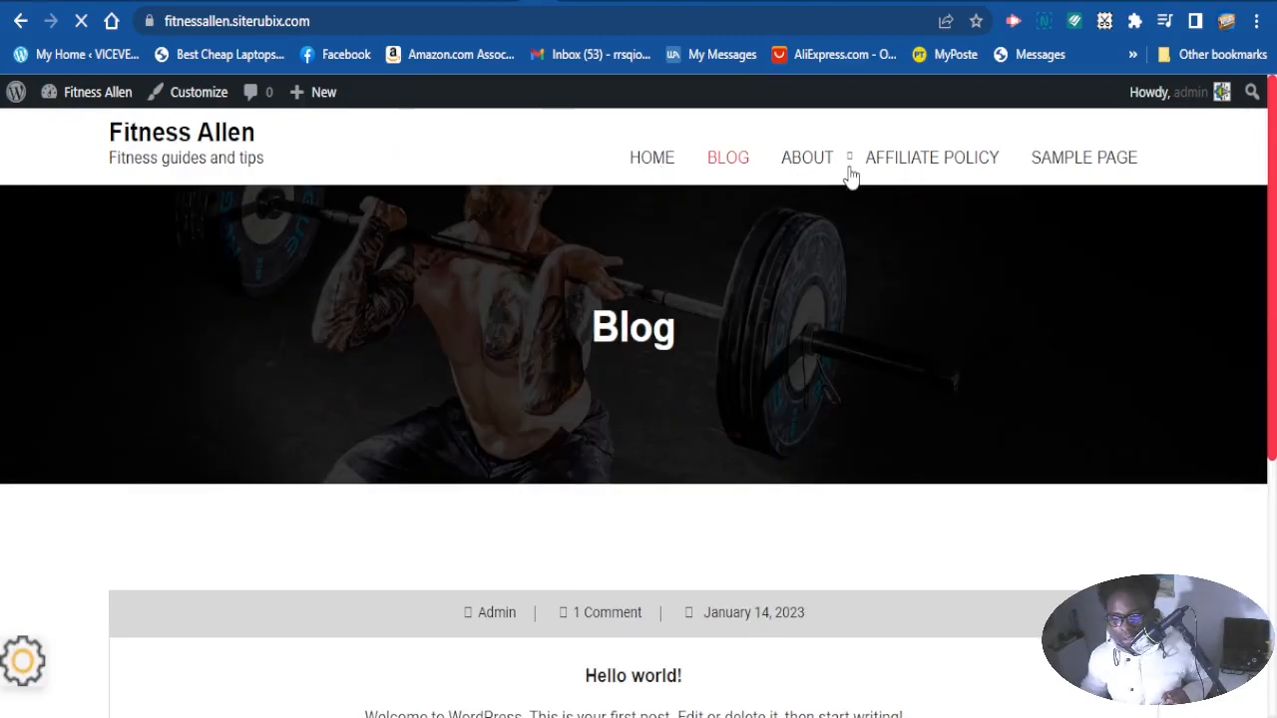
mouse_move(830, 169)
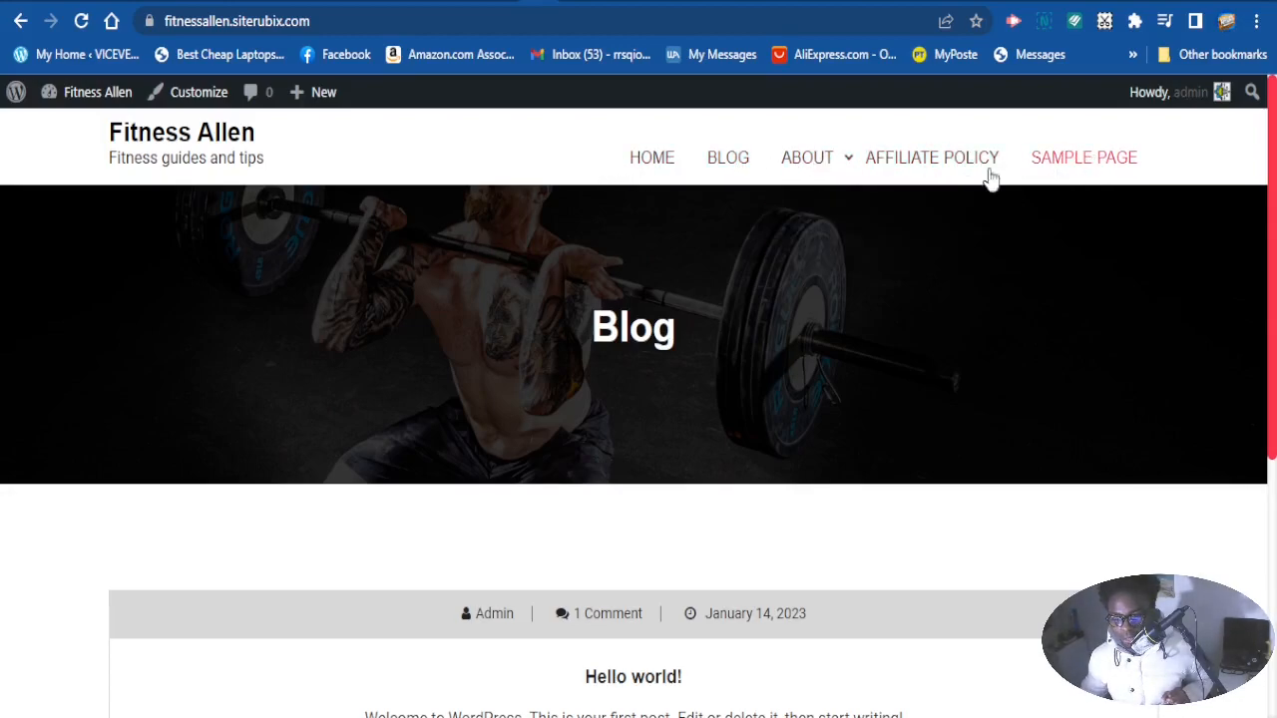
scroll(810, 215, "down", 1)
scroll(809, 209, "up", 1)
scroll(987, 221, "down", 1)
scroll(813, 168, "up", 1)
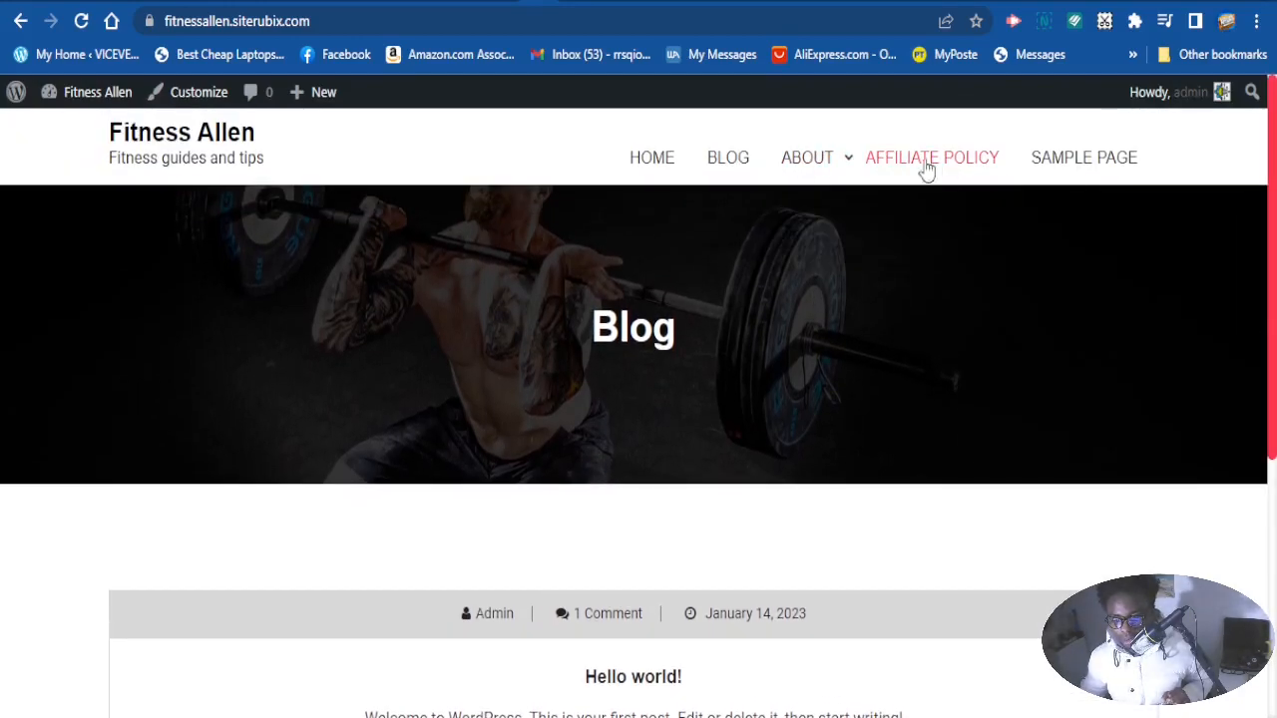
scroll(1134, 313, "down", 4)
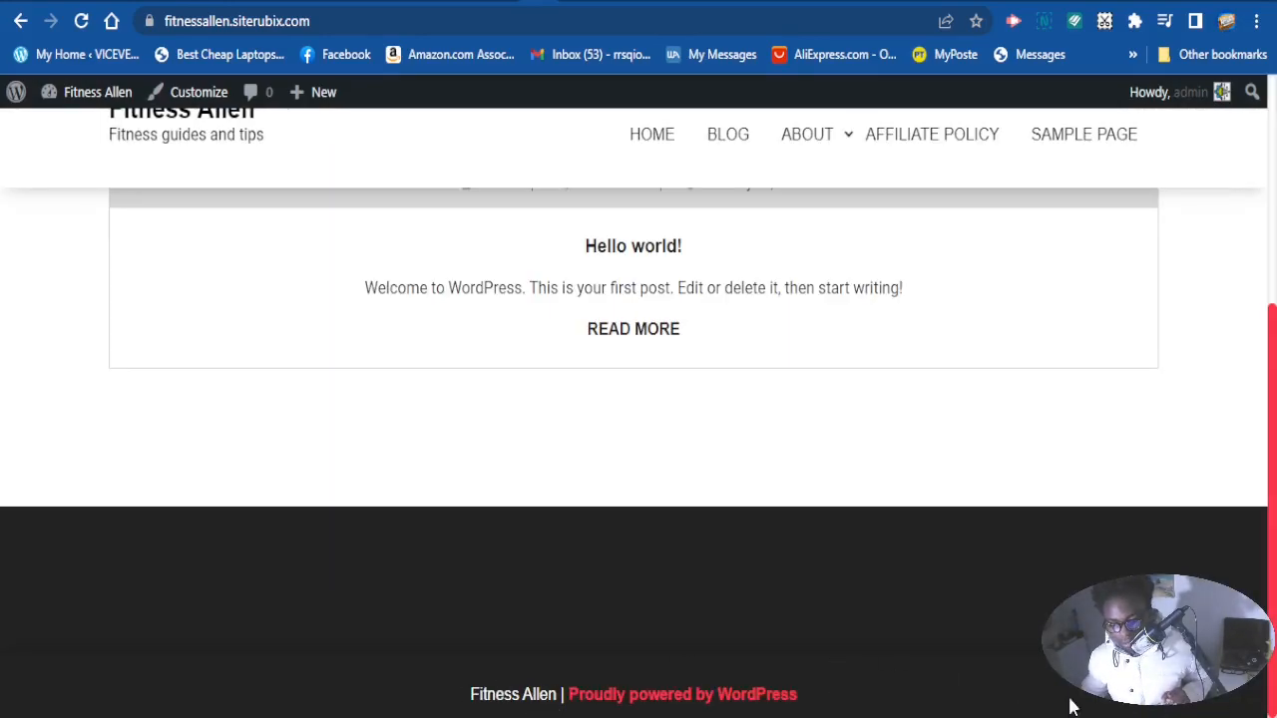
Return to the site's menu editor and look over the structure of Main Menu
mouse_move(86, 100)
scroll(86, 104, "up", 1)
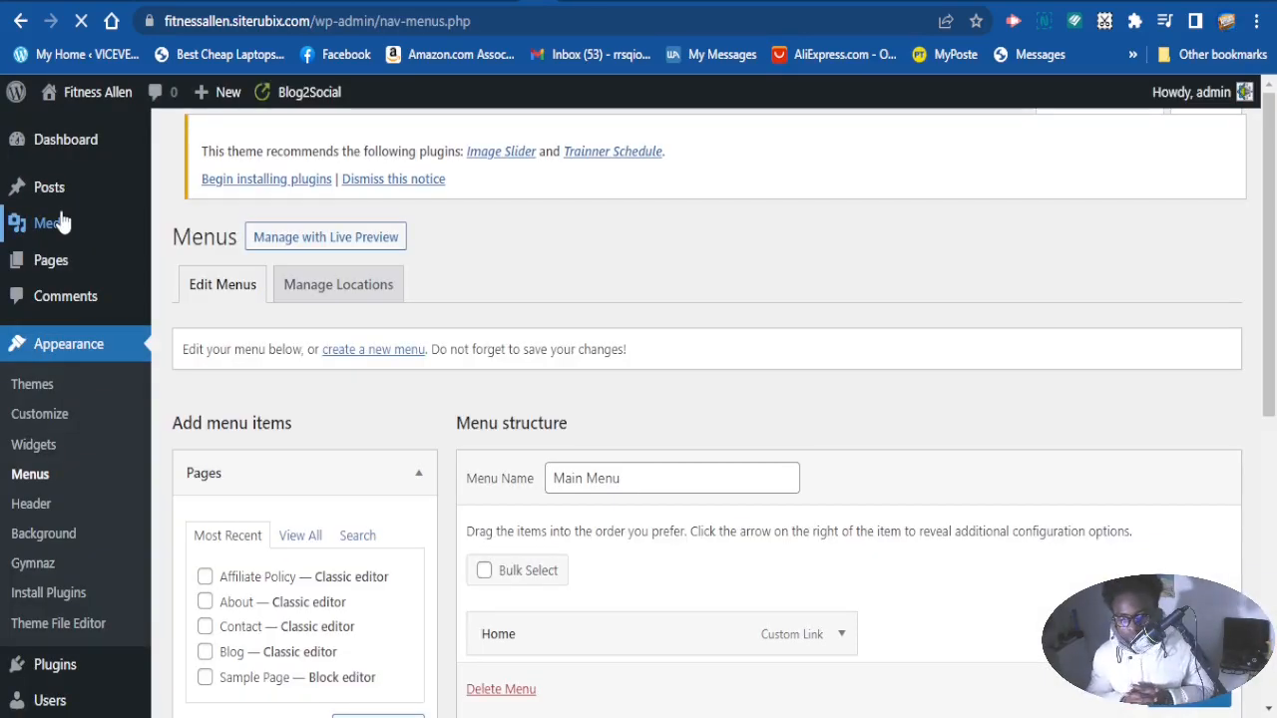
scroll(533, 302, "down", 2)
scroll(604, 293, "up", 1)
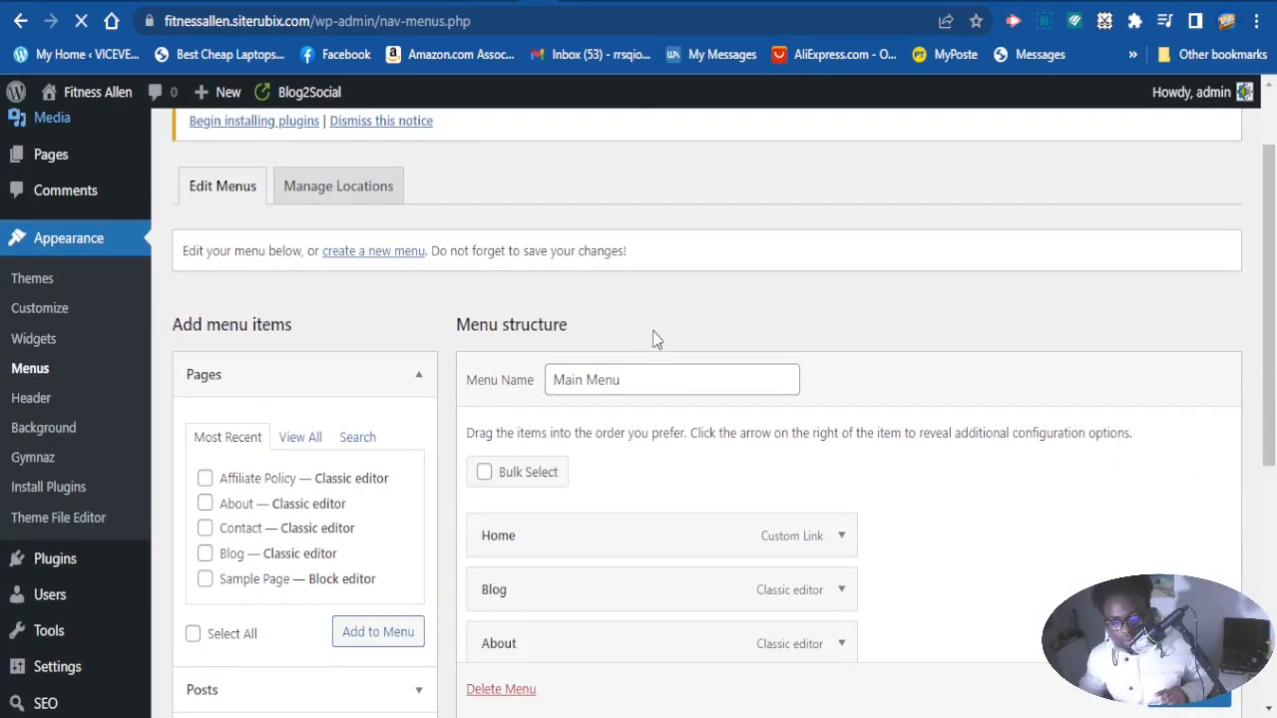
scroll(728, 371, "down", 1)
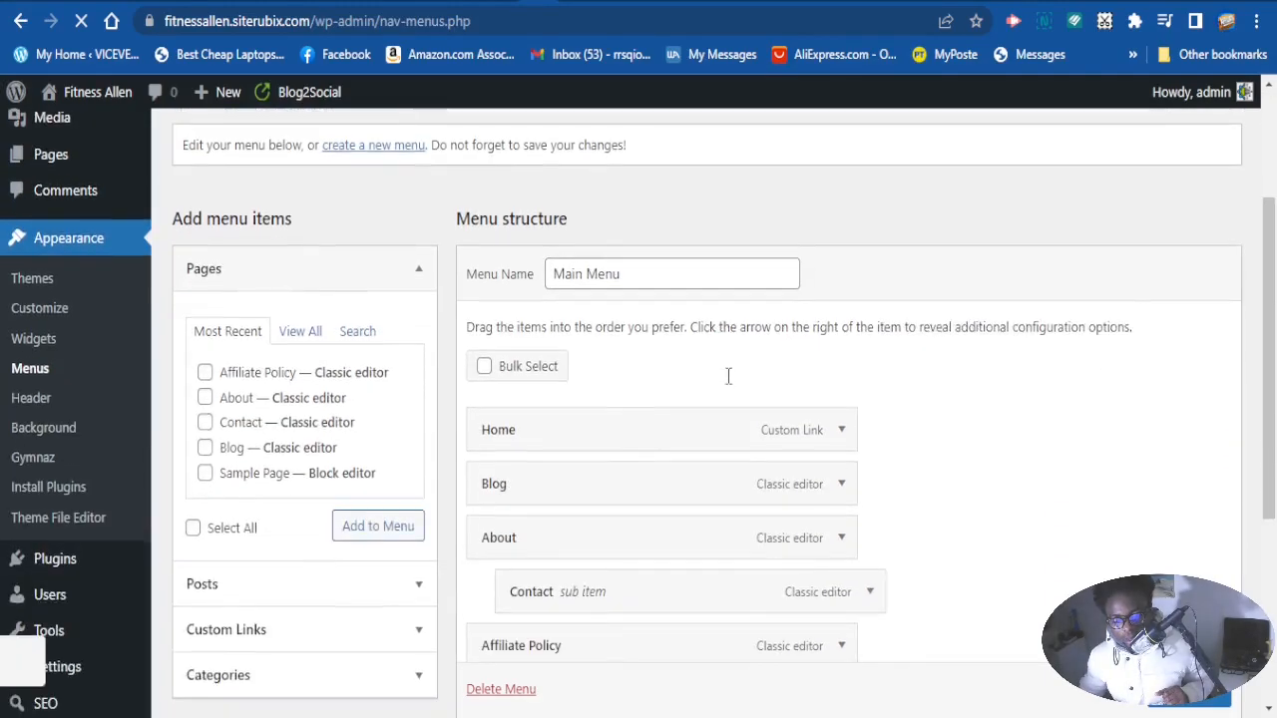
scroll(730, 384, "up", 2)
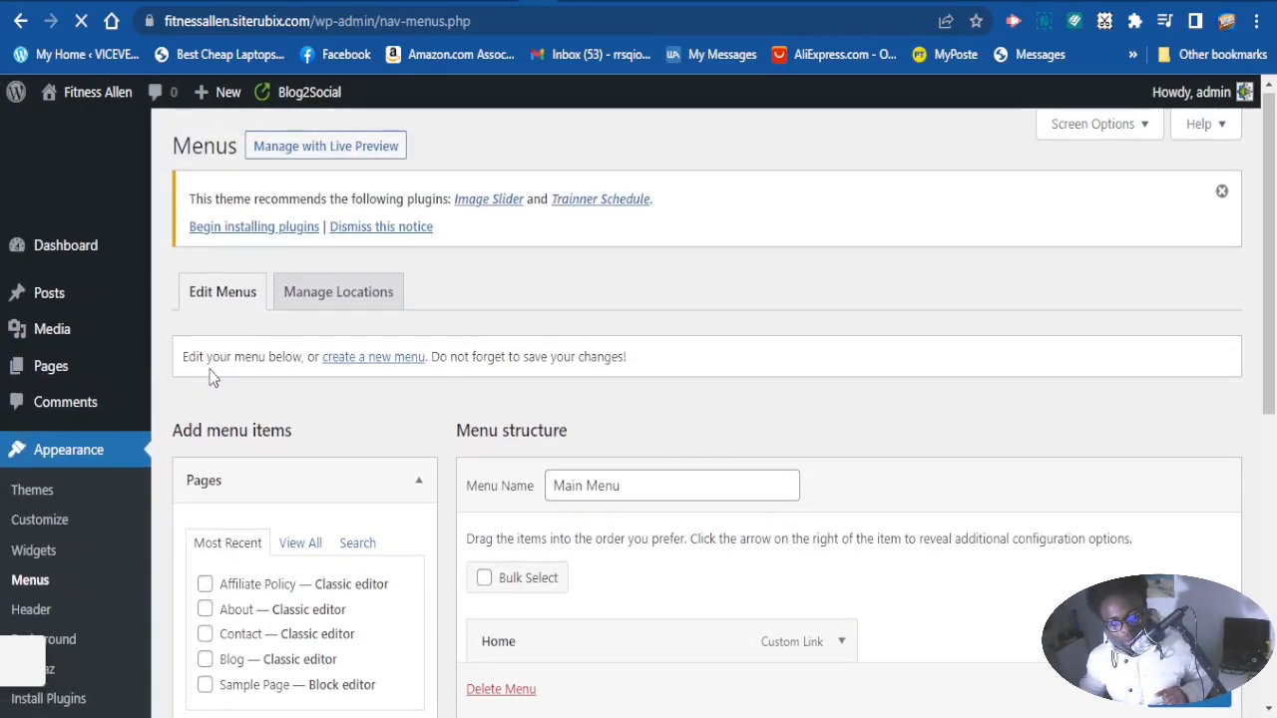
Create a new menu named "Footer menu" without assigning it a display location
left_click(377, 358)
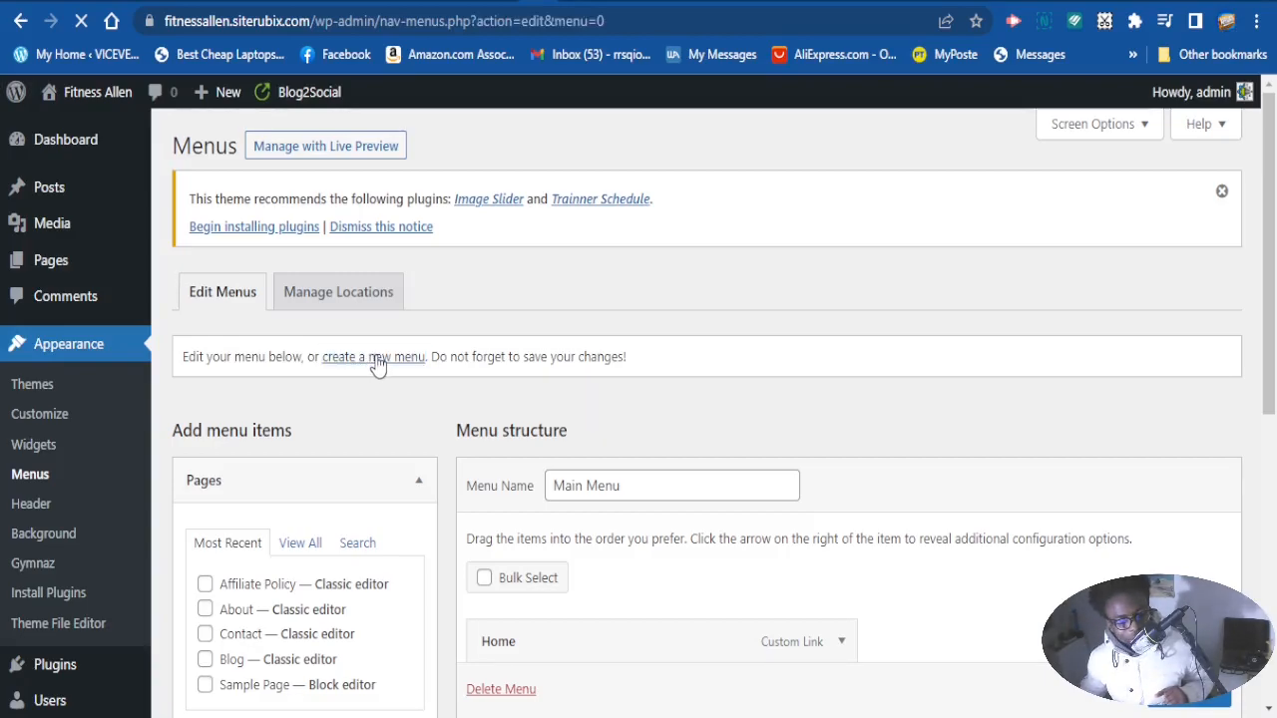
scroll(642, 403, "down", 1)
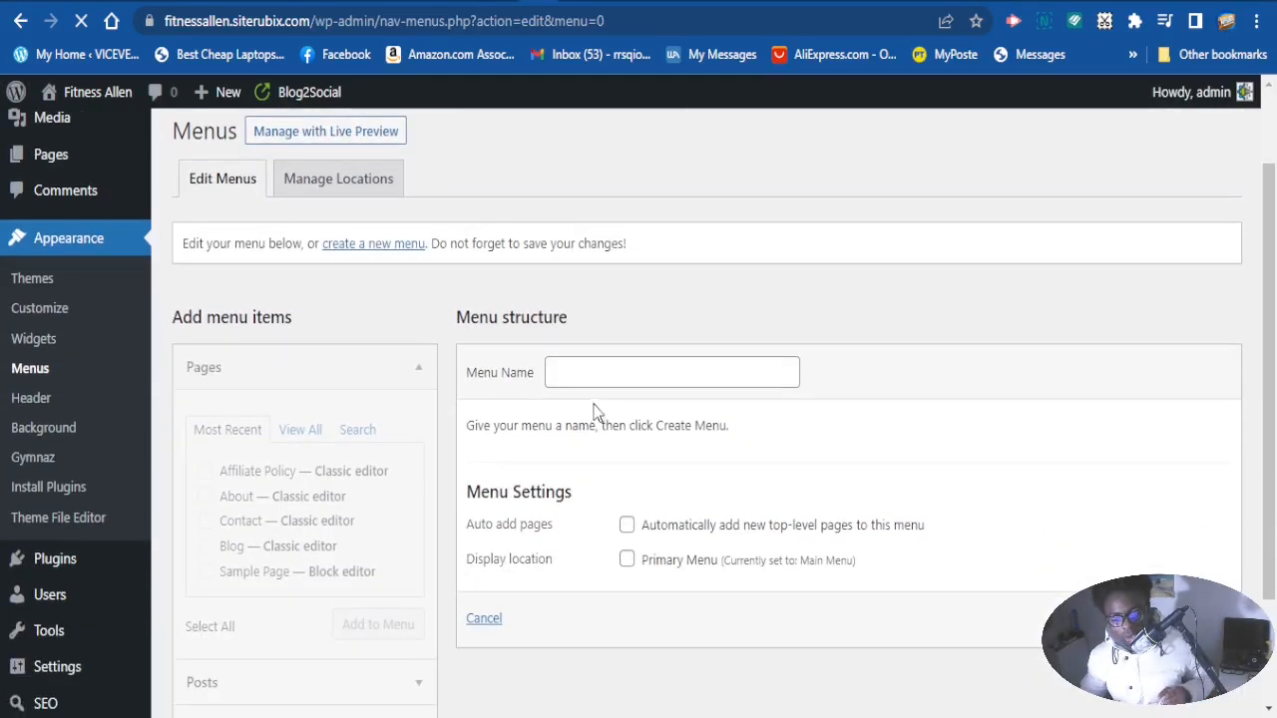
left_click(584, 383)
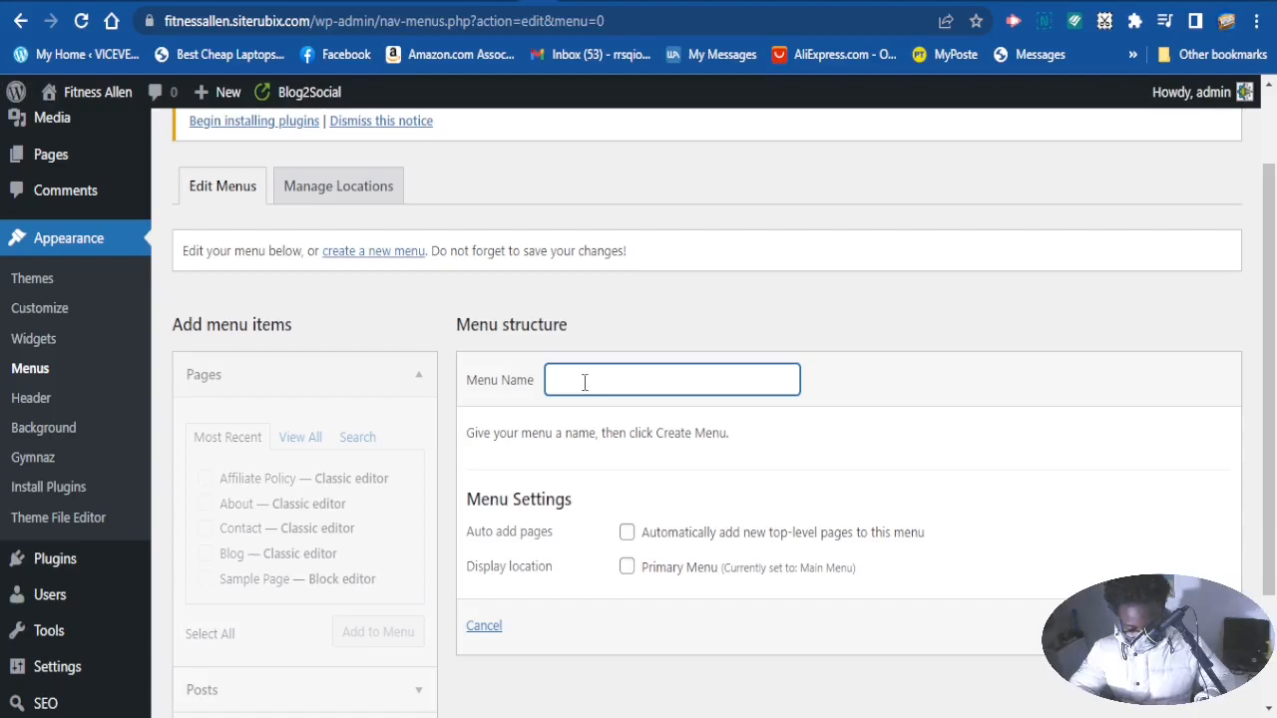
scroll(585, 383, "down", 1)
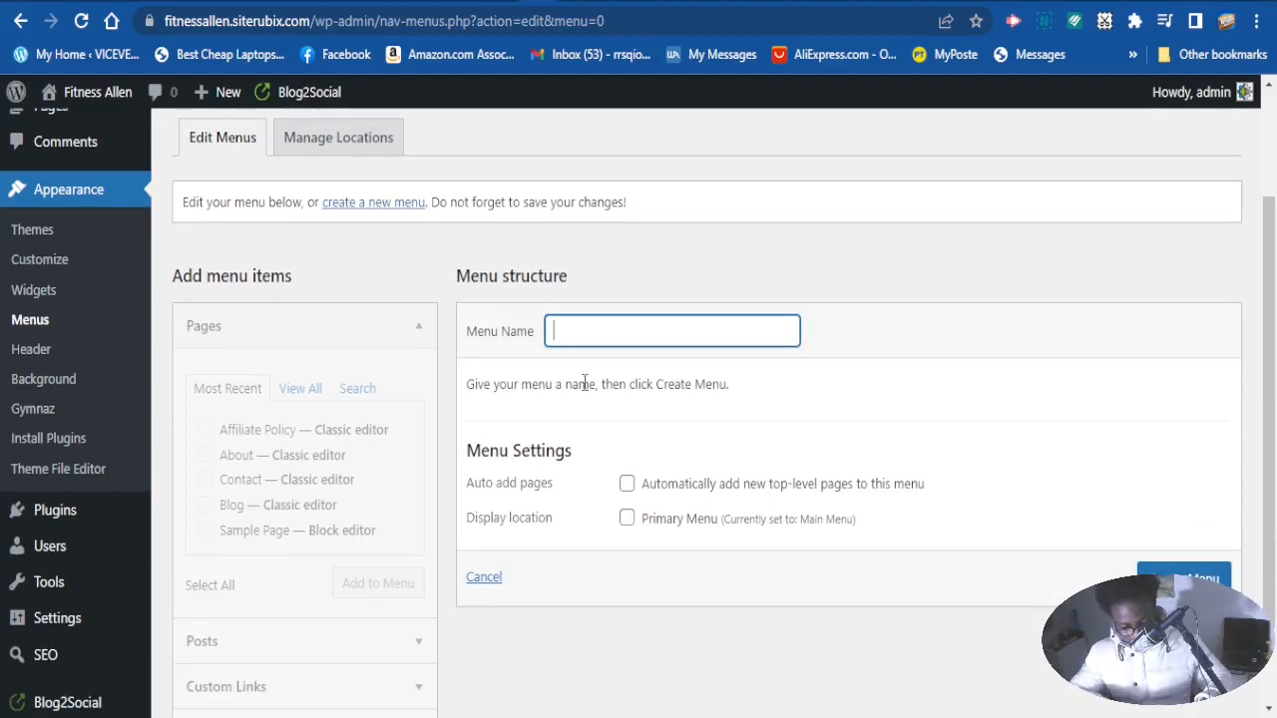
type("footer menu")
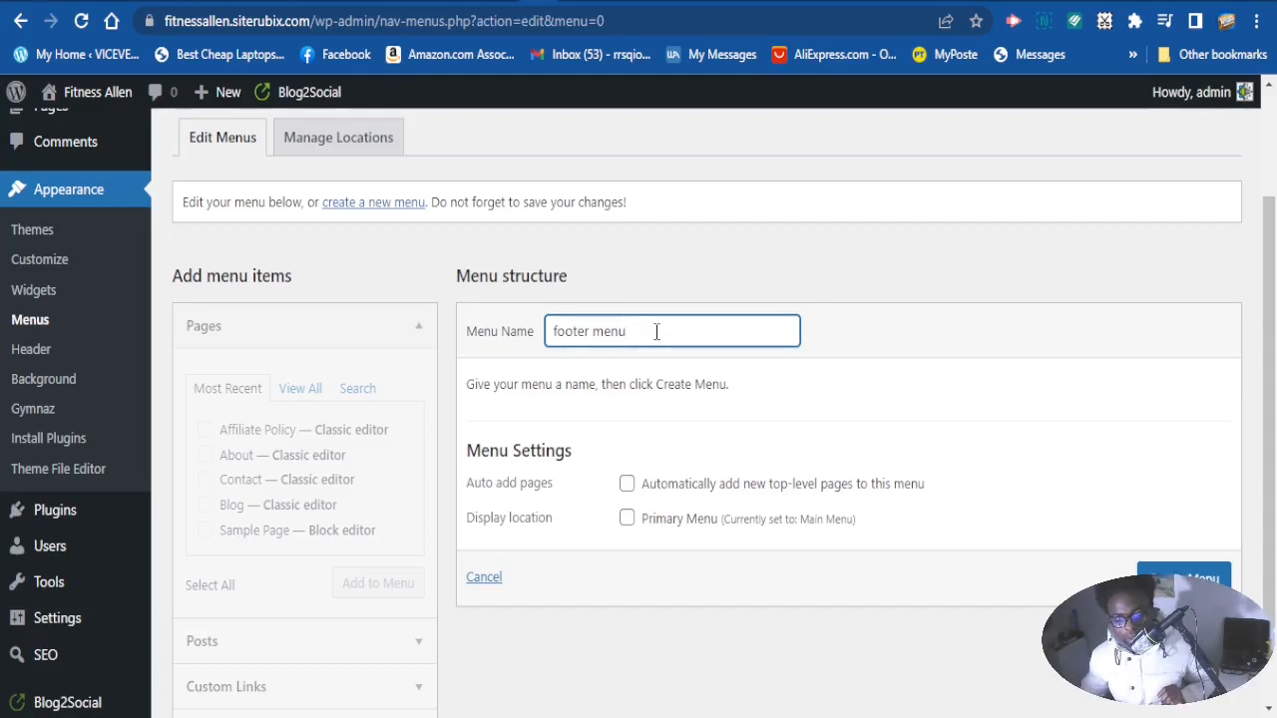
scroll(659, 369, "down", 1)
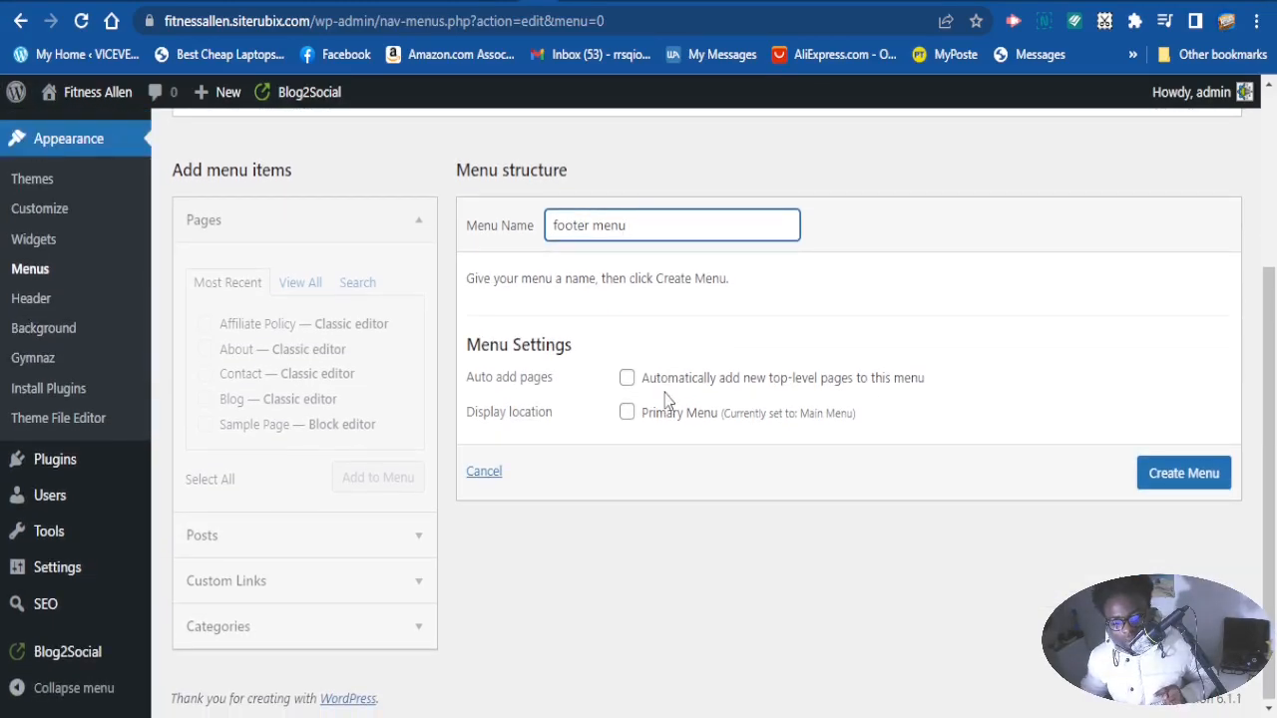
scroll(599, 289, "up", 2)
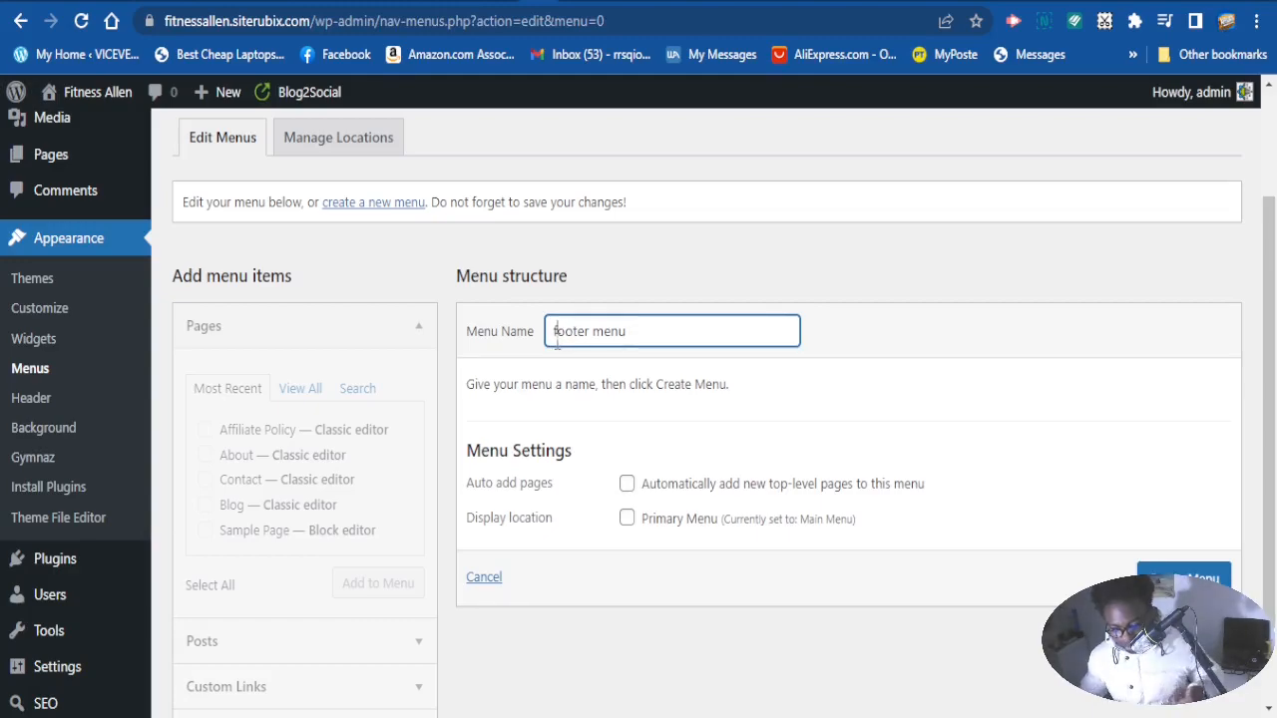
key("BackSpace")
type("F")
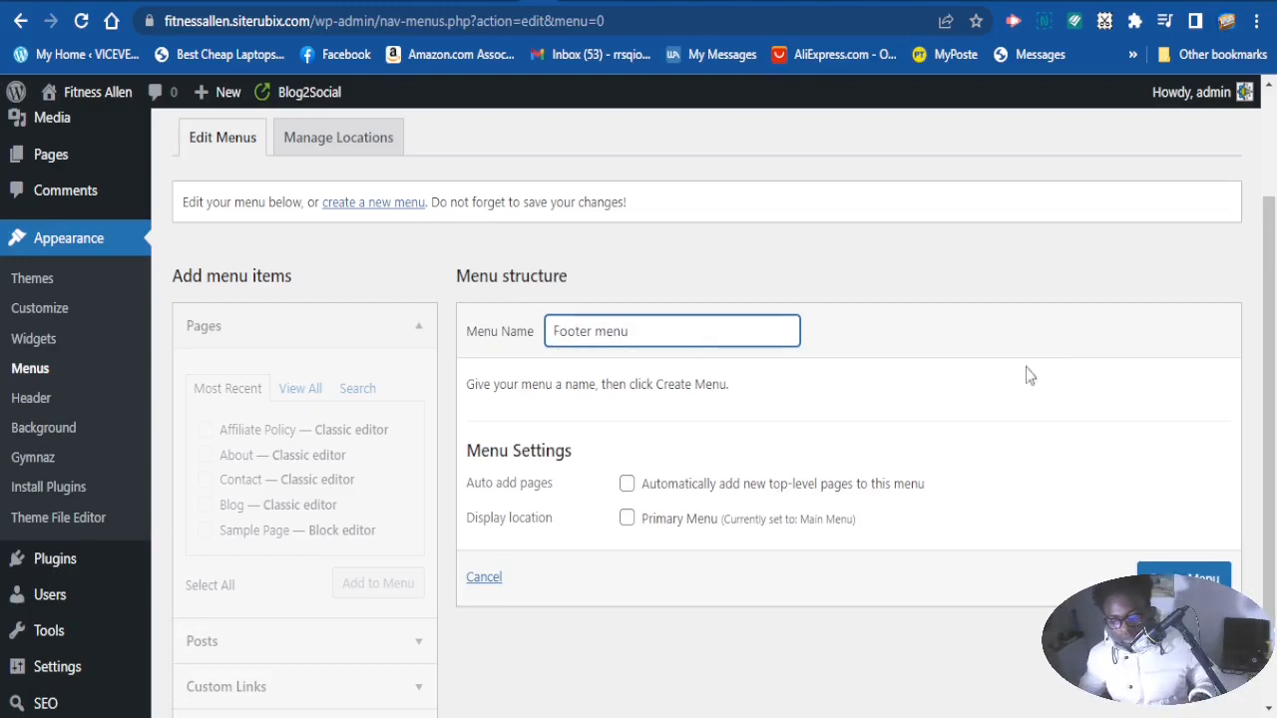
left_click(1185, 575)
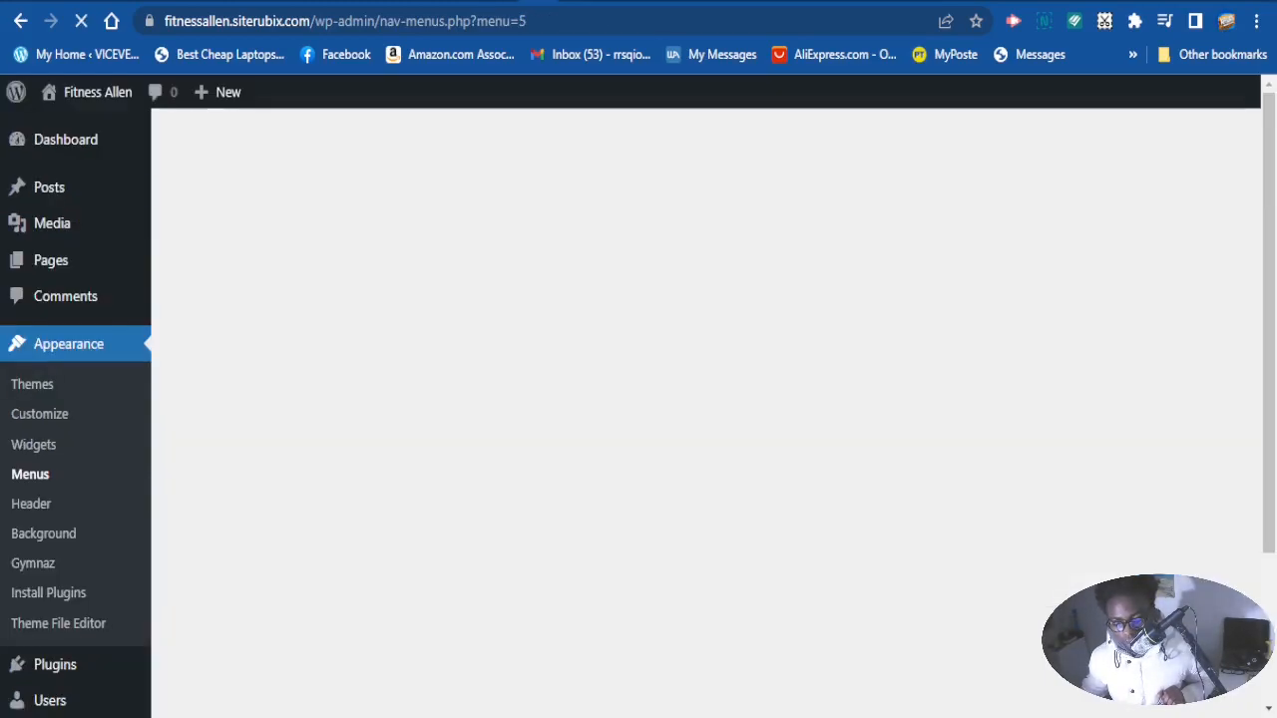
Add the Affiliate Policy, About, Contact and Blog pages to Footer menu
scroll(675, 462, "down", 3)
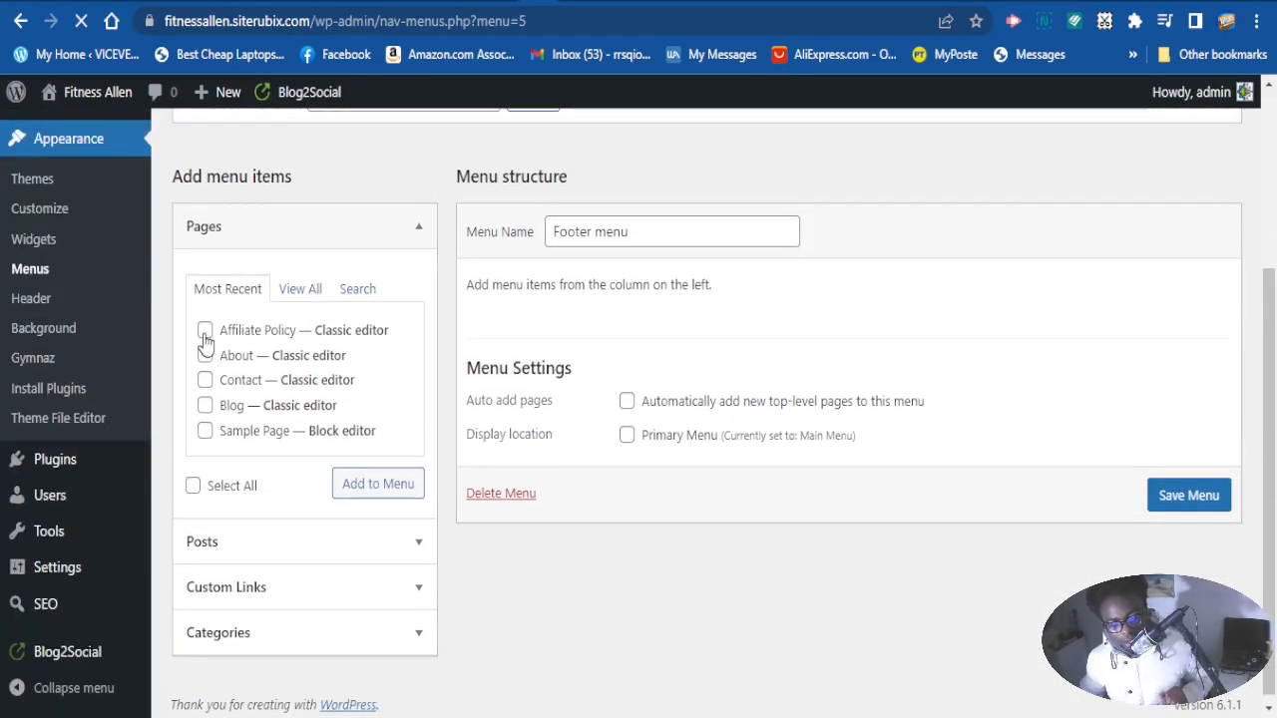
left_click(205, 332)
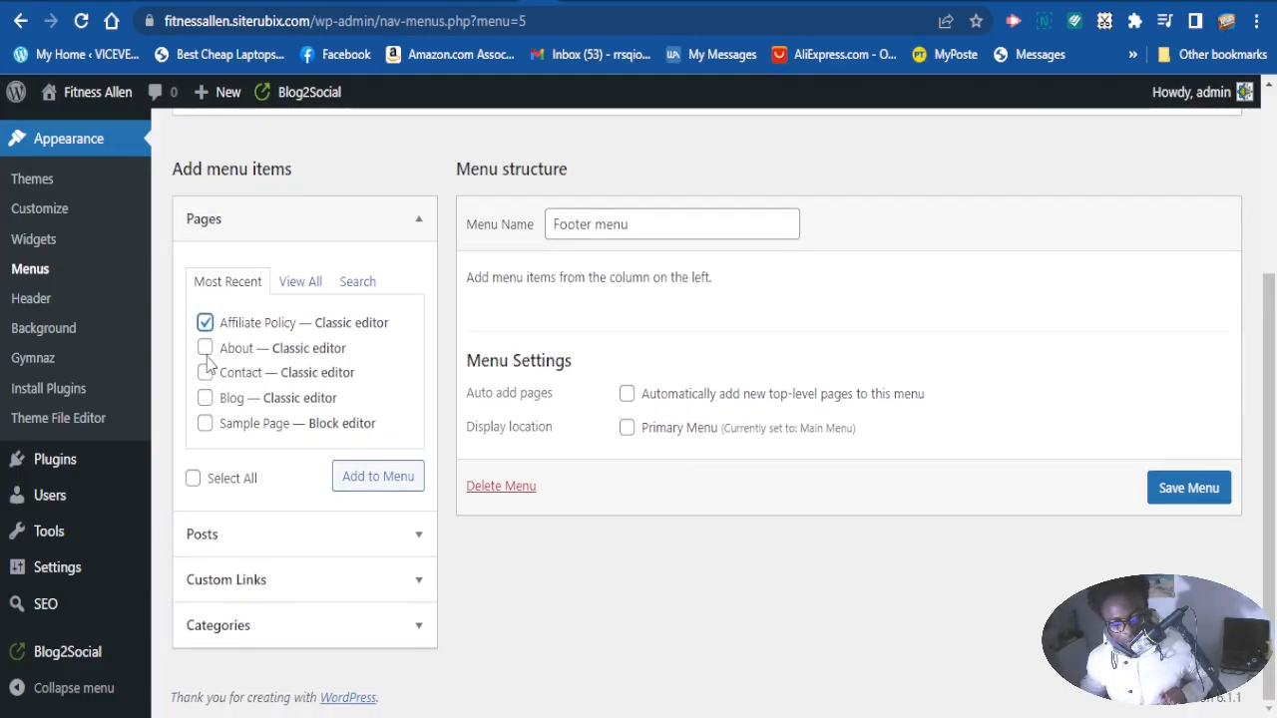
left_click(205, 372)
left_click(204, 348)
left_click(205, 399)
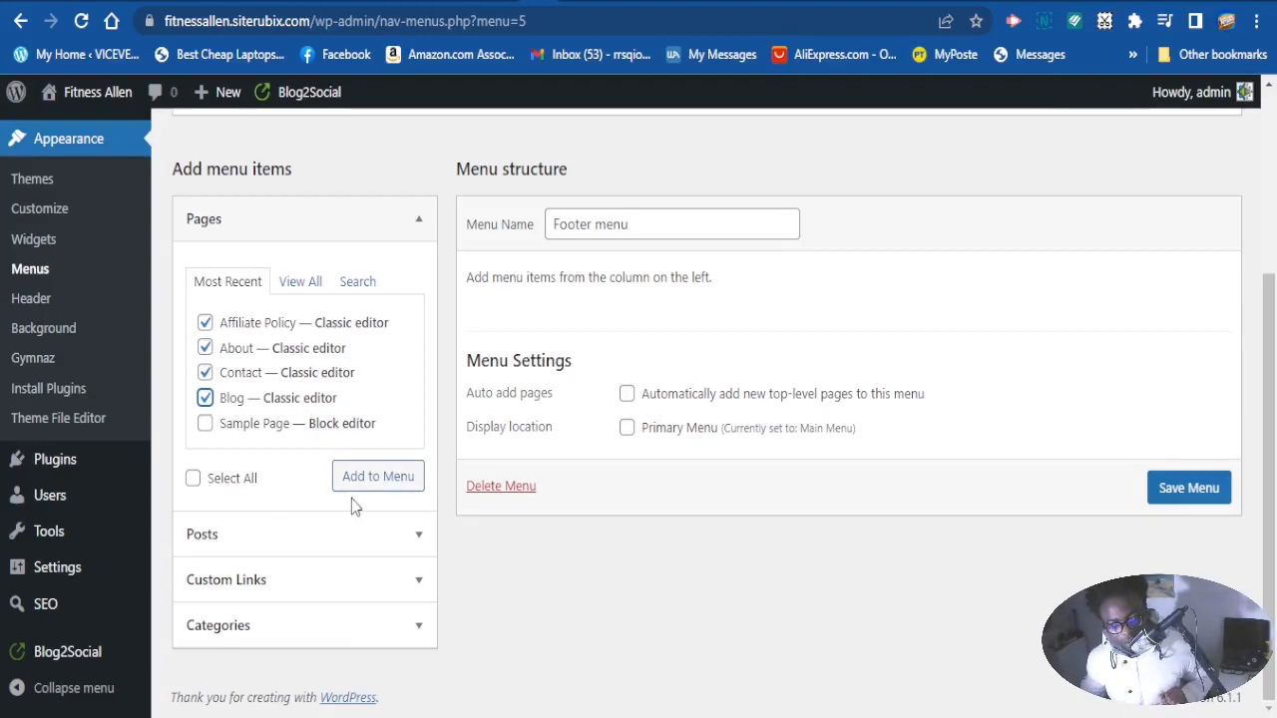
left_click(384, 479)
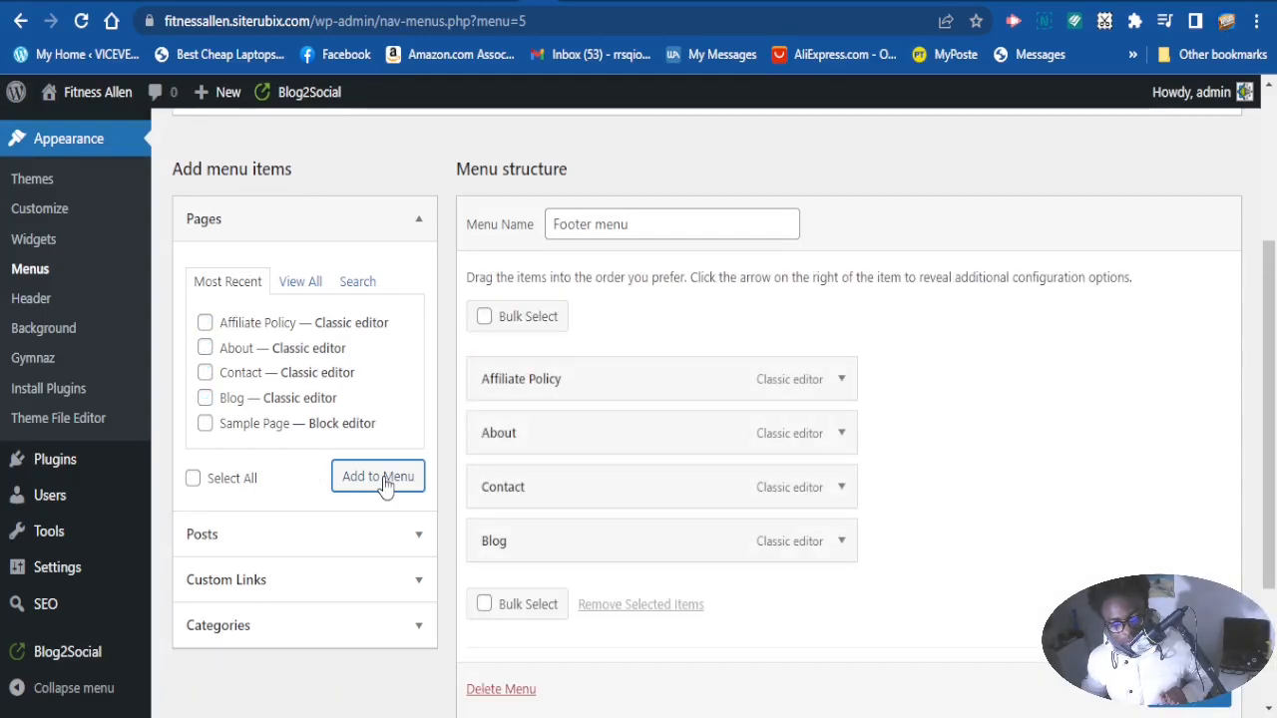
Review the page items in Footer menu and save the menu
scroll(674, 410, "down", 2)
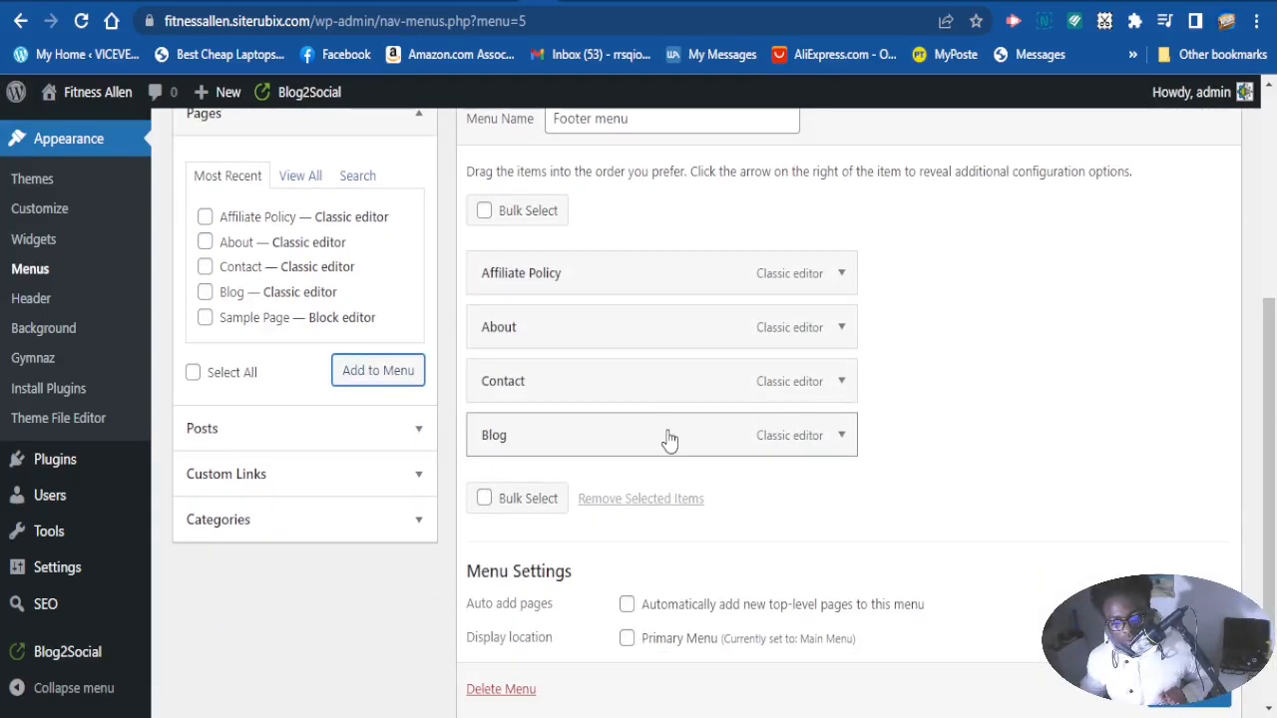
scroll(669, 439, "up", 3)
scroll(667, 434, "down", 3)
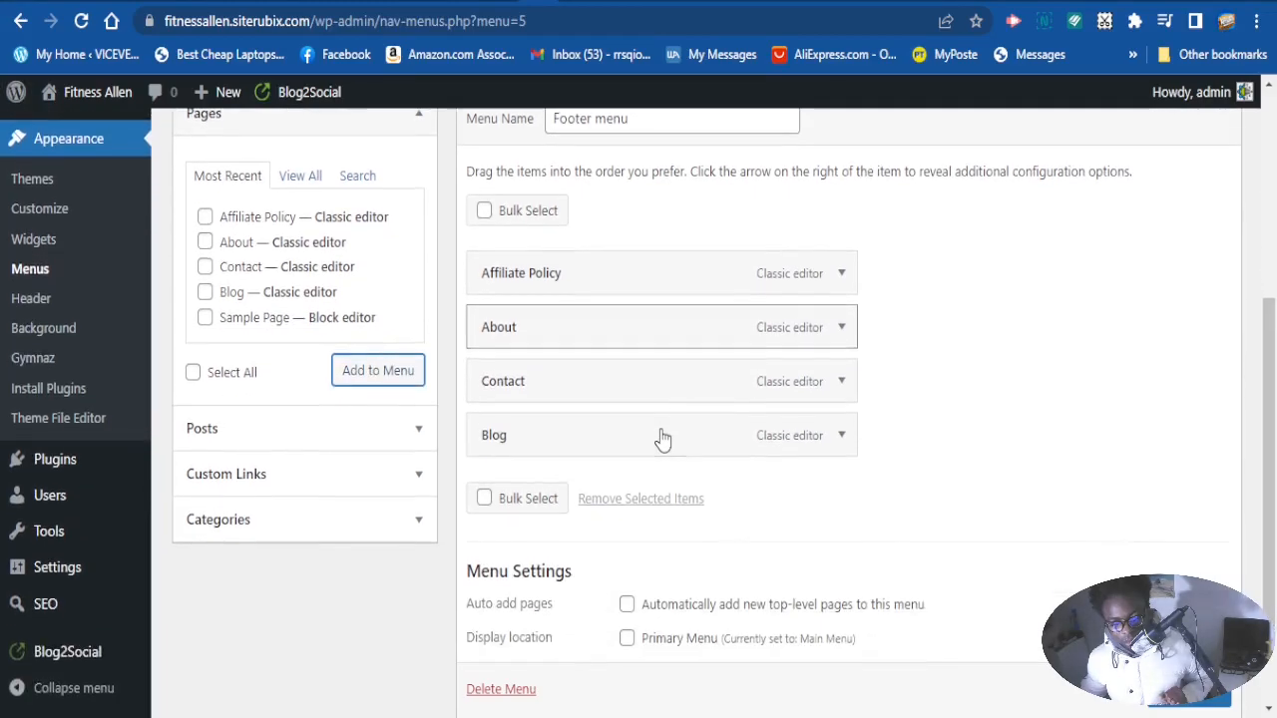
scroll(658, 419, "up", 2)
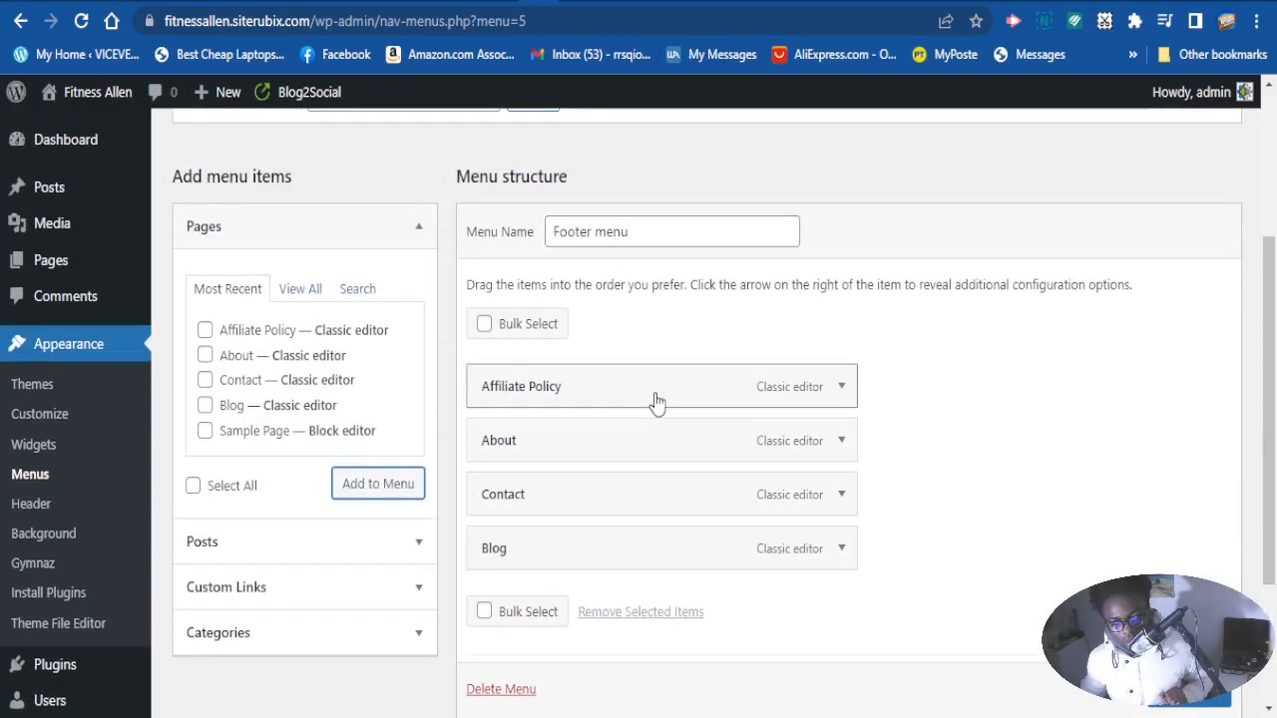
scroll(659, 439, "down", 1)
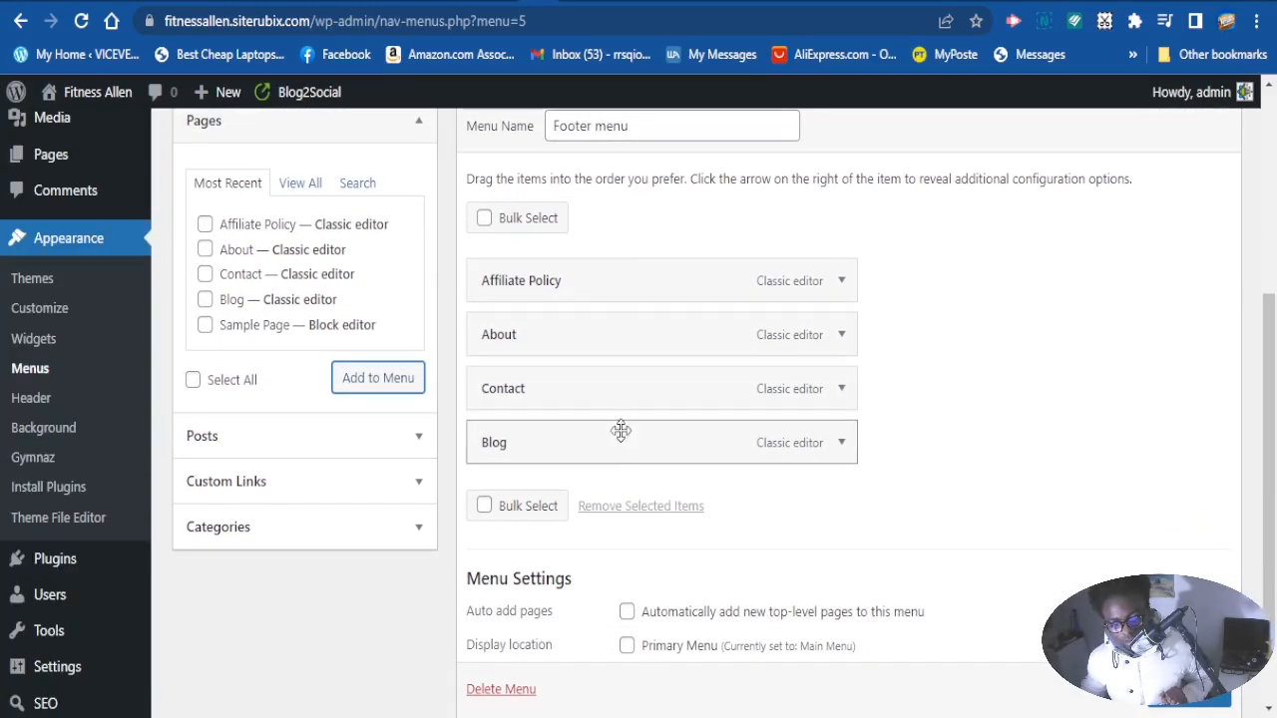
scroll(624, 418, "up", 1)
scroll(629, 416, "down", 2)
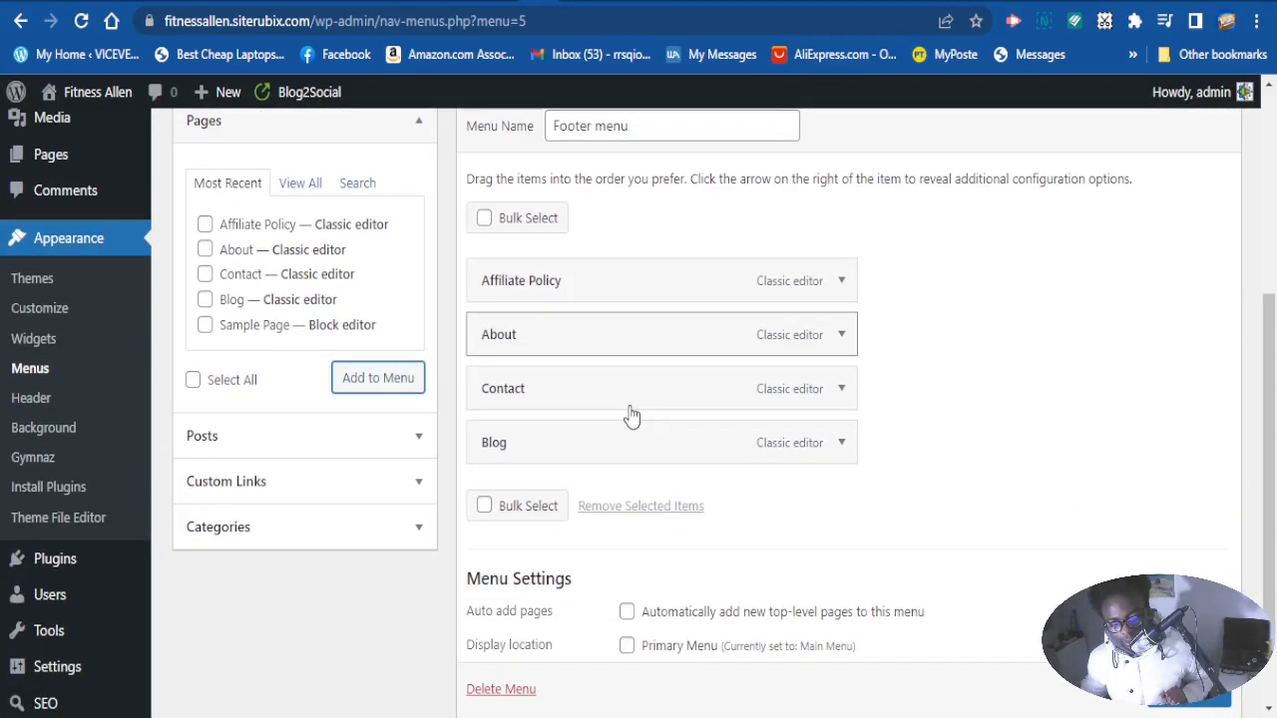
scroll(602, 386, "up", 1)
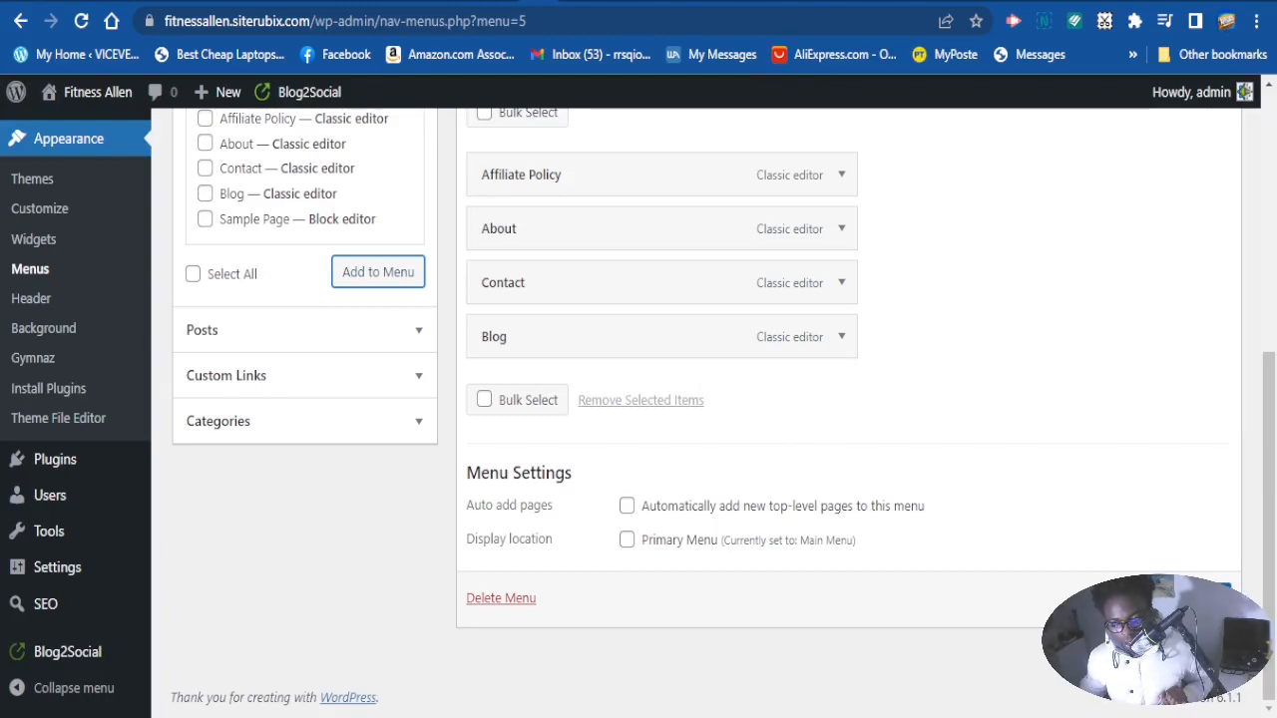
left_click(1190, 599)
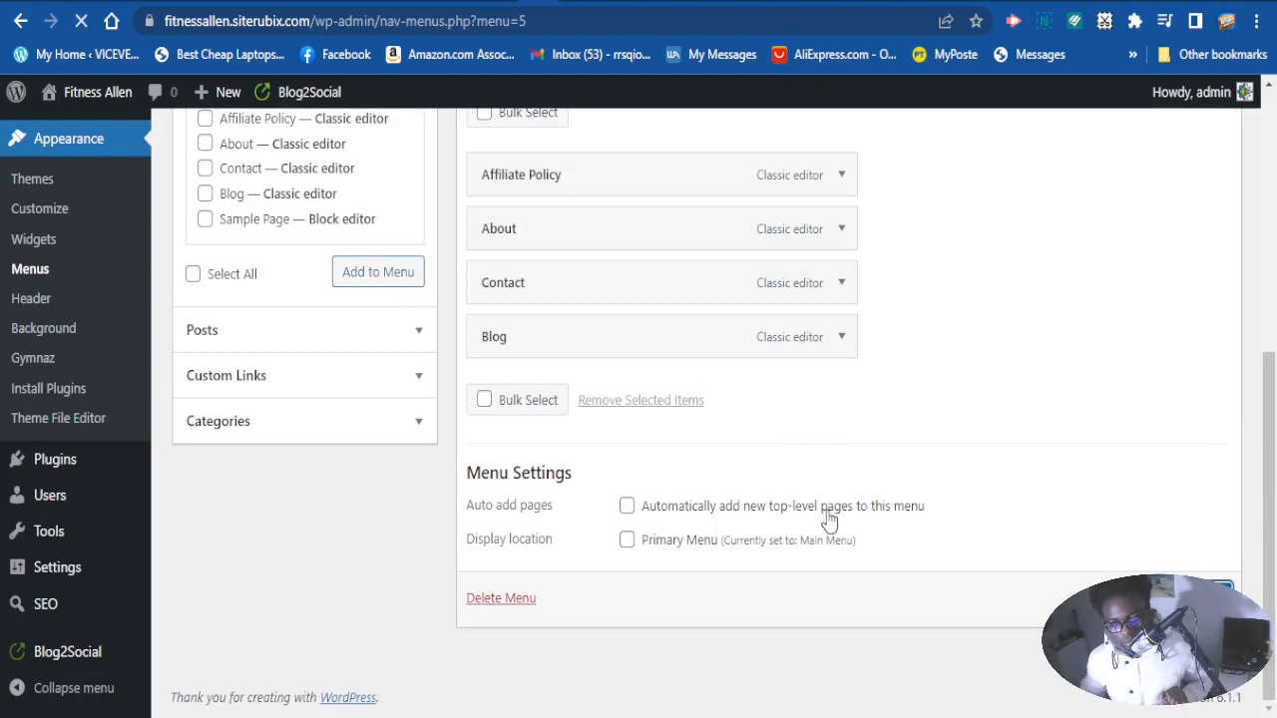
scroll(829, 513, "up", 2)
scroll(829, 511, "down", 1)
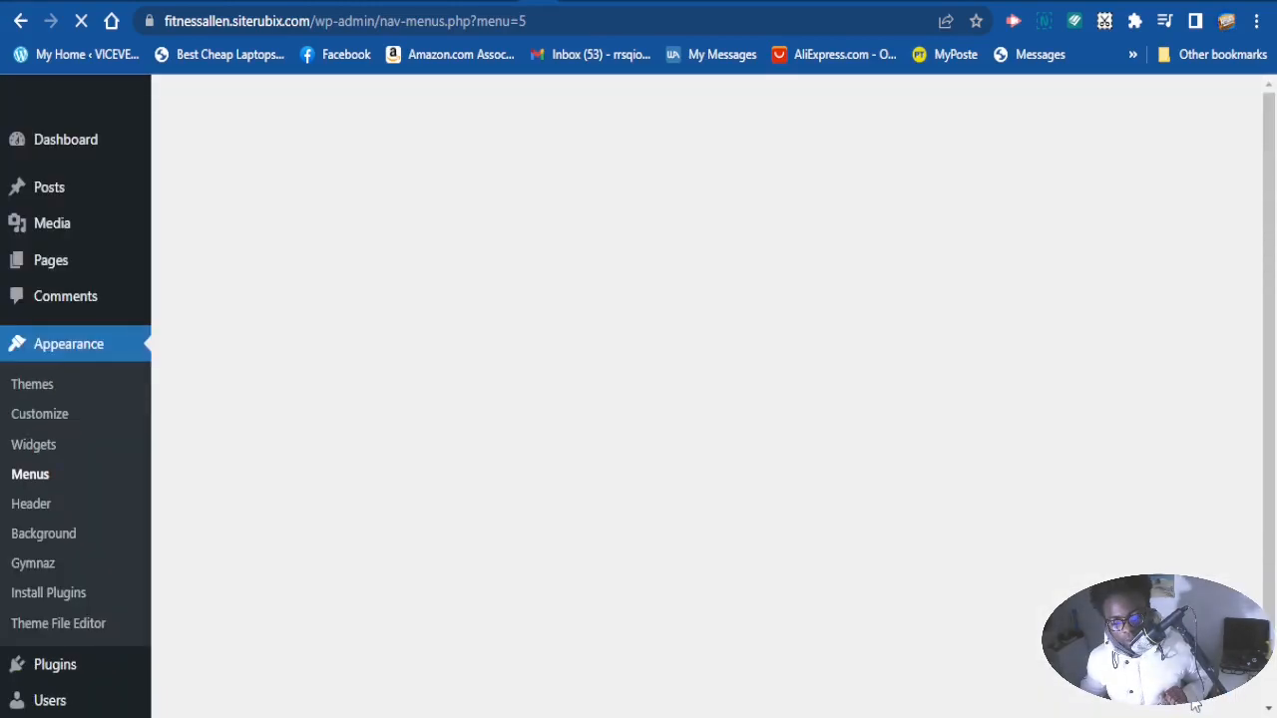
scroll(1187, 679, "down", 2)
scroll(961, 527, "up", 3)
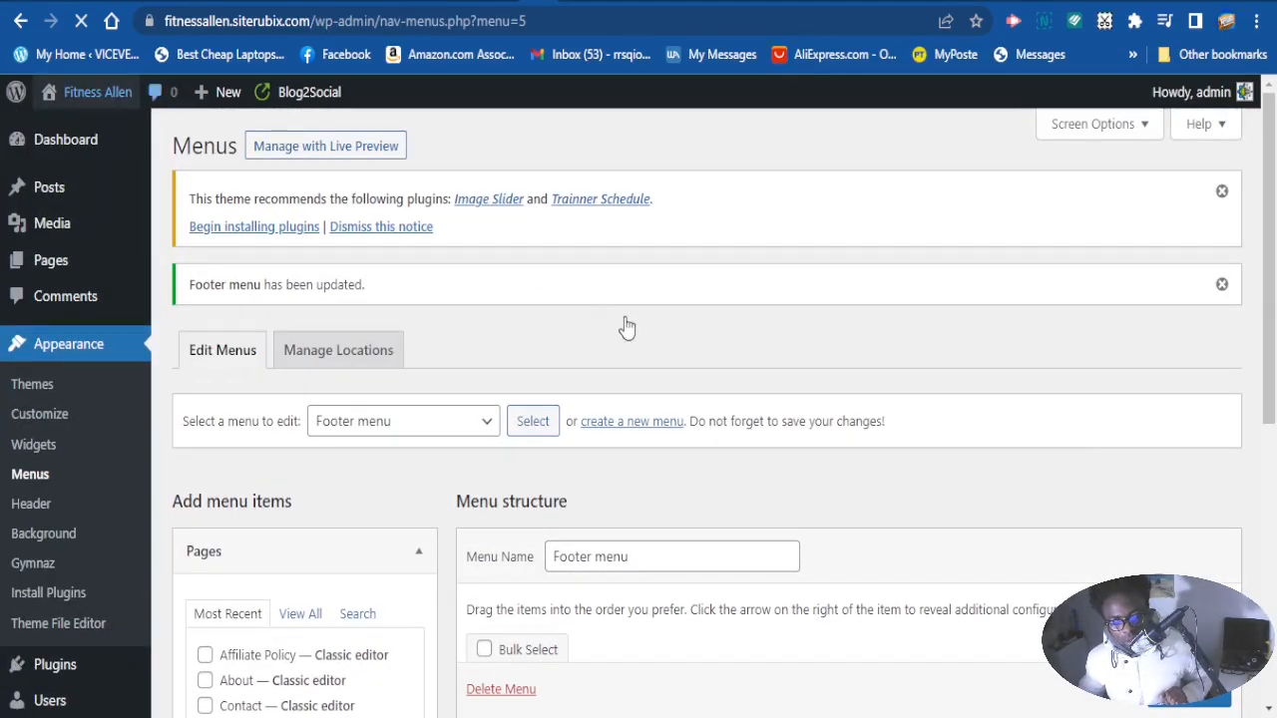
Go to the site's widget management page and expand the Footer Widget Area
scroll(624, 328, "down", 2)
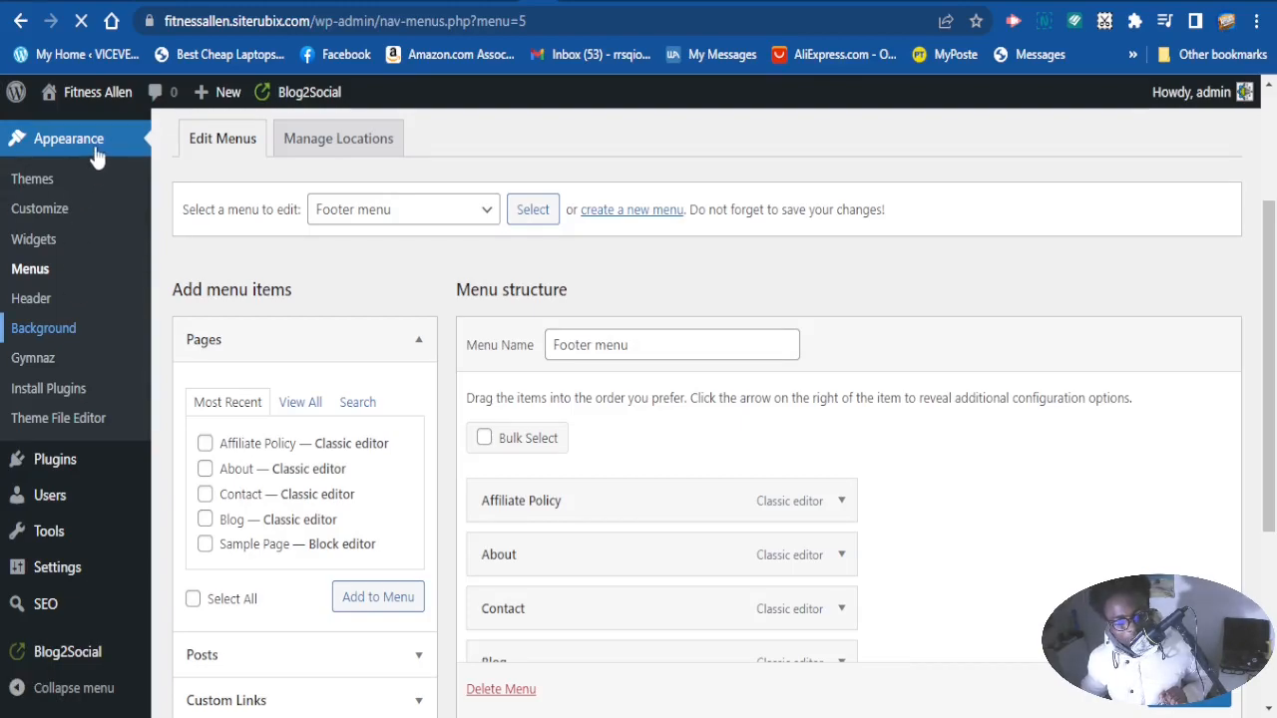
scroll(93, 234, "down", 1)
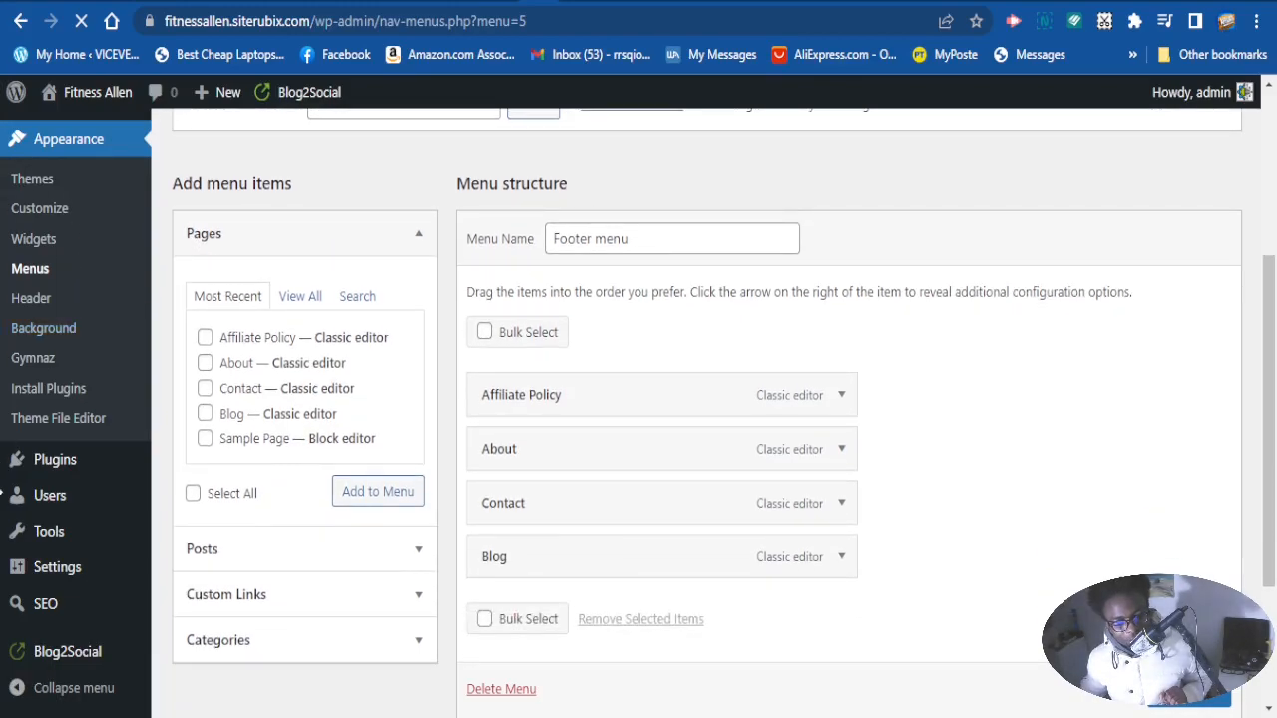
scroll(35, 250, "down", 1)
left_click(36, 247)
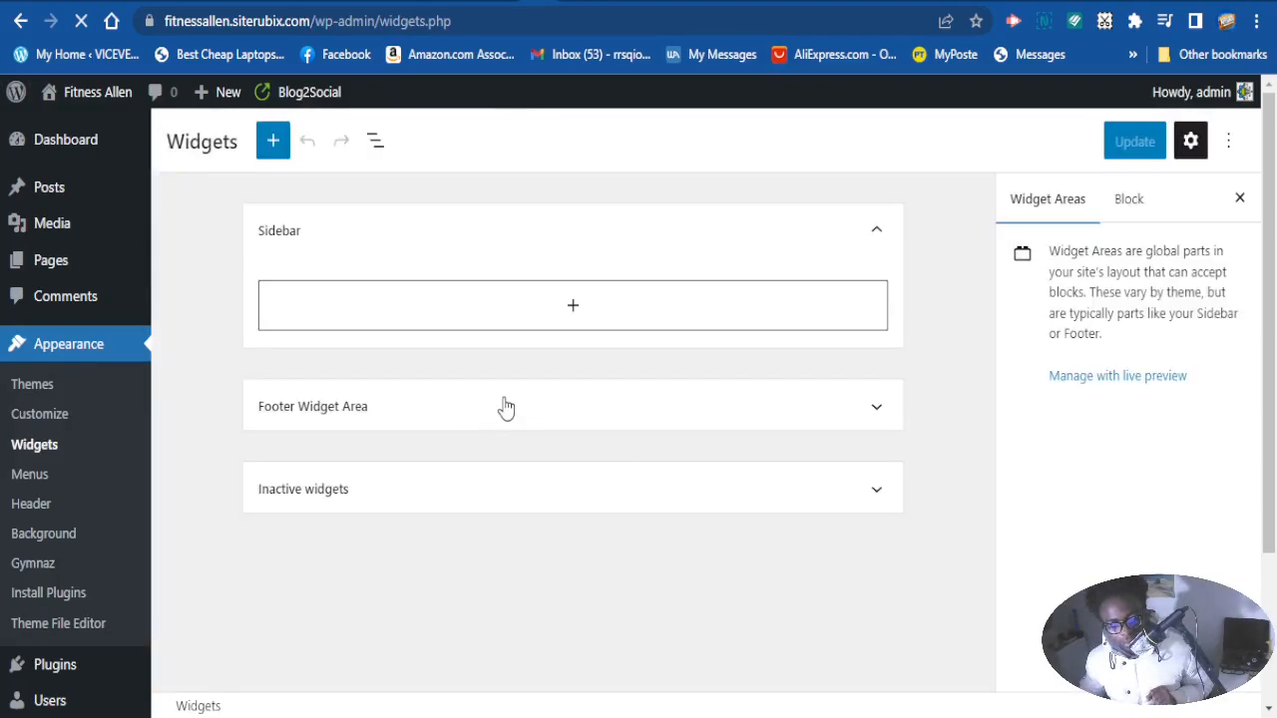
left_click(877, 415)
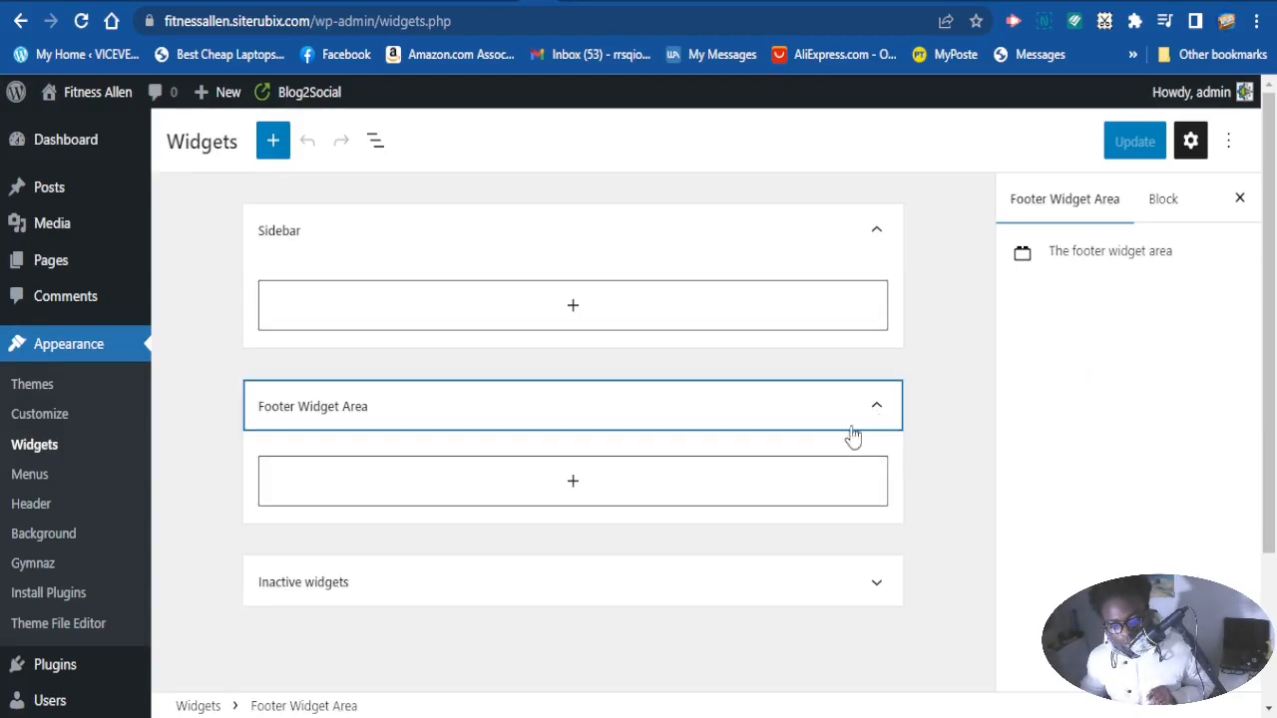
Search the blocks for "nav" and insert a Navigation Menu widget into the Footer Widget Area
left_click(575, 484)
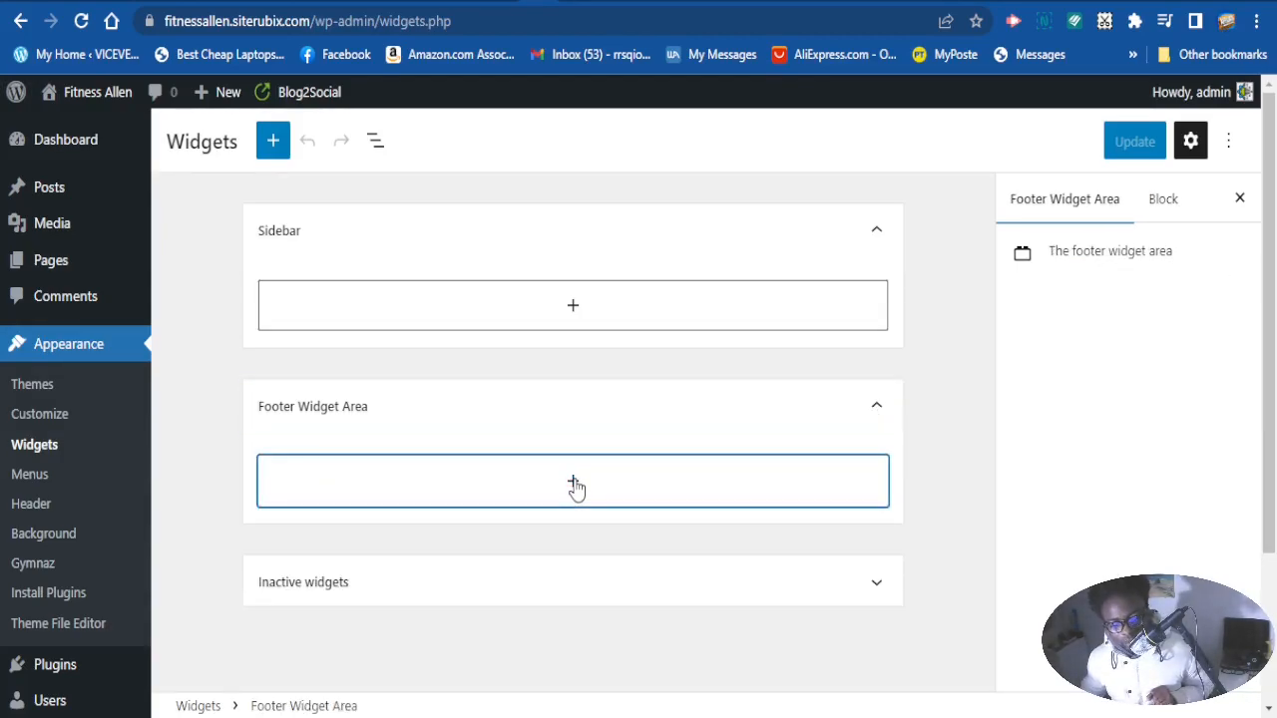
left_click(576, 486)
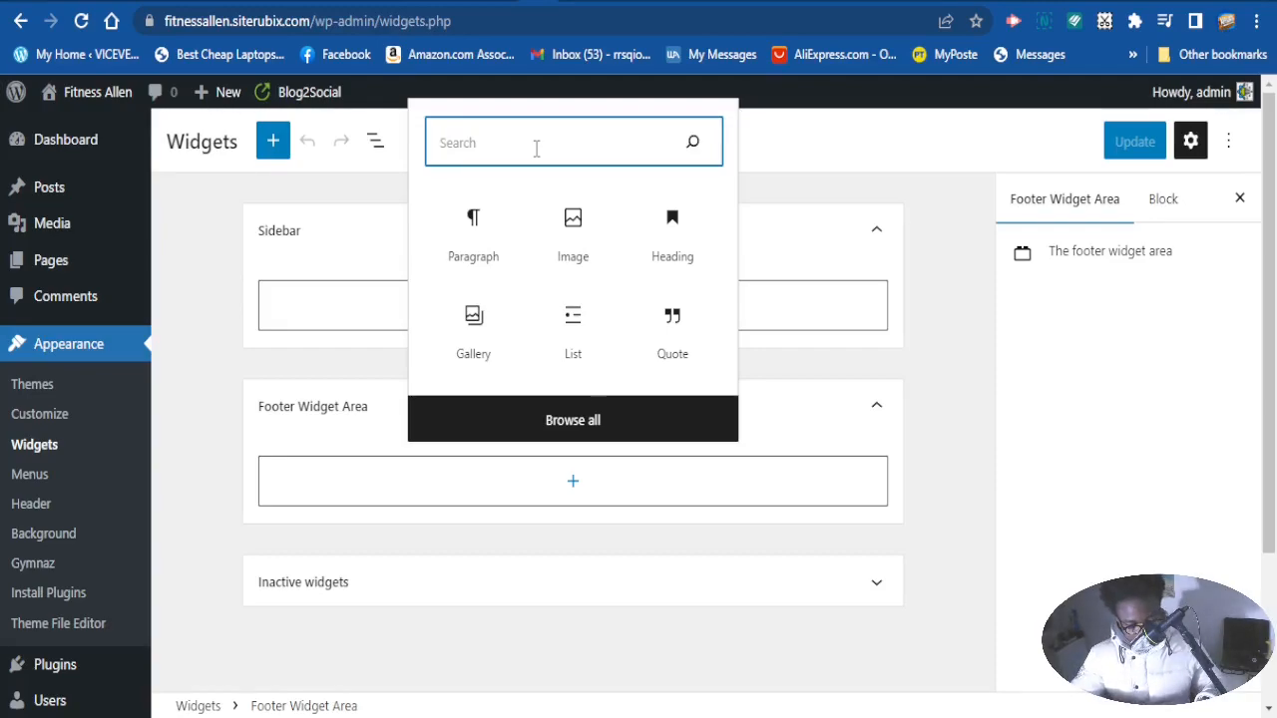
type("nav")
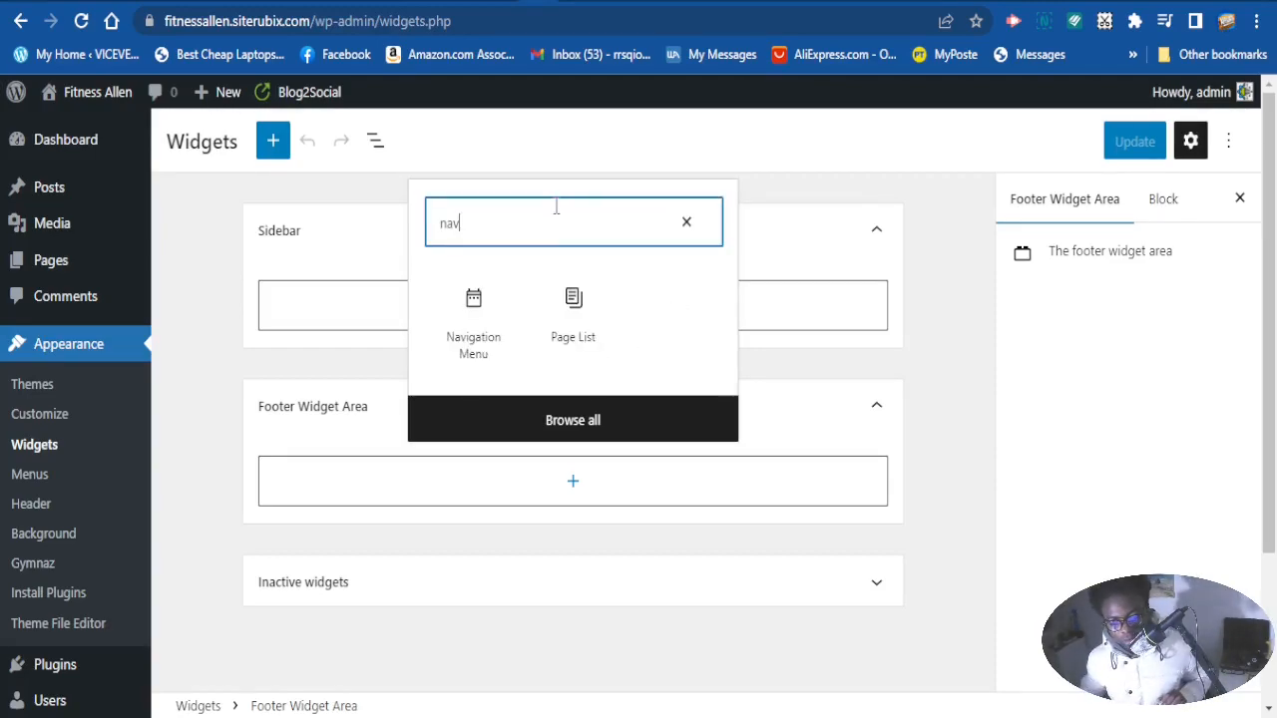
left_click(482, 344)
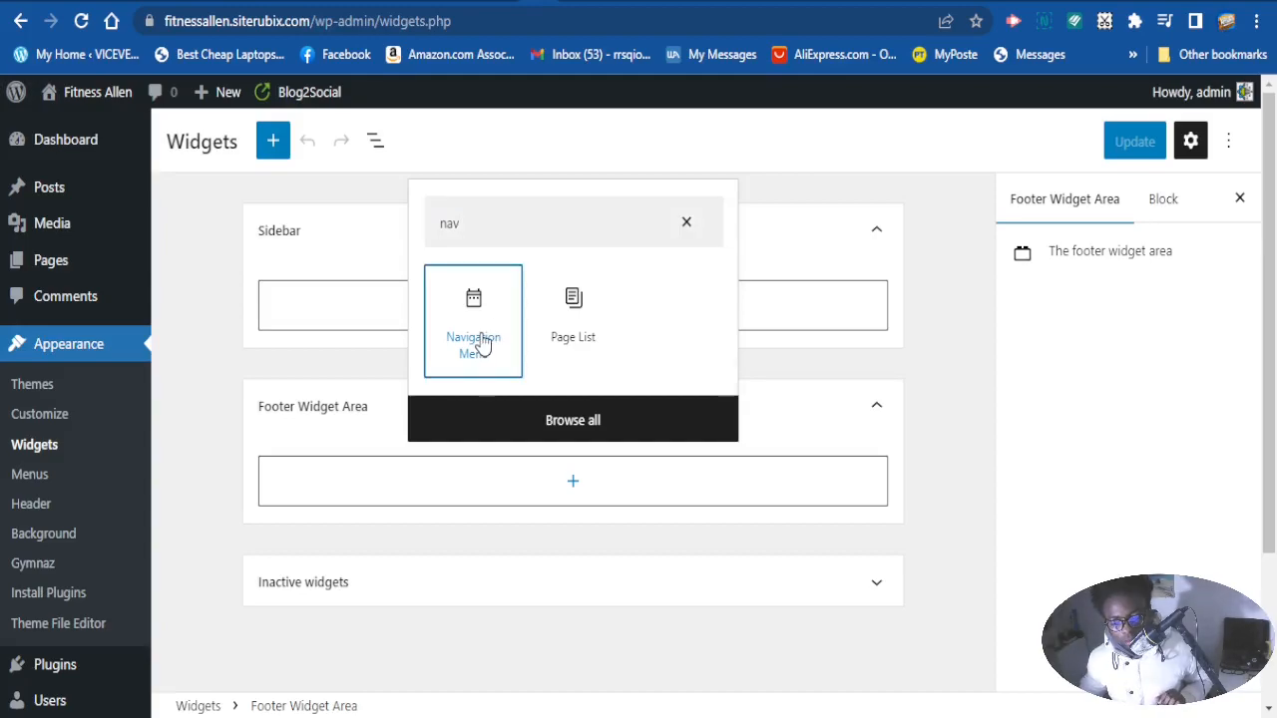
left_click(482, 344)
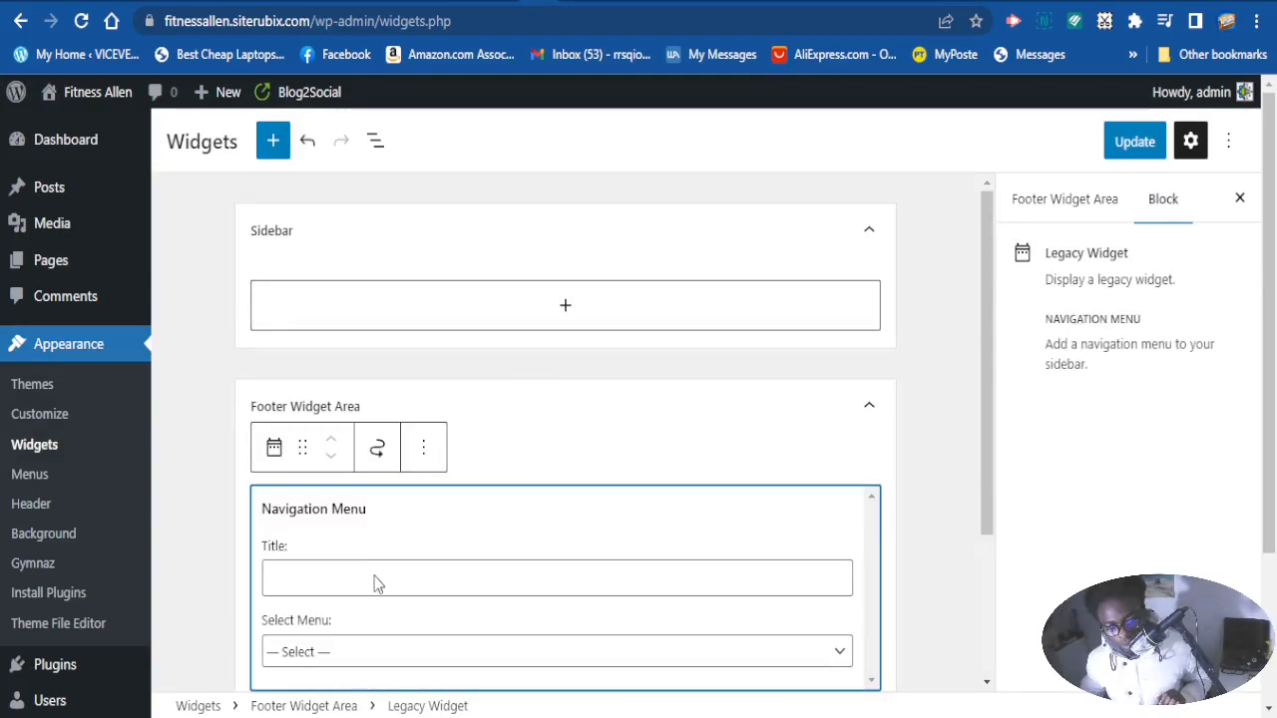
Set the Navigation Menu widget to use Footer menu, leaving its title blank, and check its preview
left_click(377, 586)
scroll(579, 529, "down", 2)
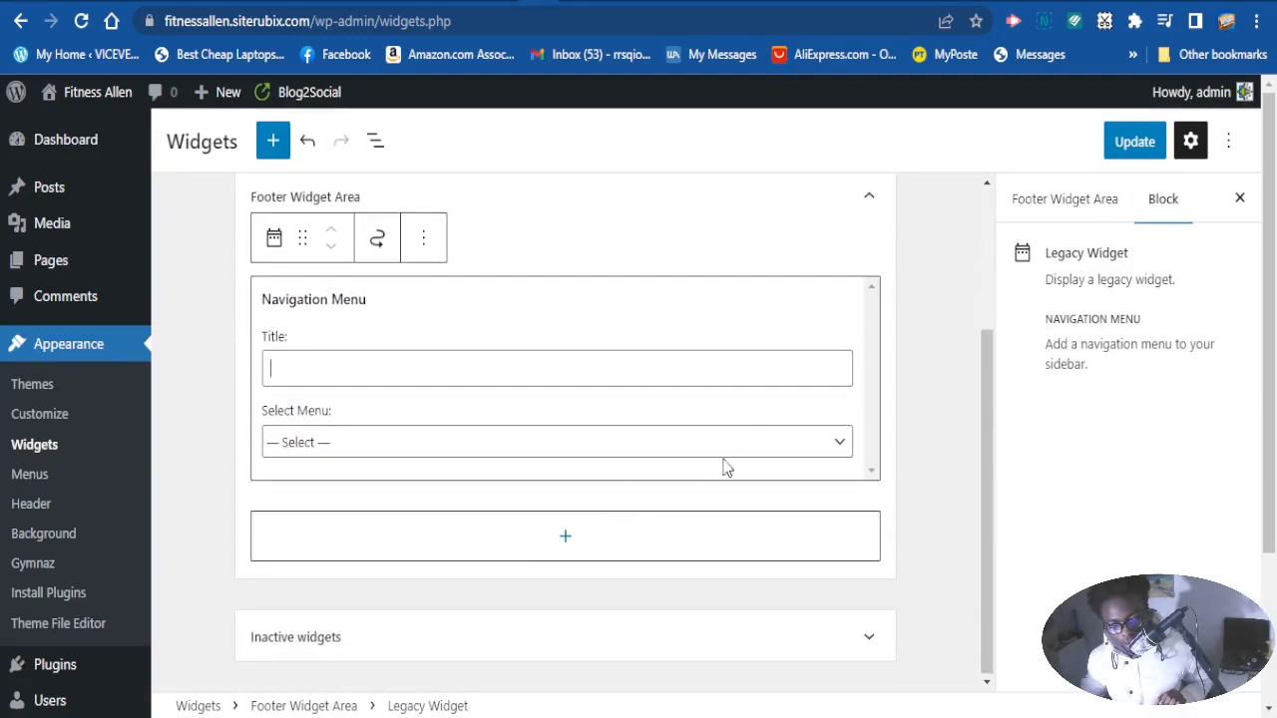
left_click(329, 494)
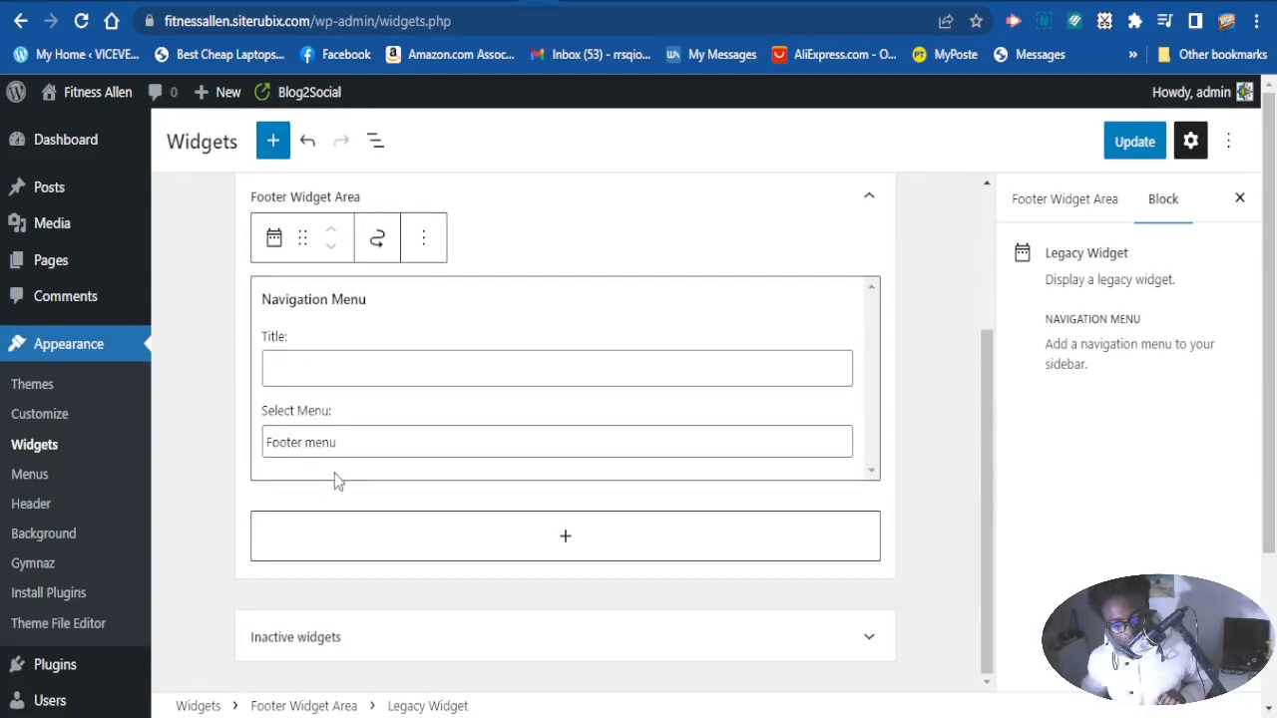
left_click(218, 336)
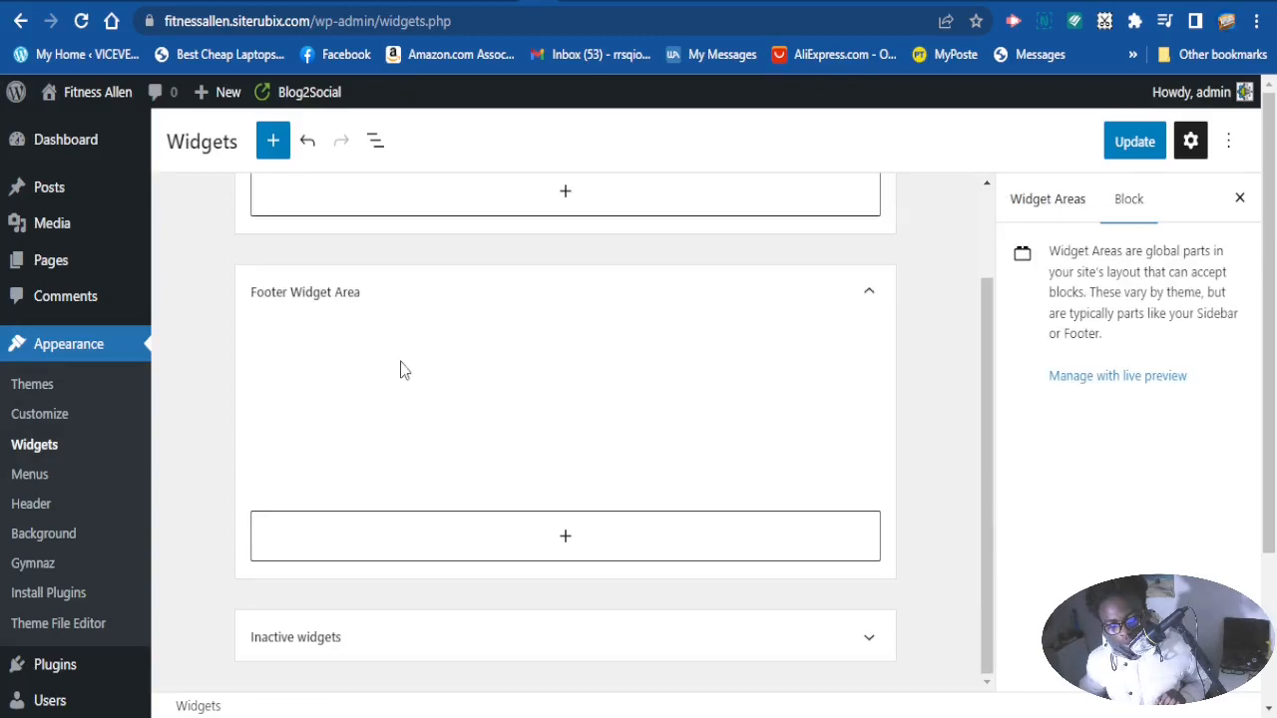
scroll(731, 386, "up", 2)
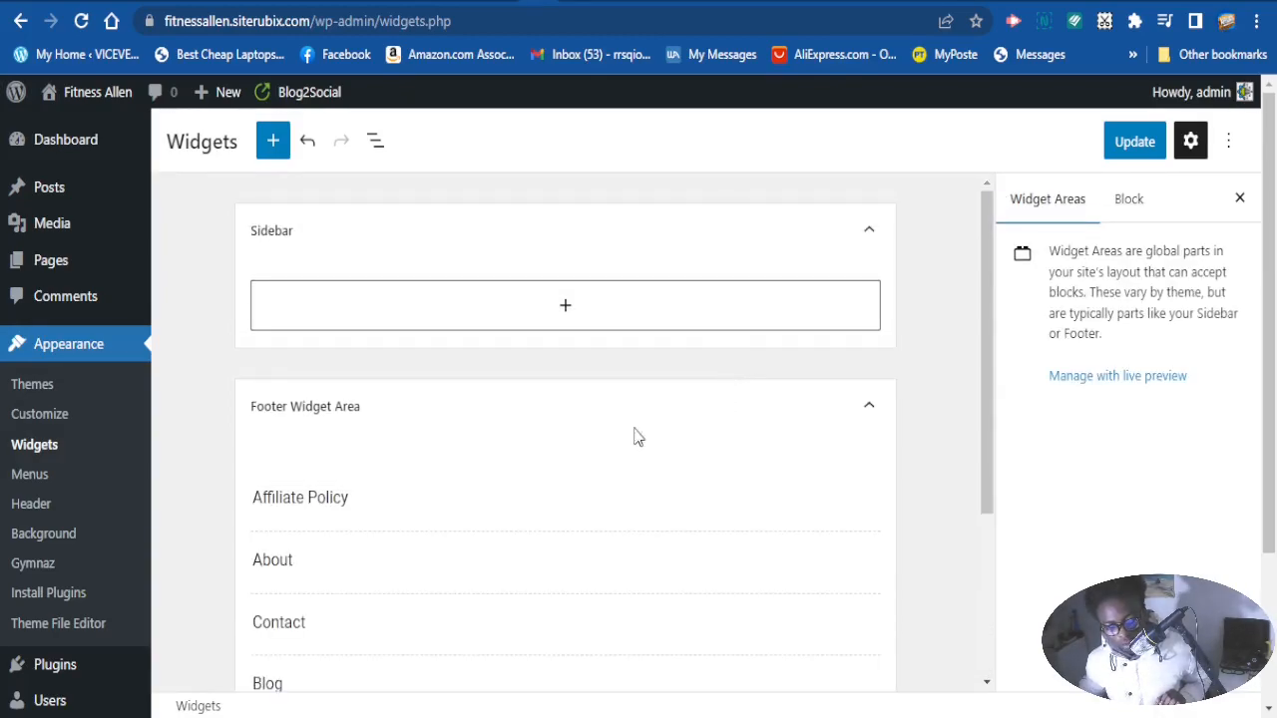
Review the Footer menu items in the Footer Widget Area and save the widget changes
scroll(436, 497, "down", 3)
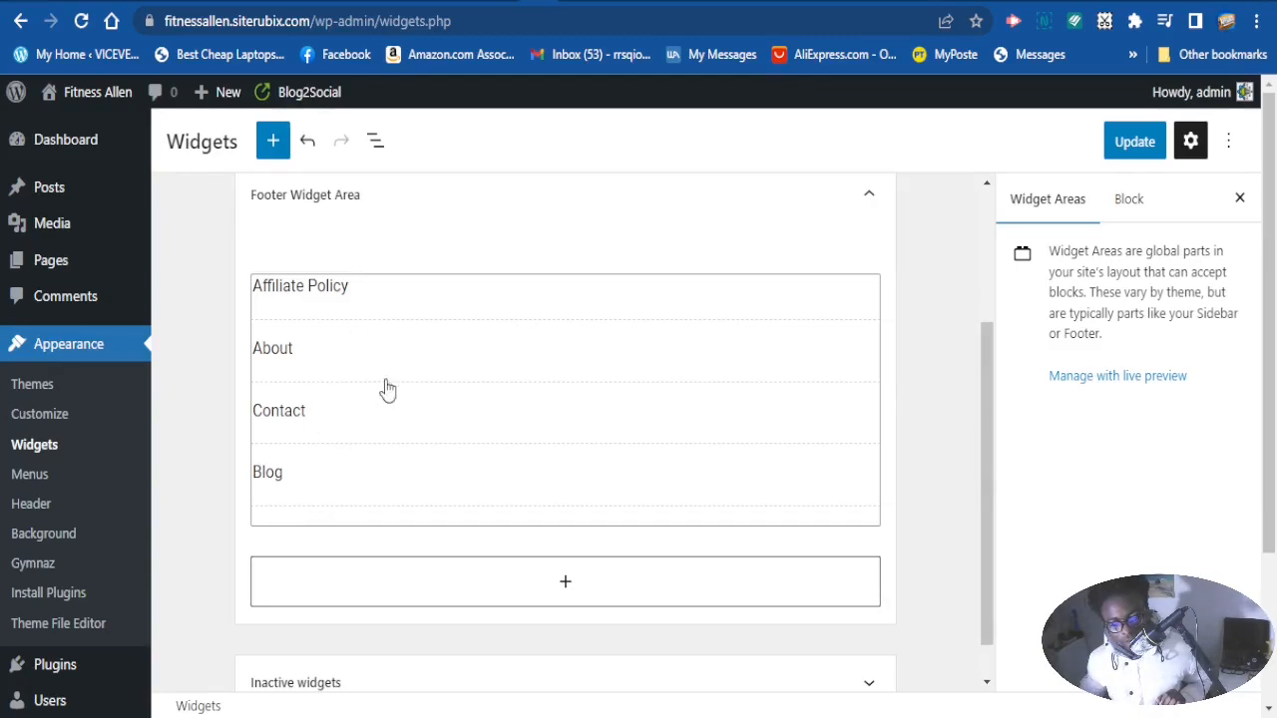
left_click(1131, 149)
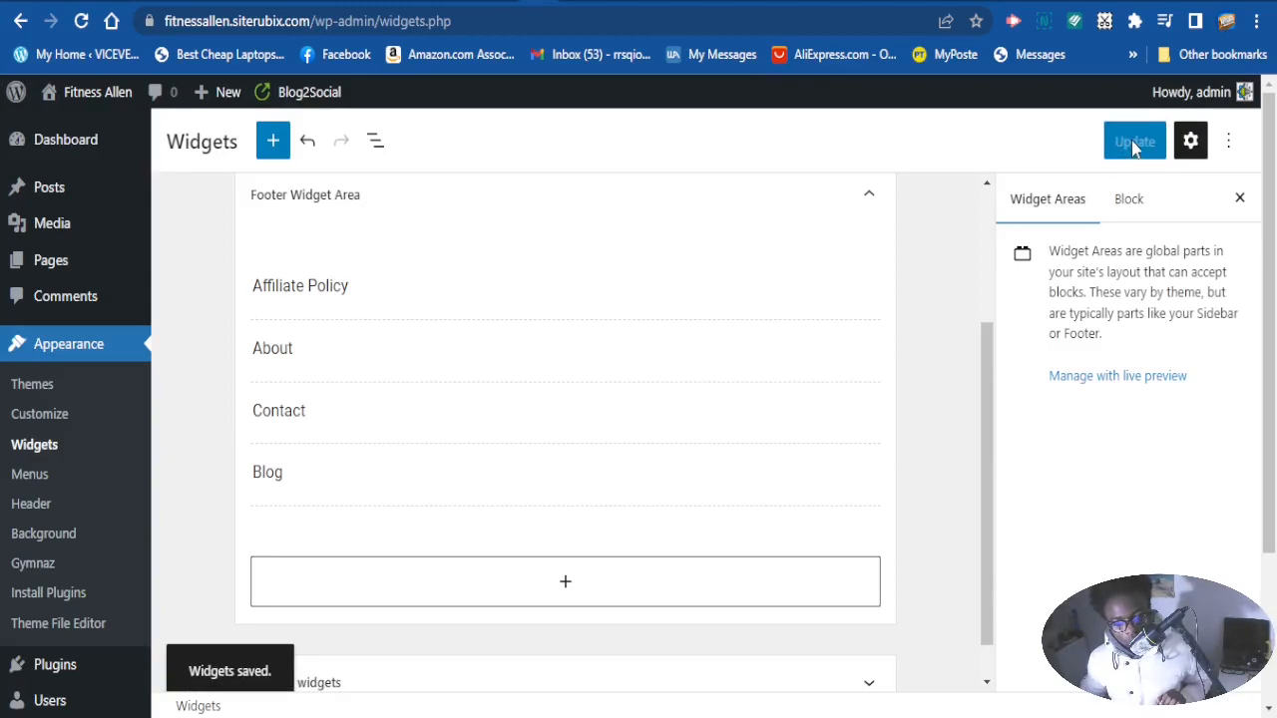
scroll(685, 275, "down", 1)
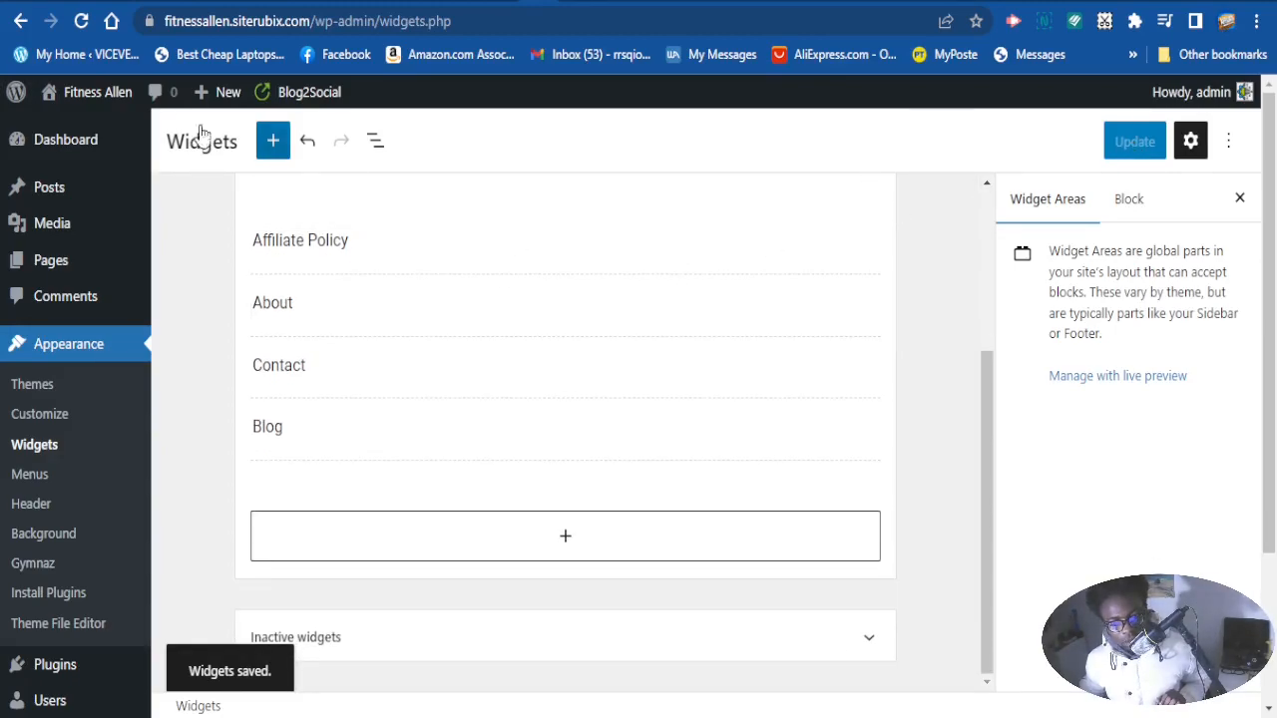
Open the live Fitness Allen site and examine its header navigation and the menu links in the footer
mouse_move(90, 103)
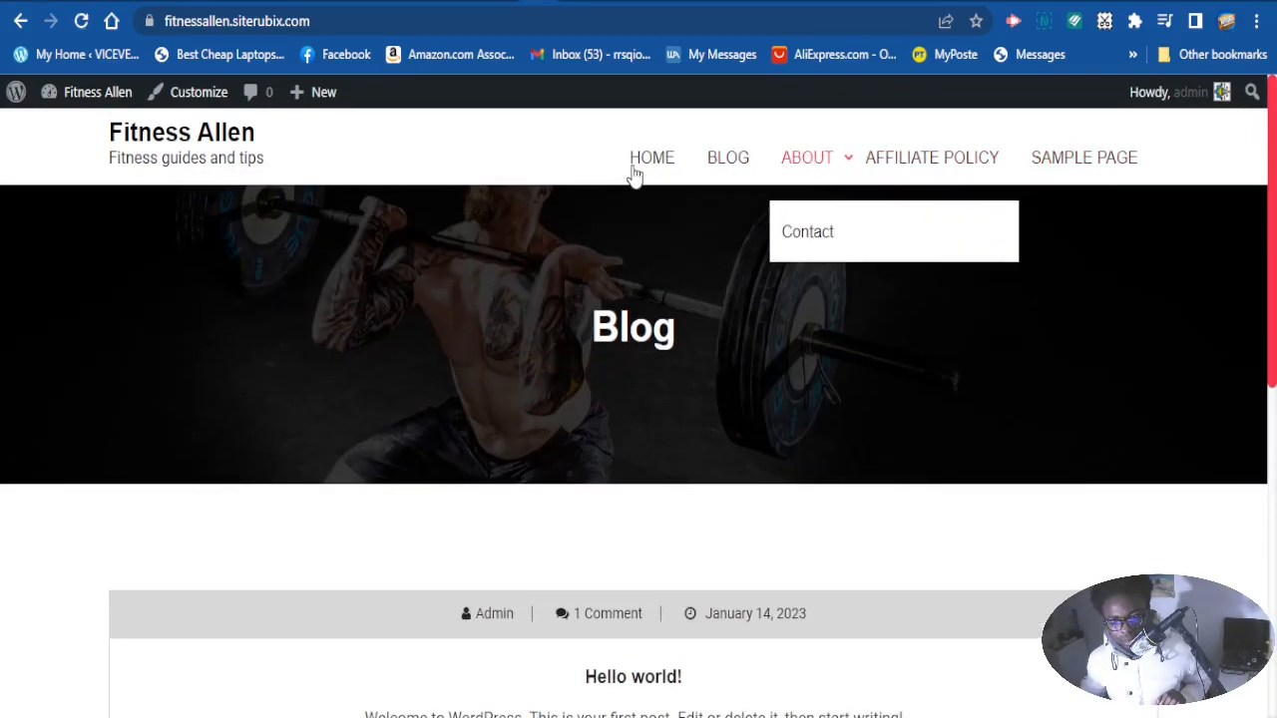
scroll(941, 457, "down", 5)
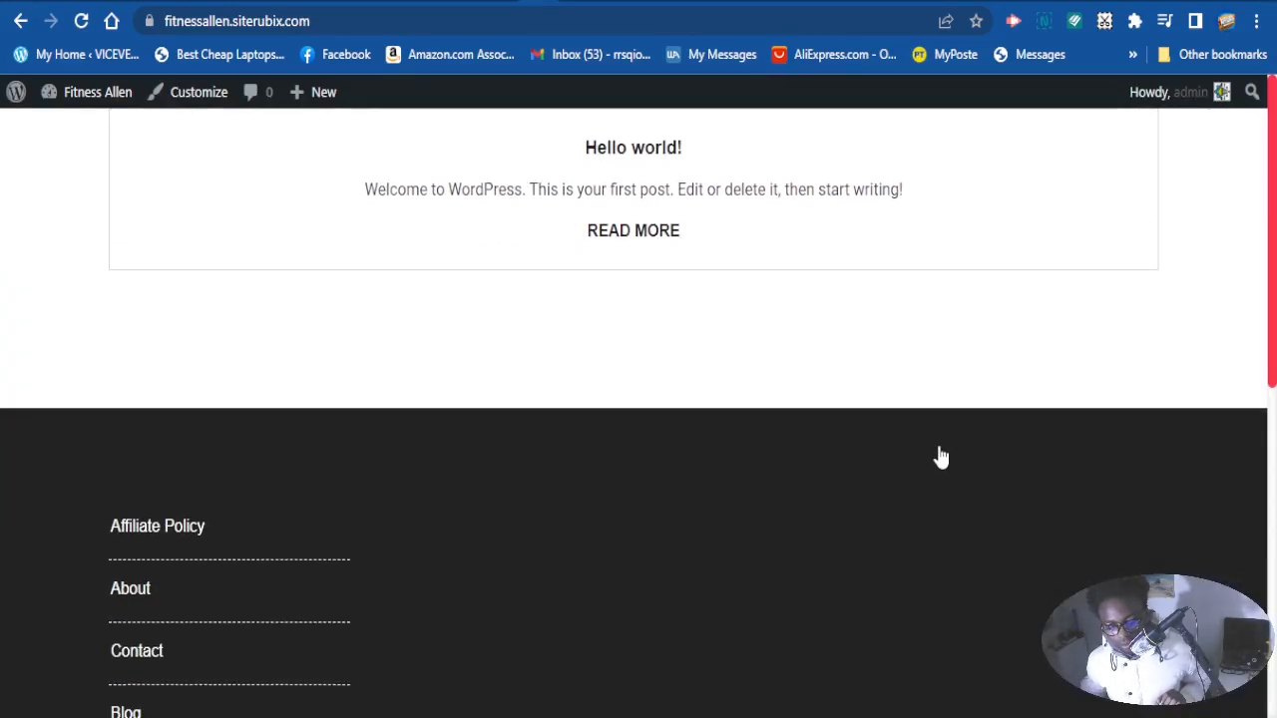
scroll(941, 457, "down", 3)
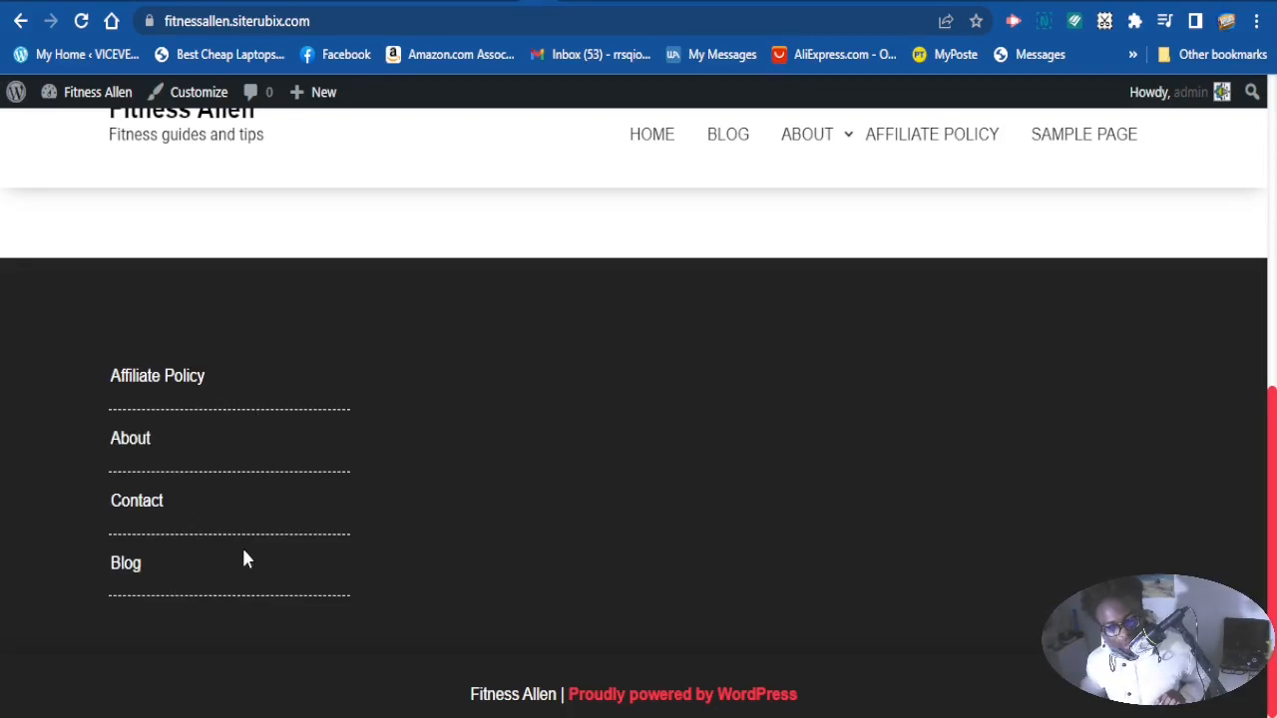
scroll(241, 549, "up", 3)
scroll(278, 542, "up", 4)
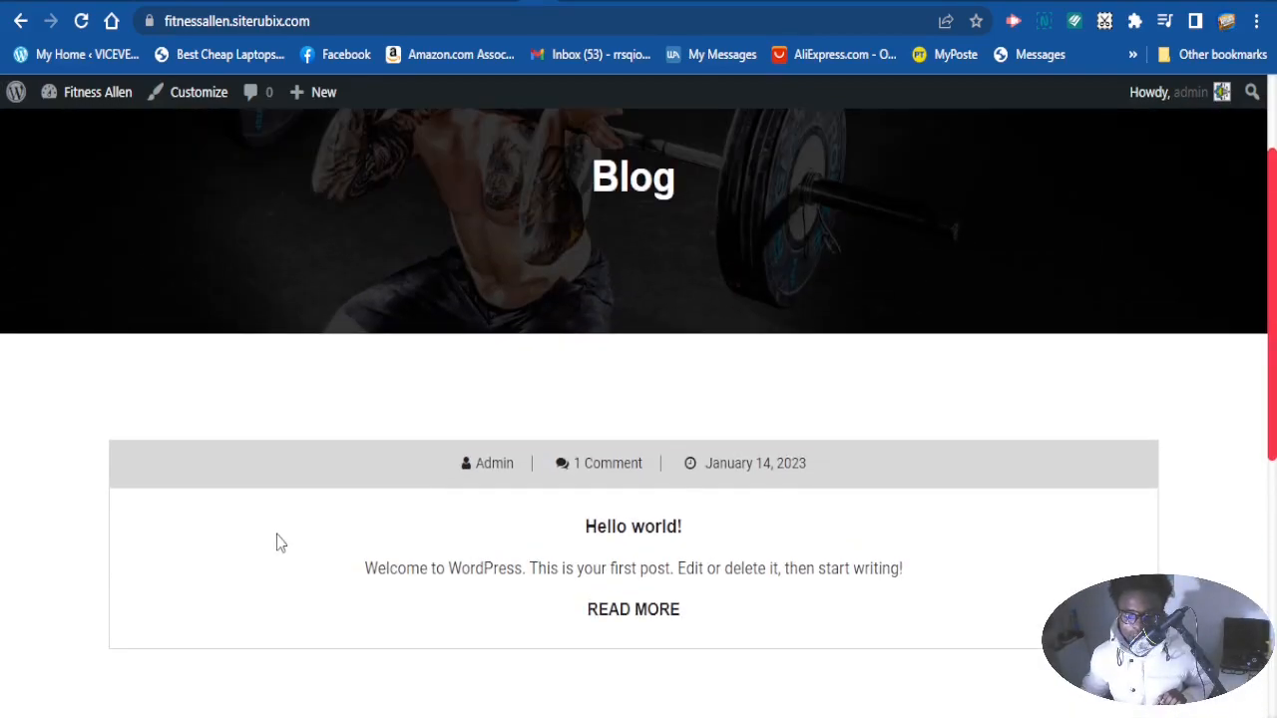